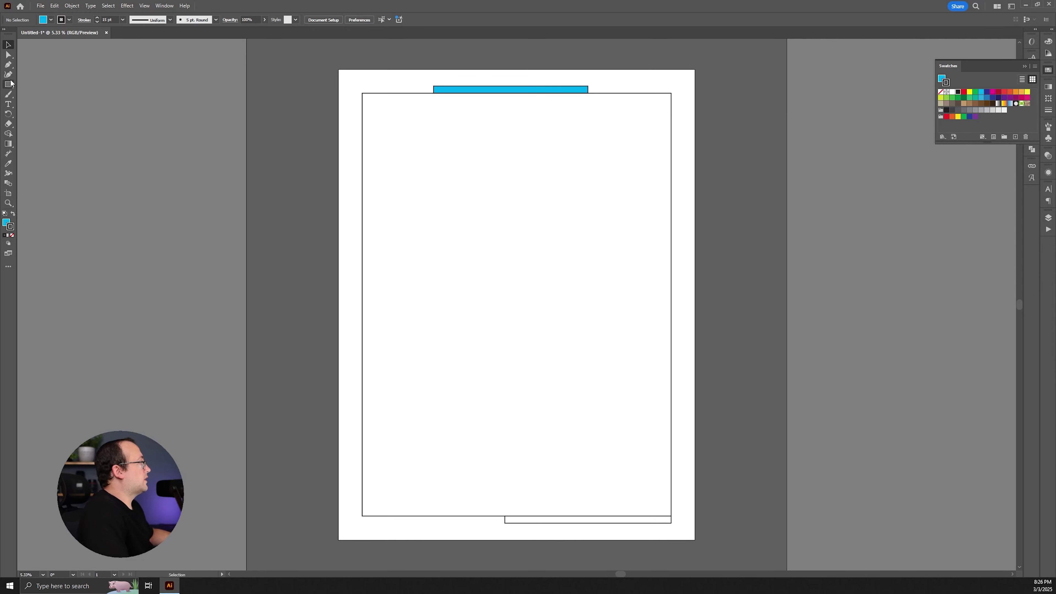
Draw a rectangle 60 in wide and 32 in high inside the upper part of the large outline.
left_click(9, 84)
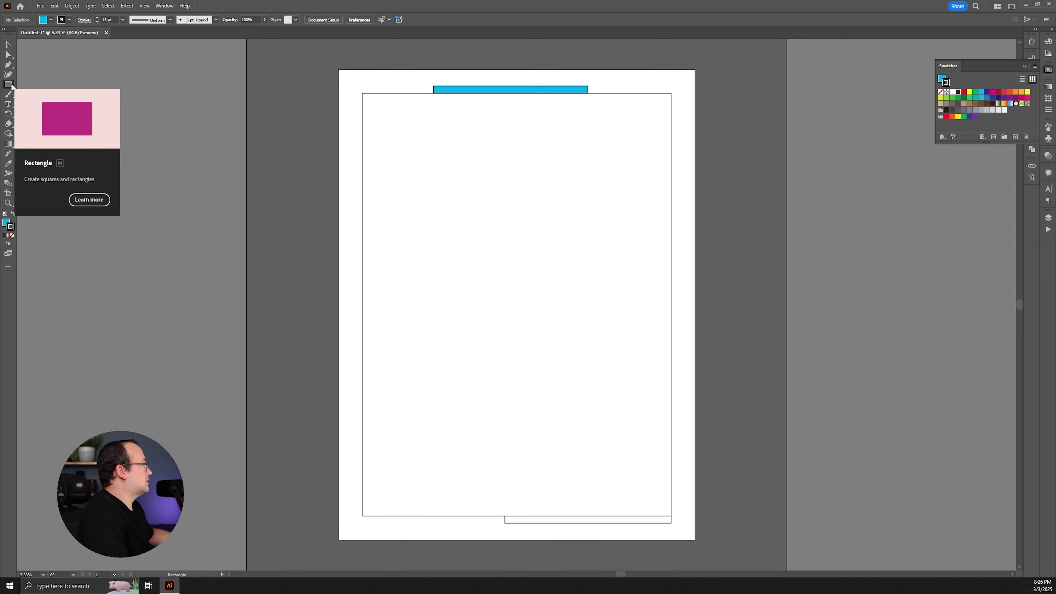
left_click(430, 162)
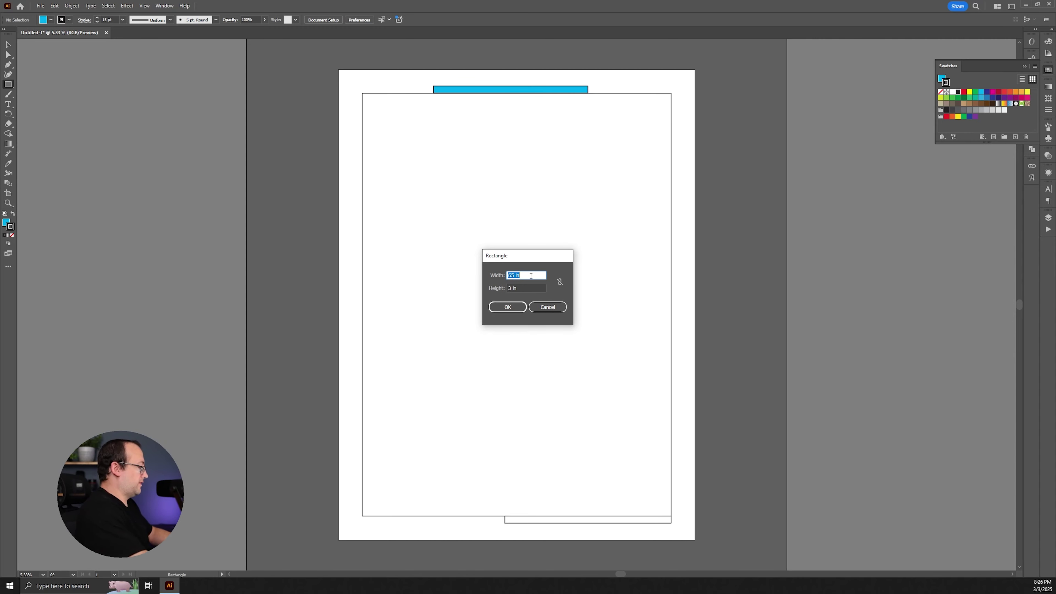
type("6")
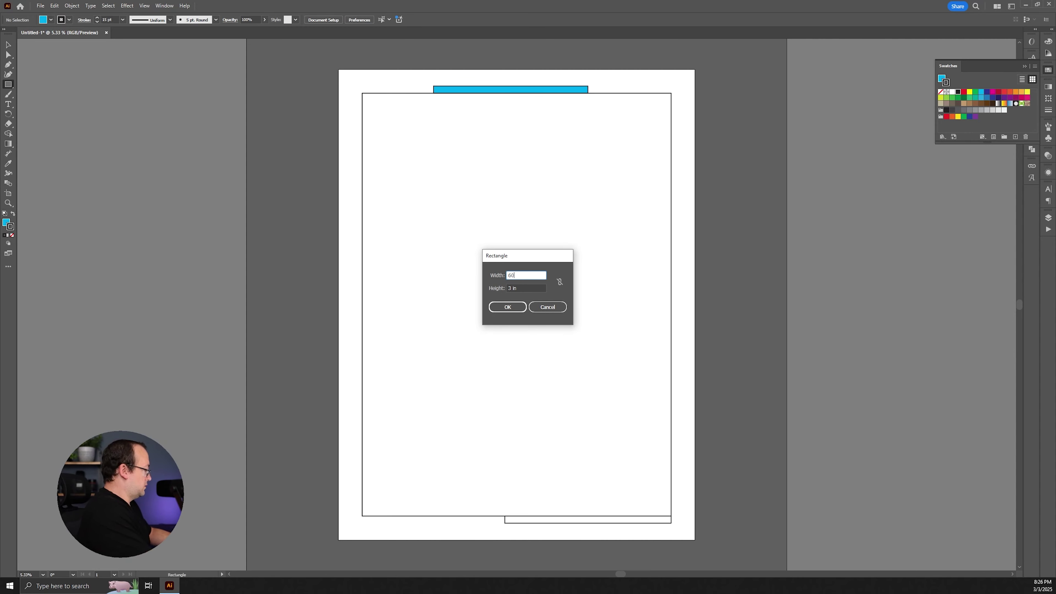
type("0")
key("Tab")
type("32")
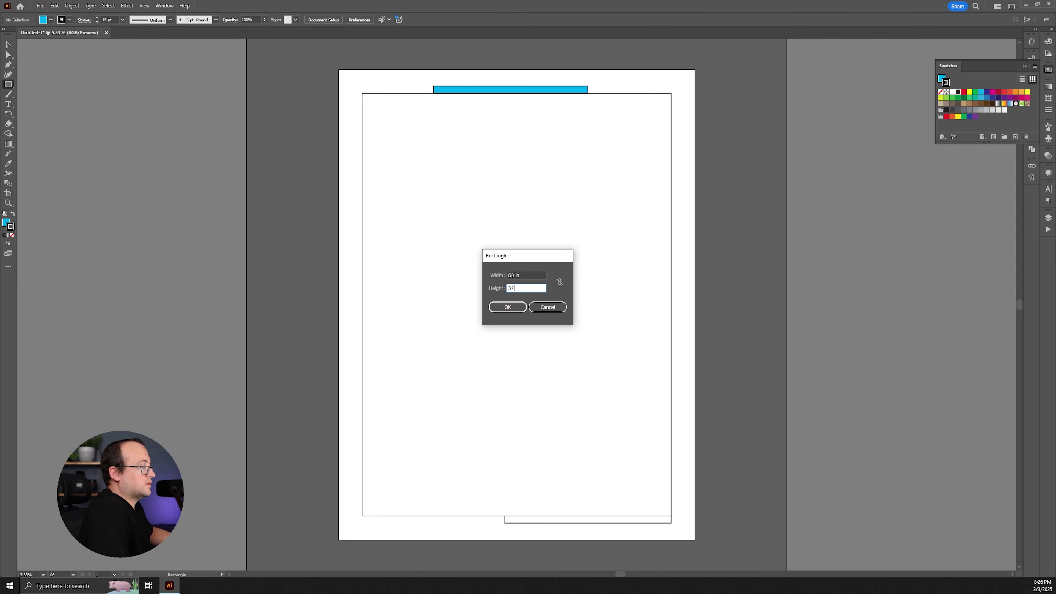
left_click(508, 306)
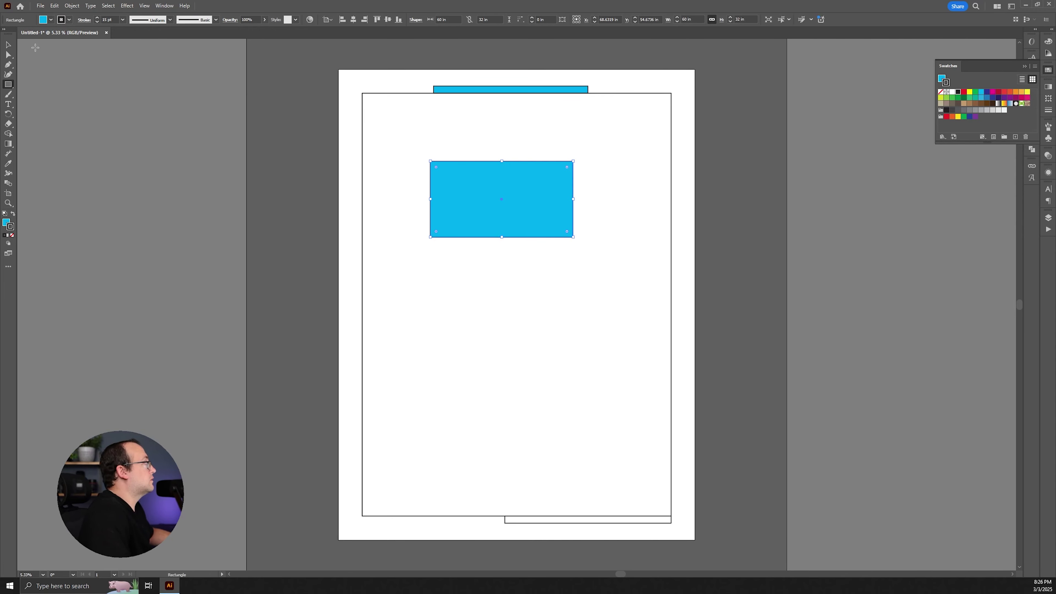
Remove the fill from the 60 × 32 in rectangle, keeping only its outline, and deselect it.
left_click(9, 45)
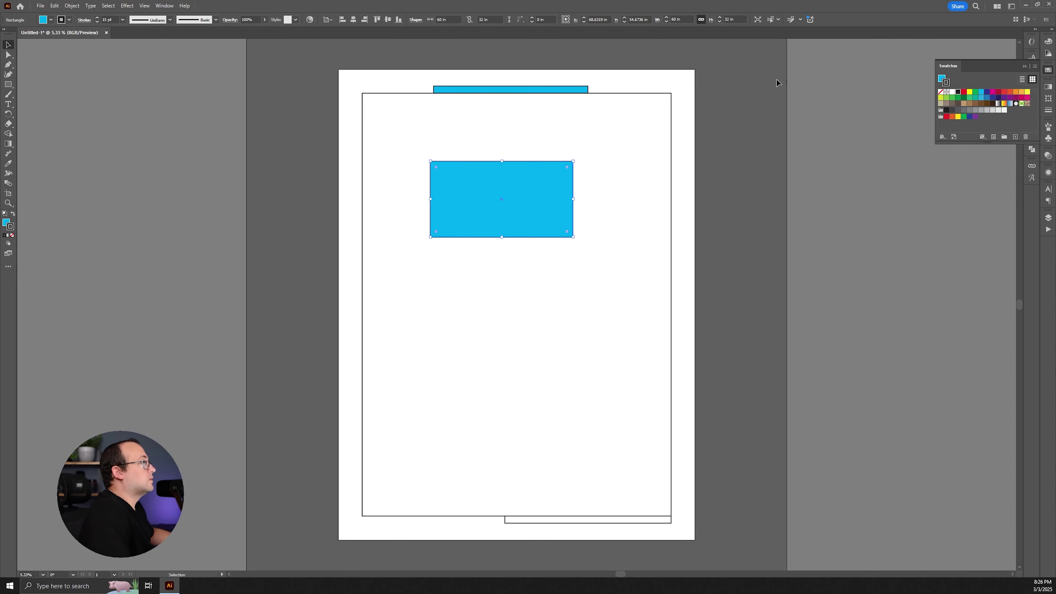
left_click(942, 79)
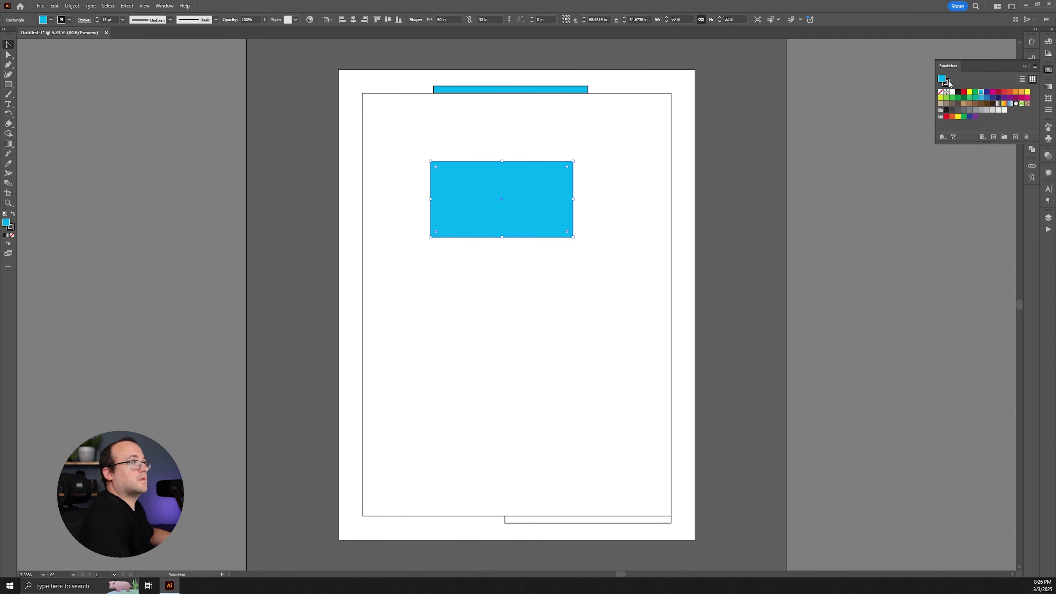
left_click(941, 92)
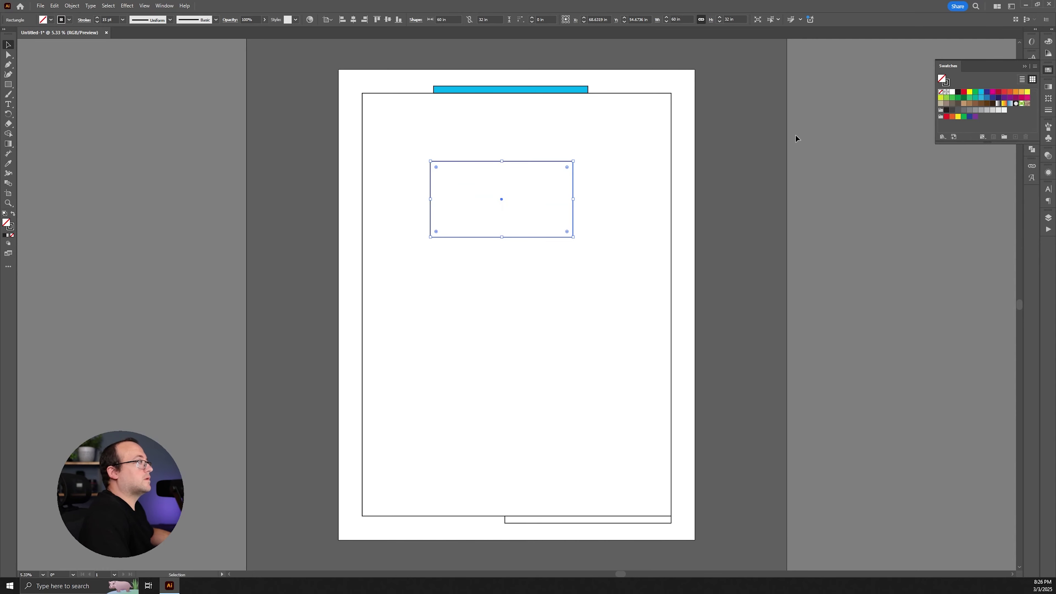
left_click(784, 157)
Move the unfilled 60 × 32 in rectangle off the artboard, against its right edge and level with the large outline's top.
left_click(570, 178)
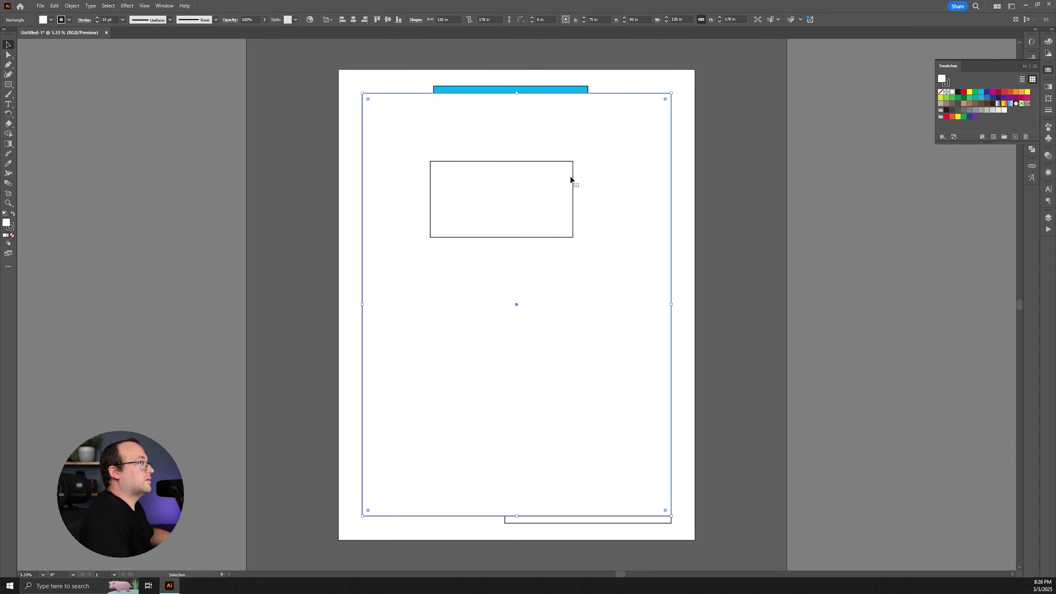
left_click(674, 196)
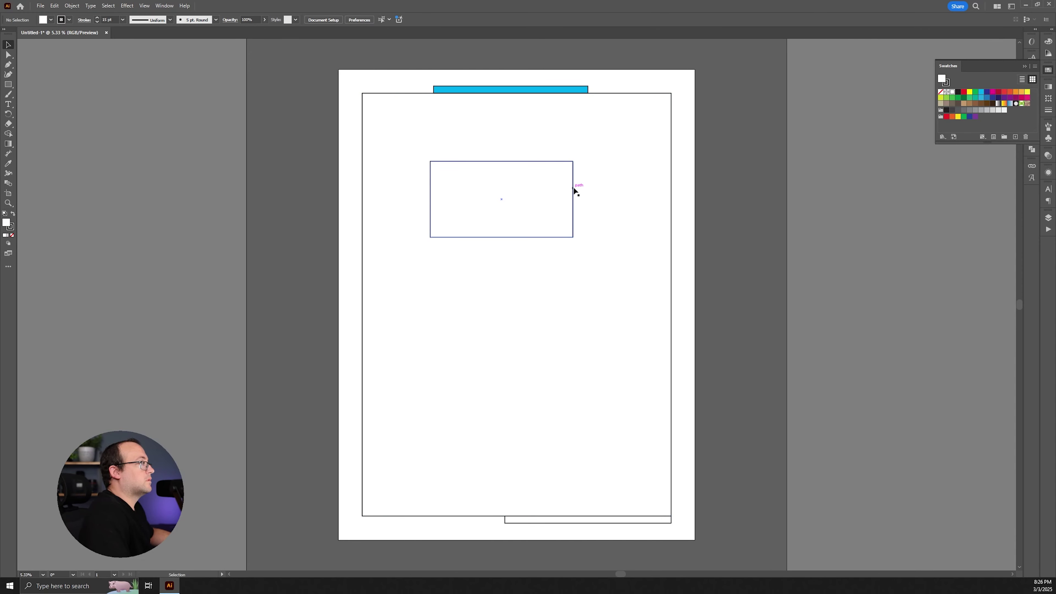
left_click_drag(572, 188, 837, 124)
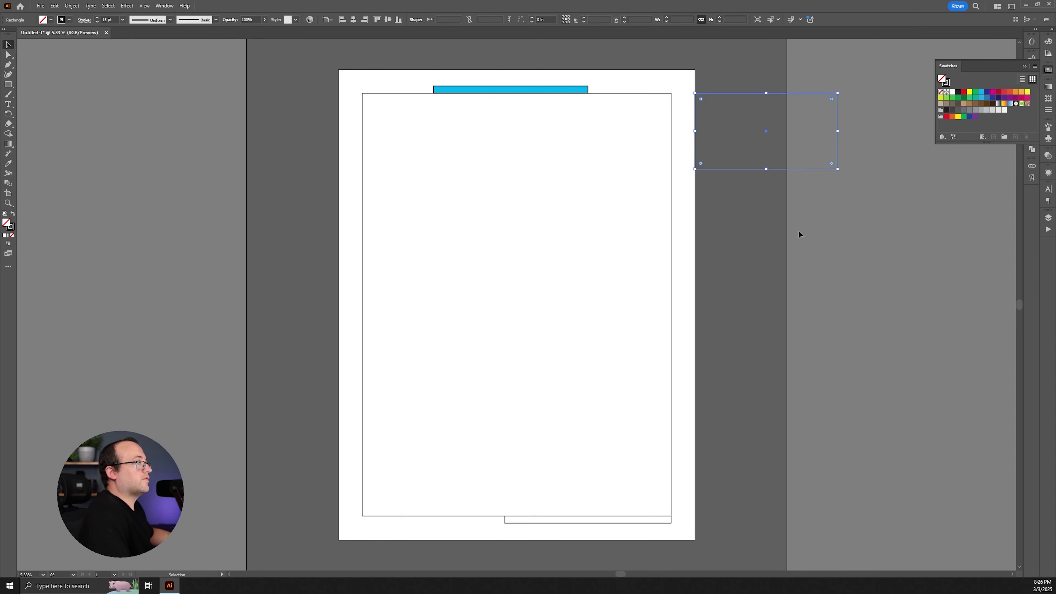
left_click(229, 153)
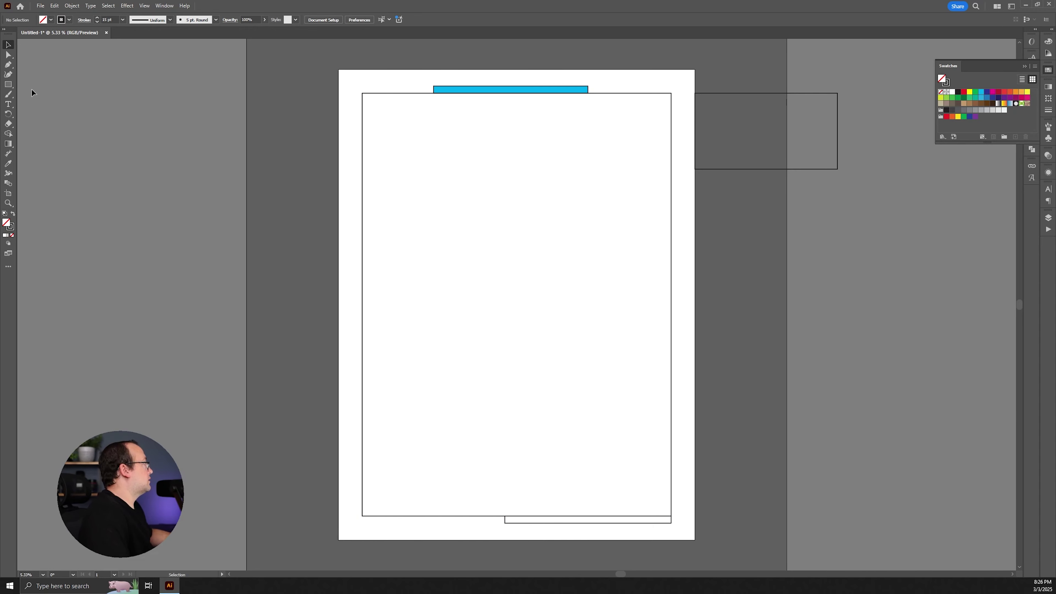
Draw a 72 in wide, 20 in high rectangle off the artboard, just below the 60 × 32 in one.
left_click(8, 84)
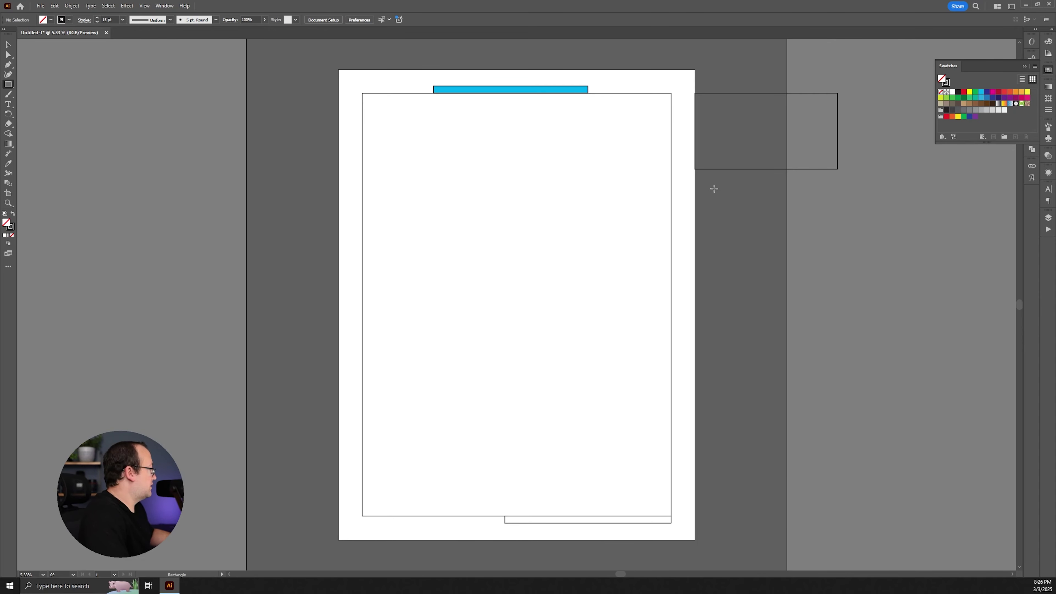
left_click(719, 200)
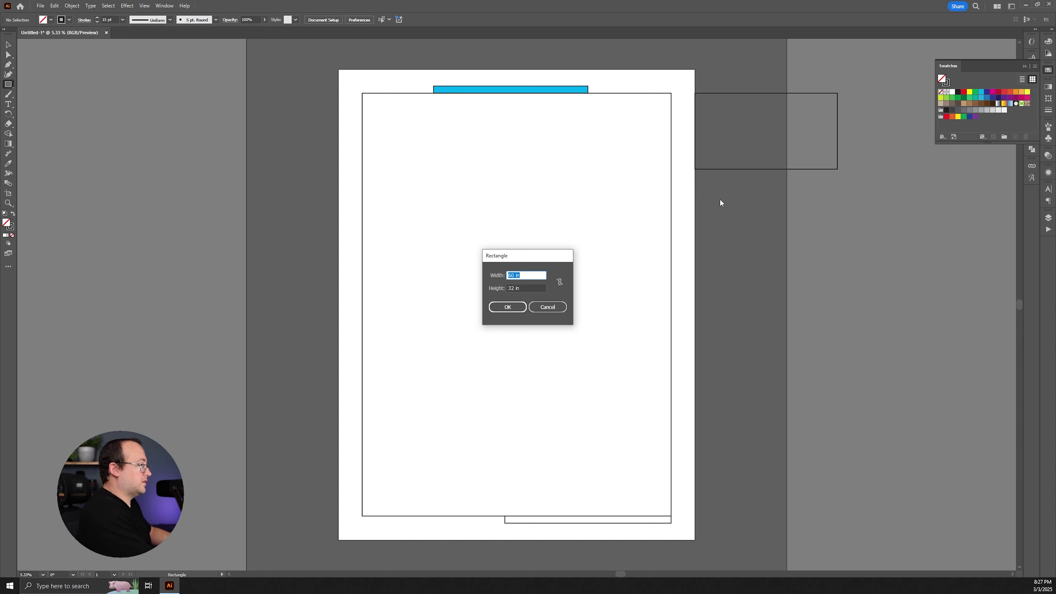
type("72")
key("Tab")
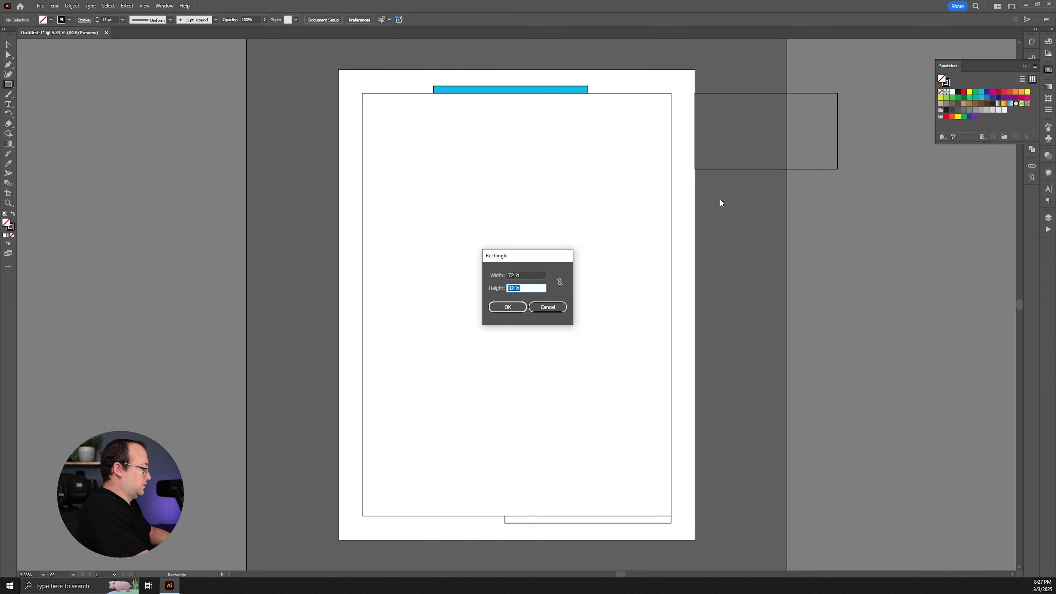
type("20")
key("Return")
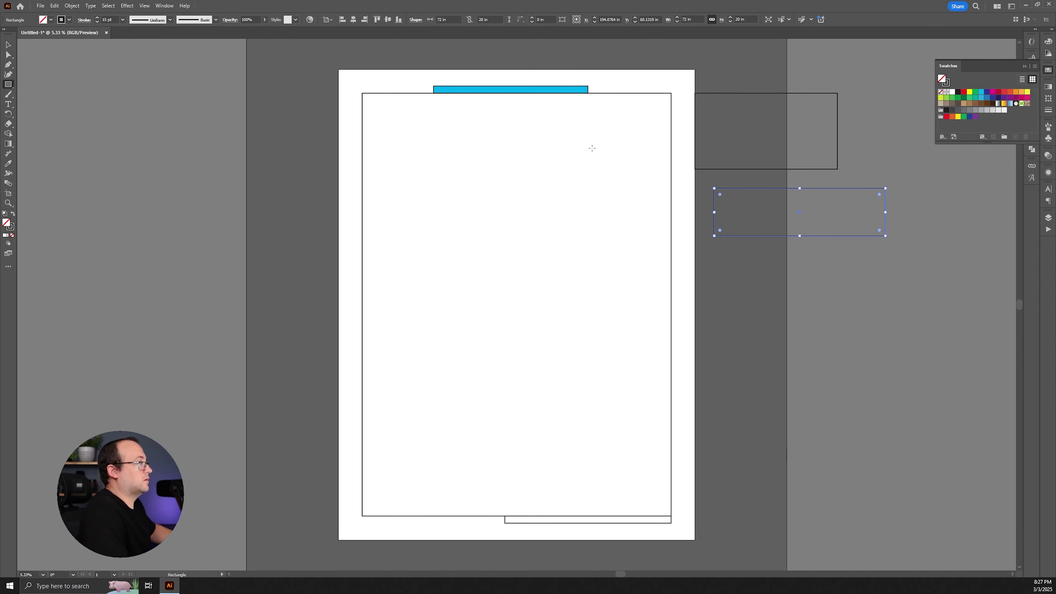
left_click(8, 44)
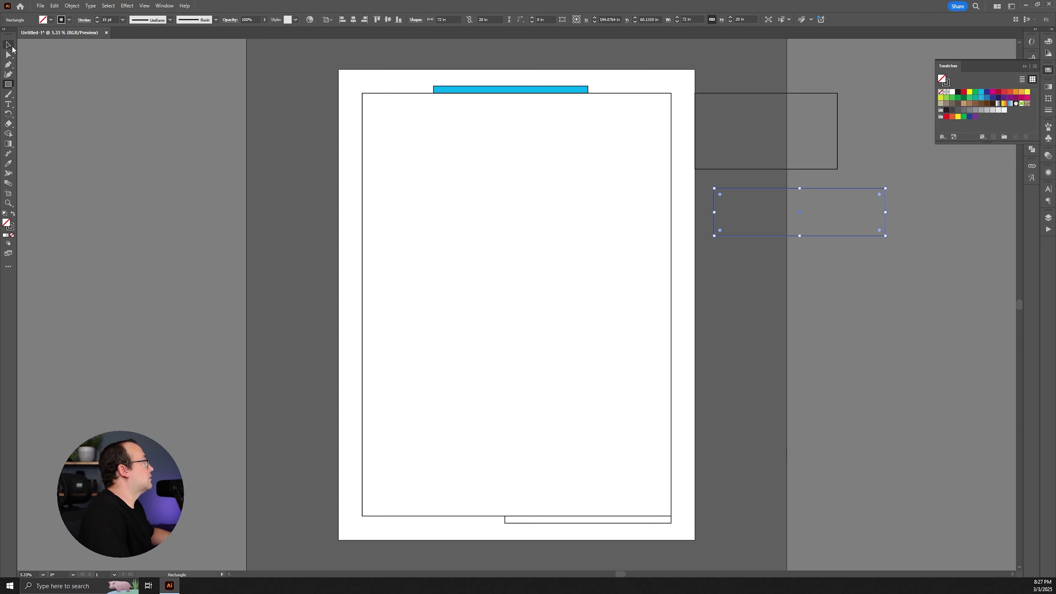
left_click(210, 165)
left_click(772, 193)
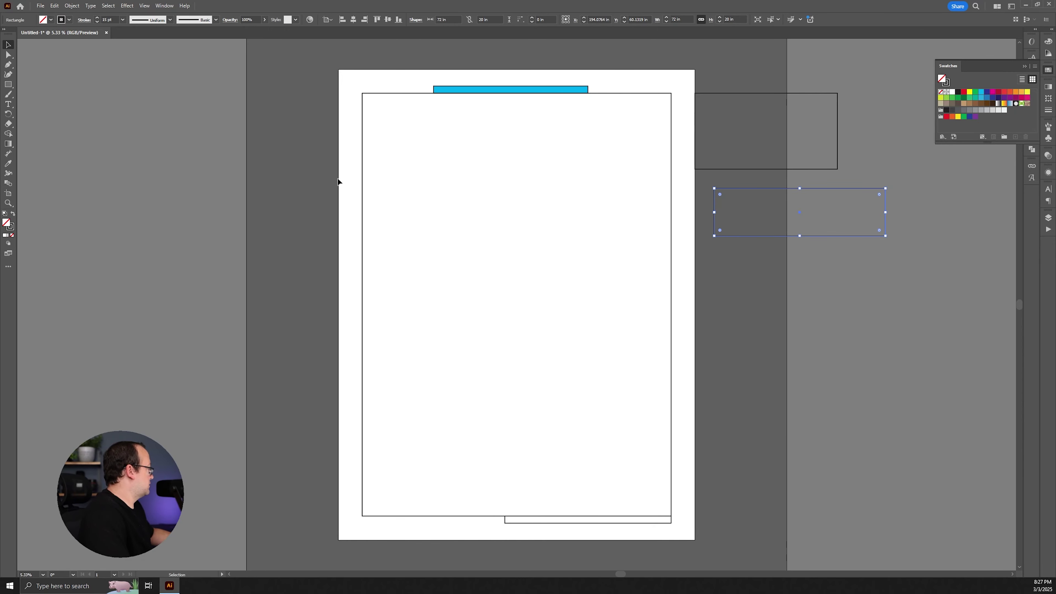
Draw a 40 in wide, 46 in high rectangle below the 72 × 20 in one, aligned with its left edge.
left_click(10, 85)
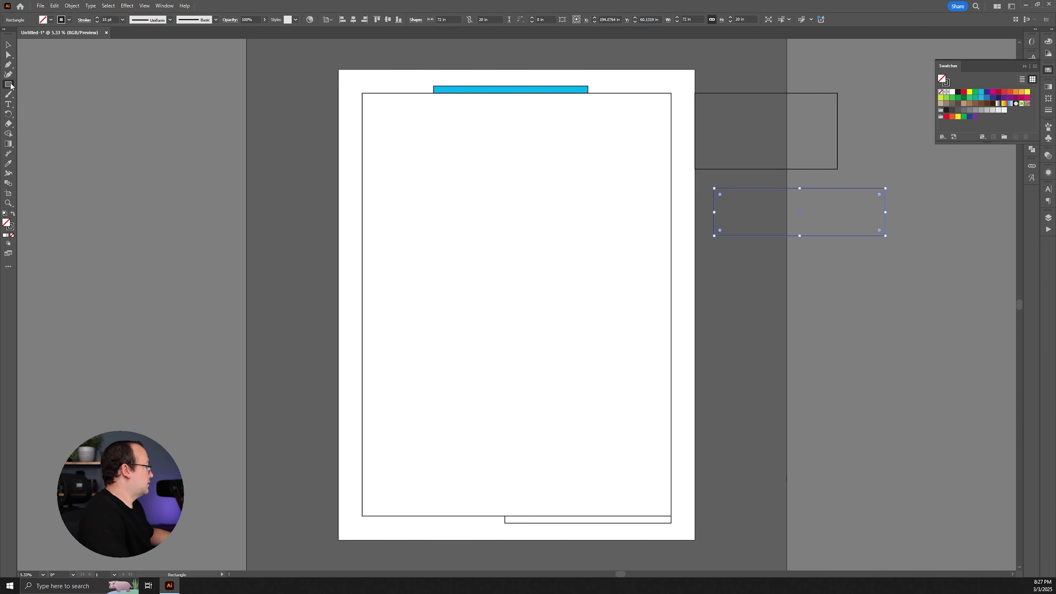
left_click(713, 278)
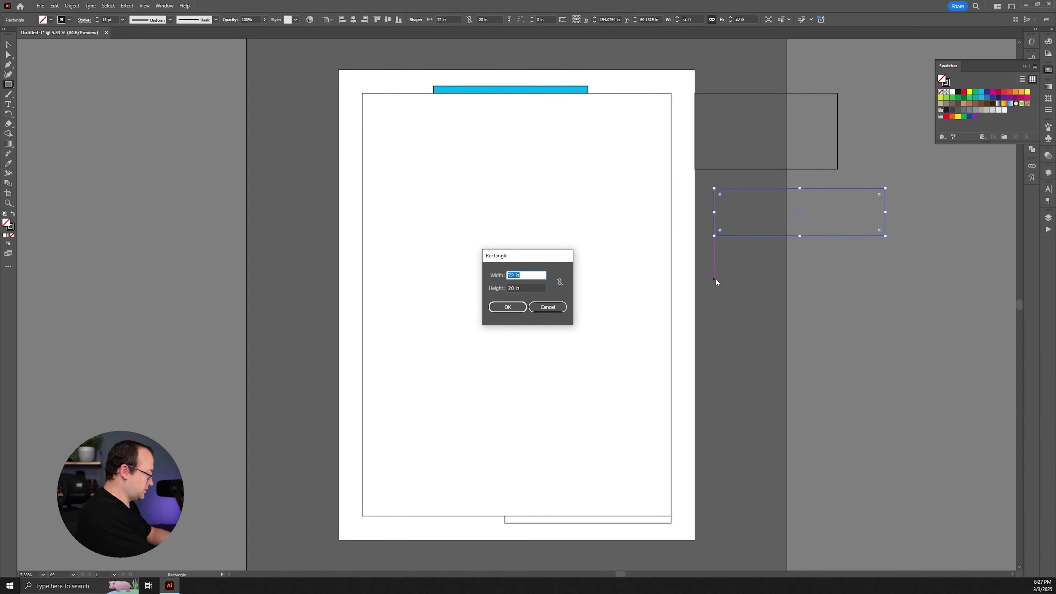
type("40")
key("Tab")
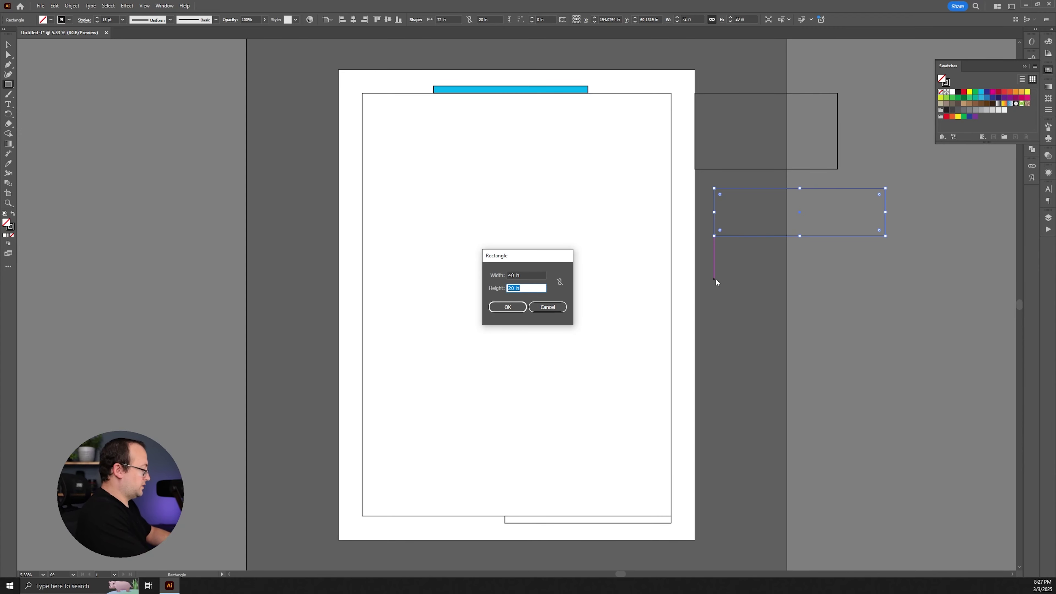
type("46")
key("Return")
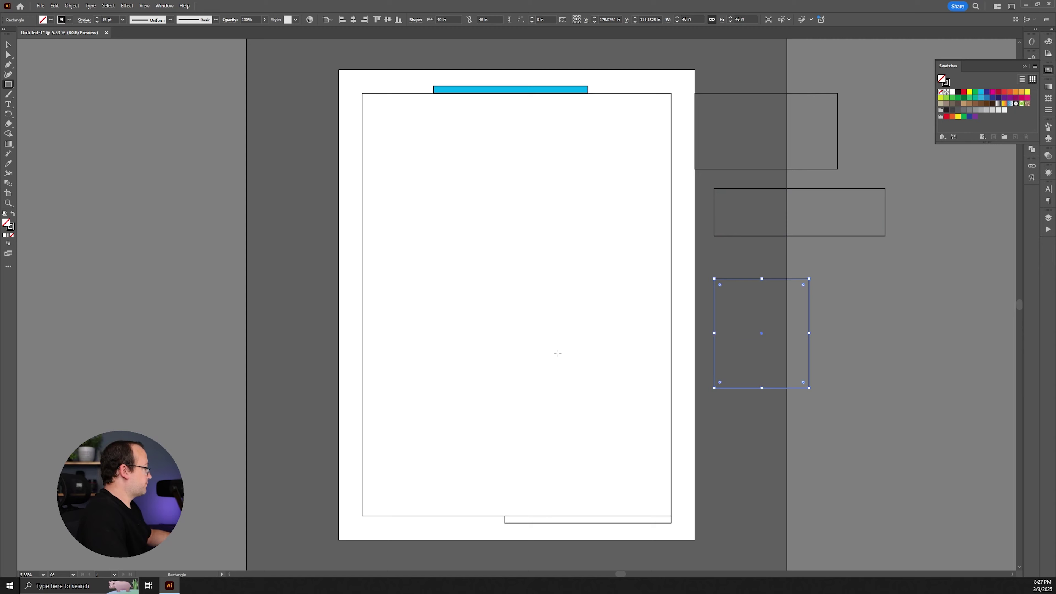
Draw a rectangle 24 in wide and 60 in high inside the lower right part of the large outline.
left_click(587, 301)
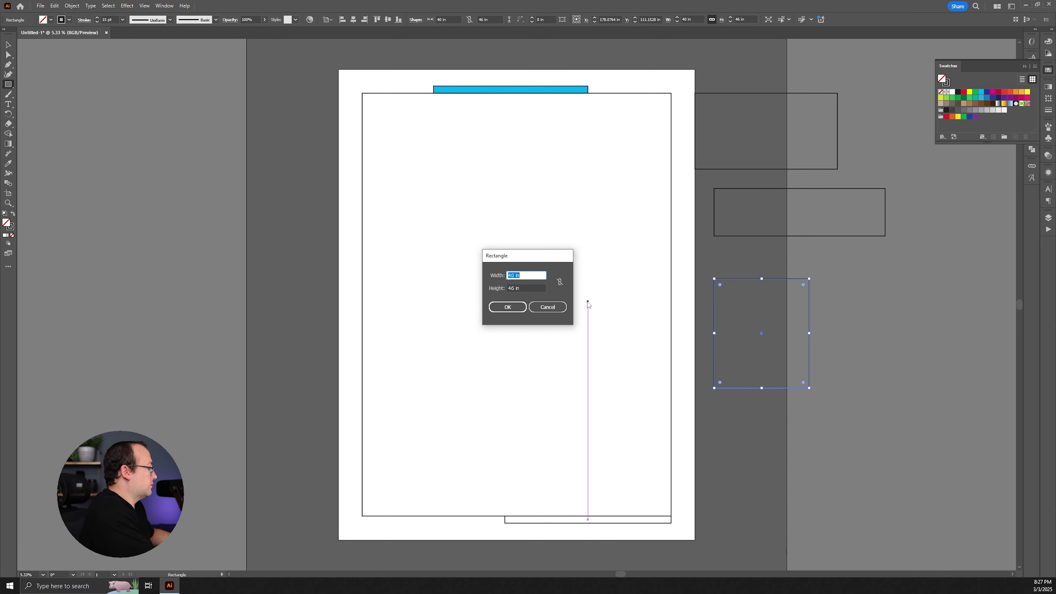
type("24")
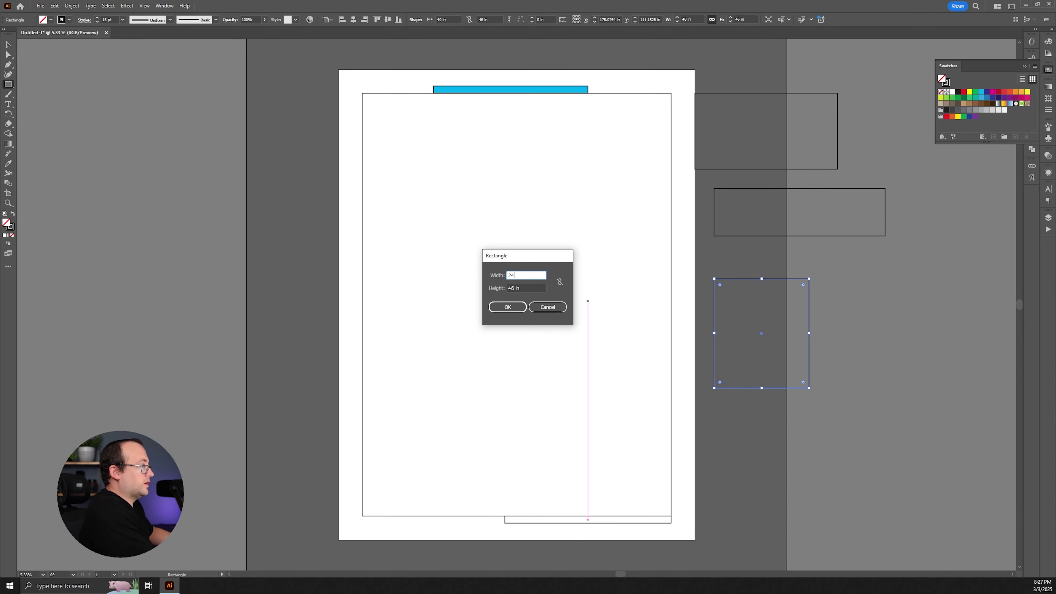
key("Tab")
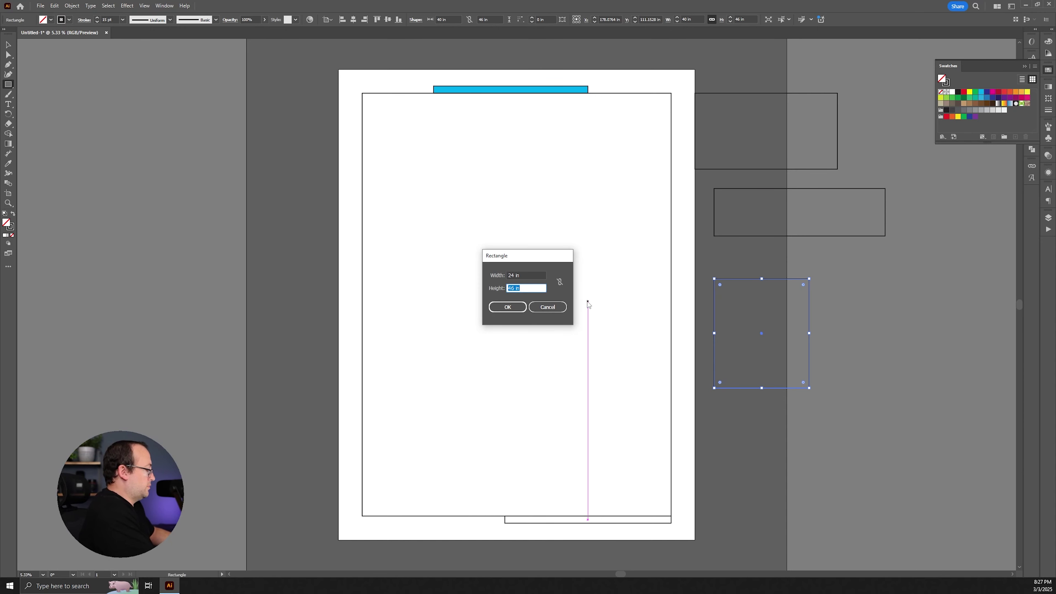
type("60")
key("Return")
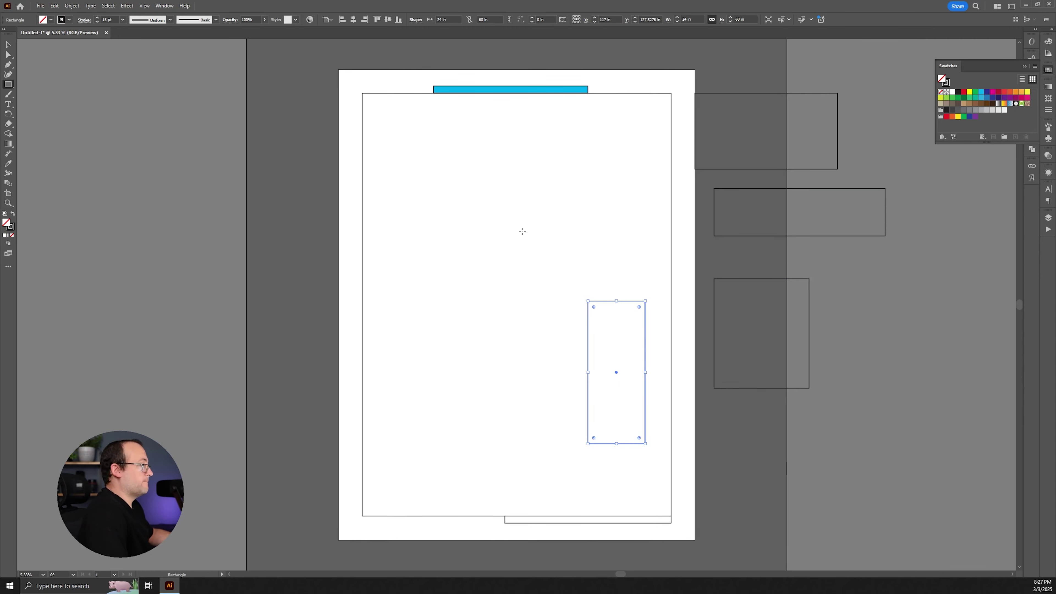
Draw a 20 in wide, 24 in high rectangle above the 24 × 60 in one and deselect it.
left_click(595, 197)
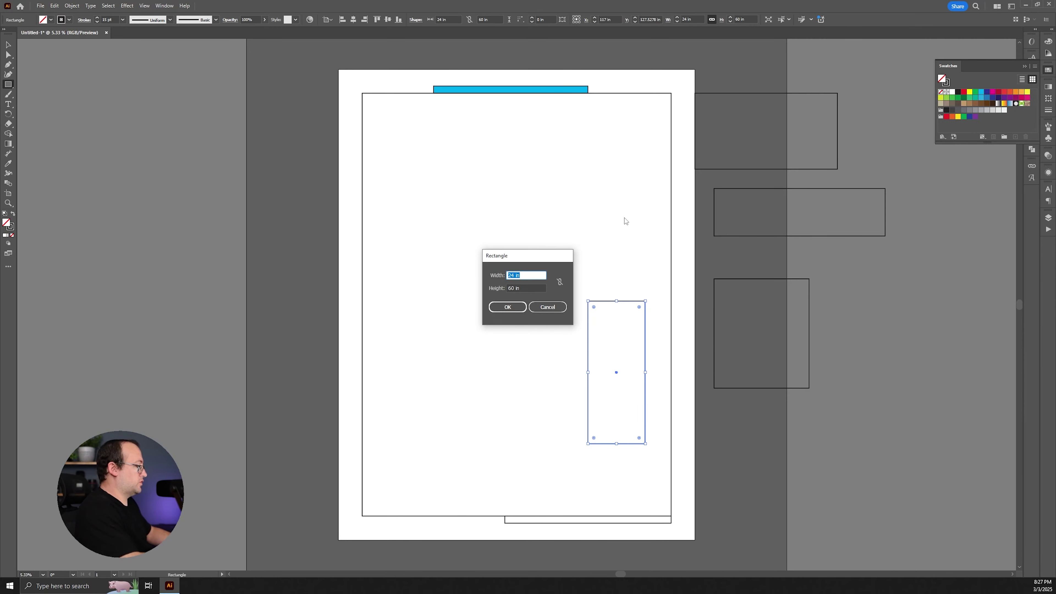
type("20")
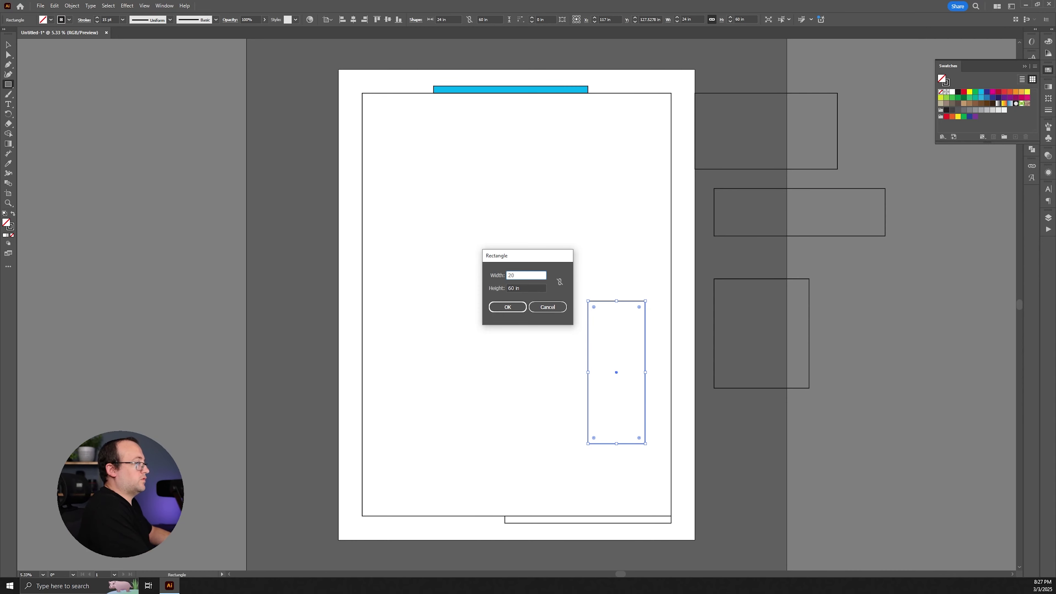
key("Tab")
type("24")
key("Return")
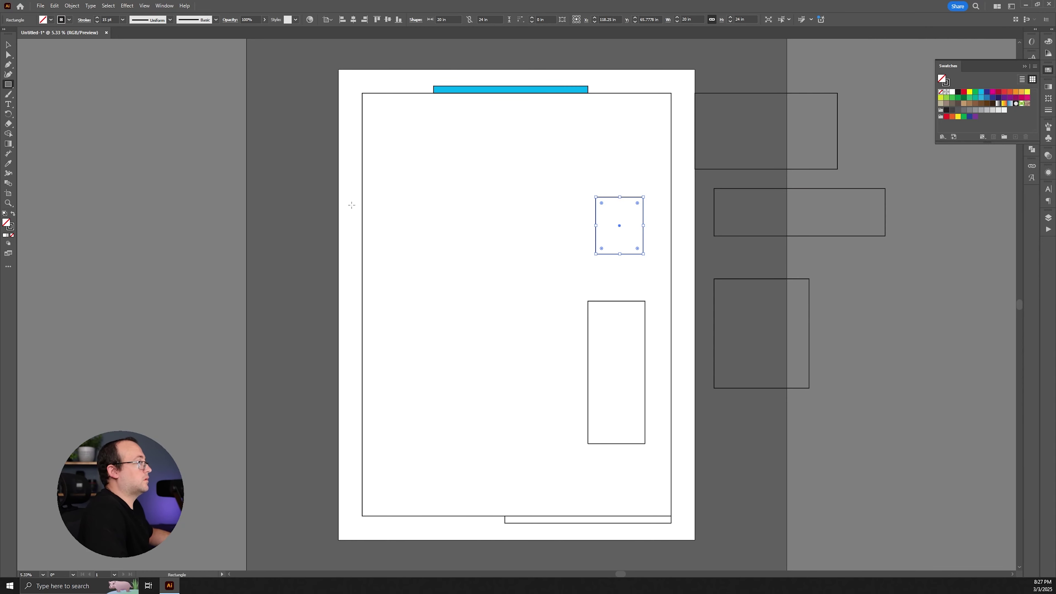
key("v")
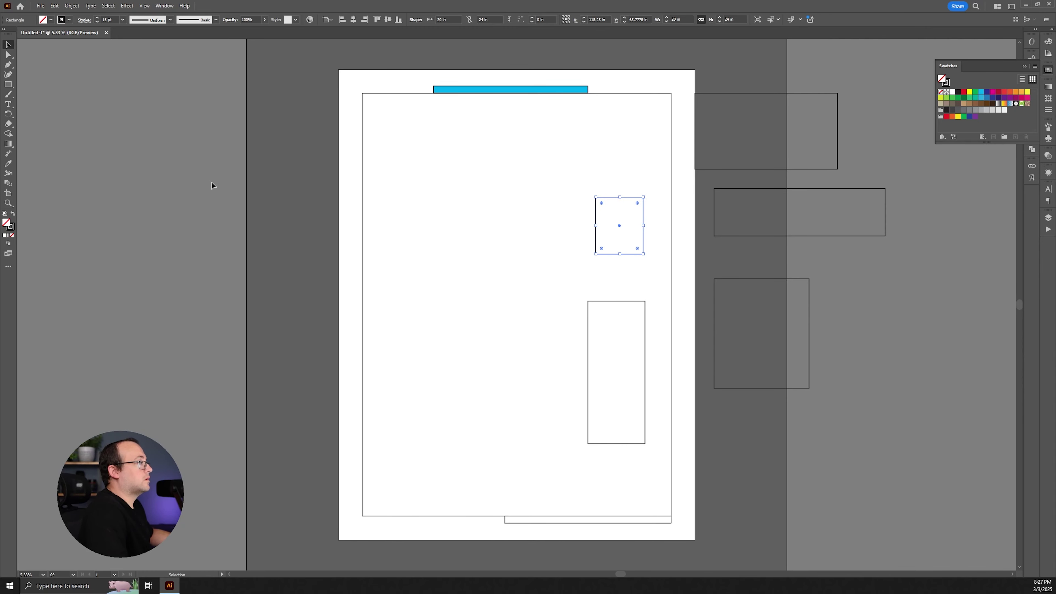
left_click(211, 183)
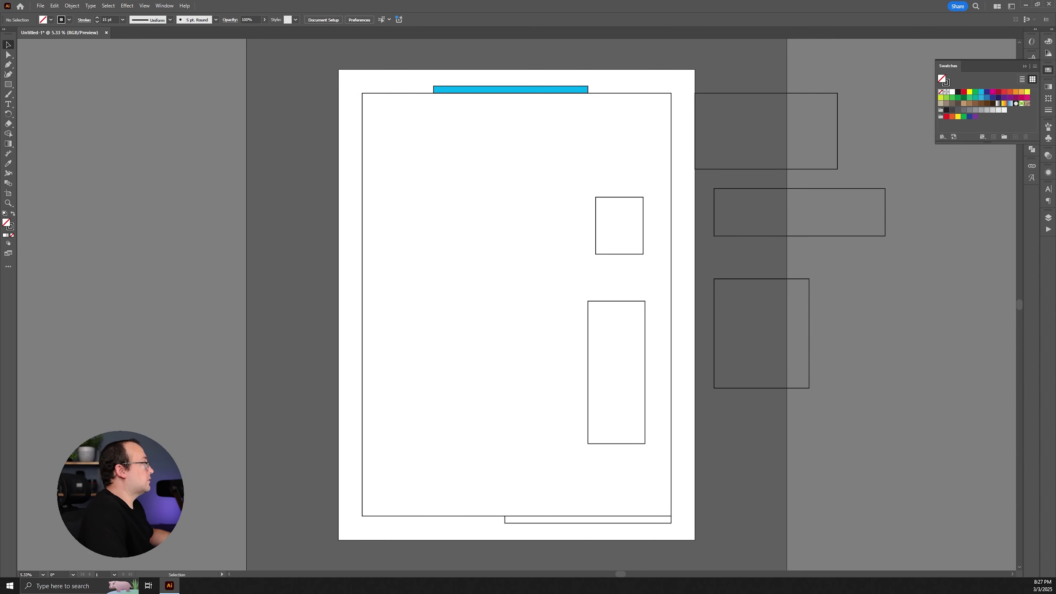
Draw a thin rectangle 32 in wide and 3 in high inside the large outline, left of the 20 × 24 in one.
left_click(9, 84)
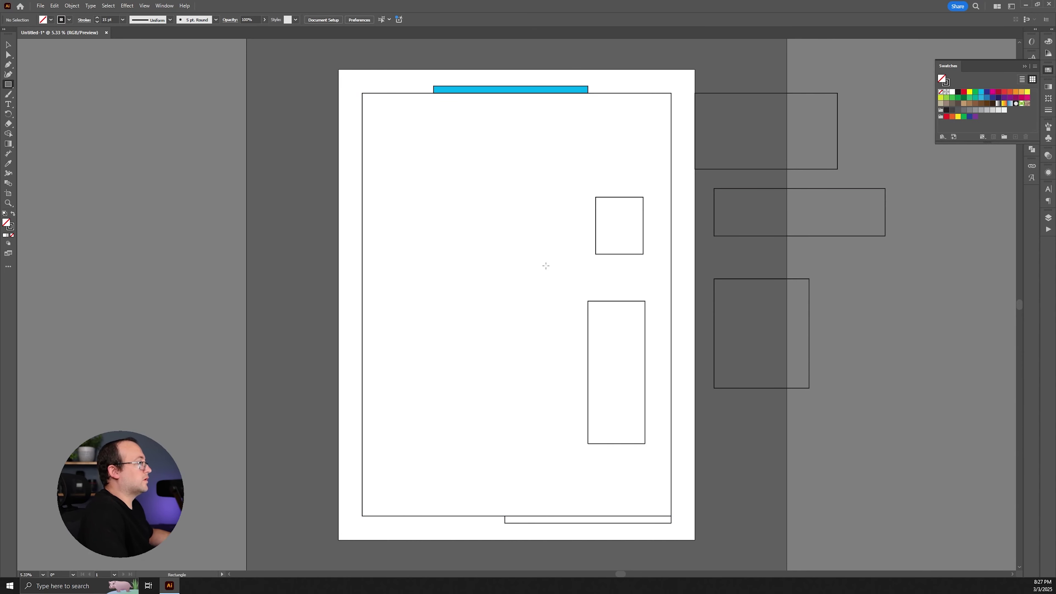
left_click(500, 249)
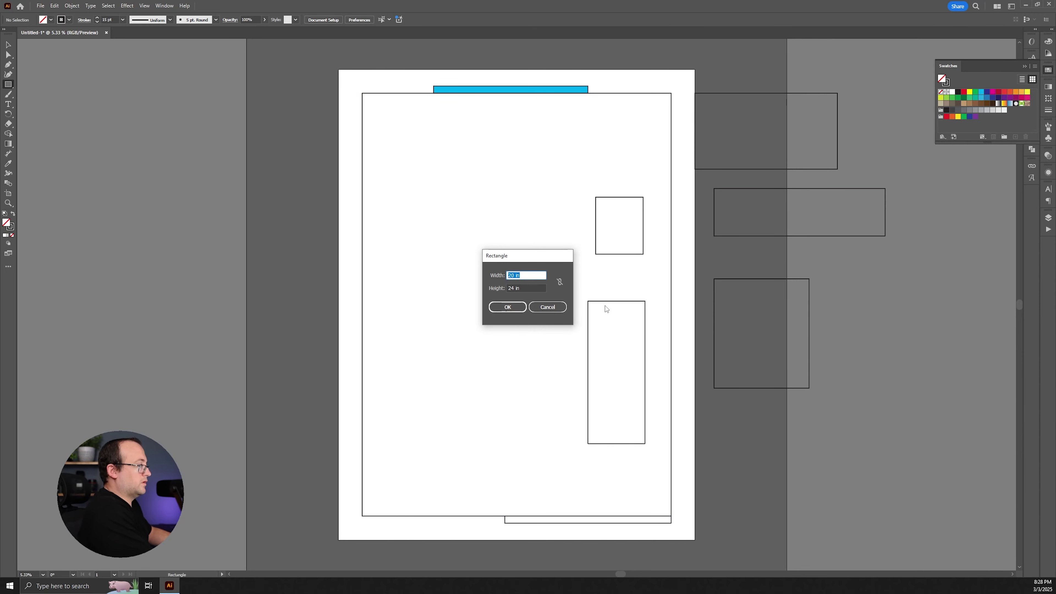
type("32")
key("Tab")
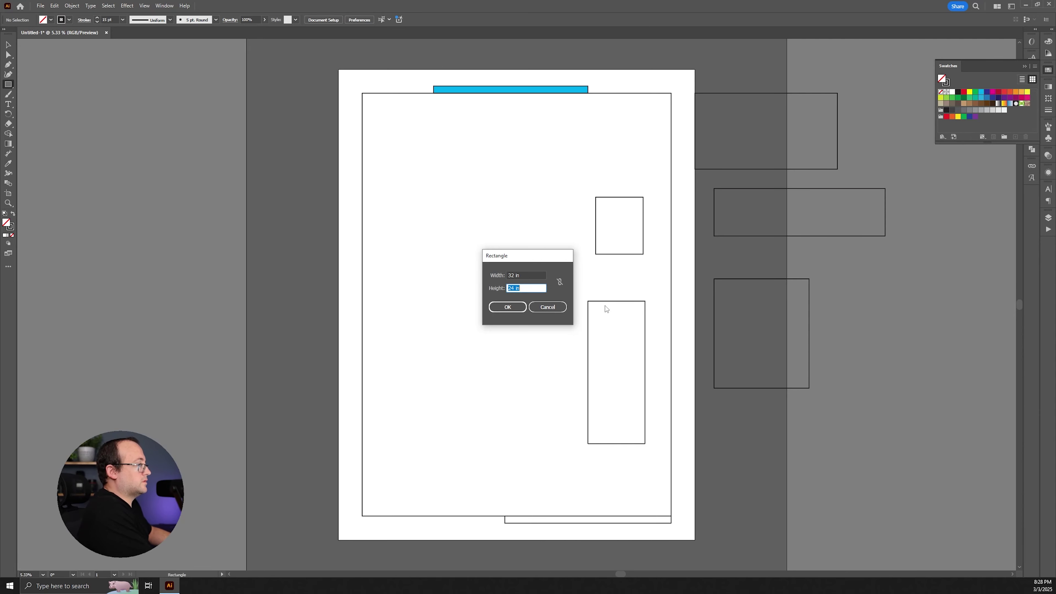
type("3")
key("Return")
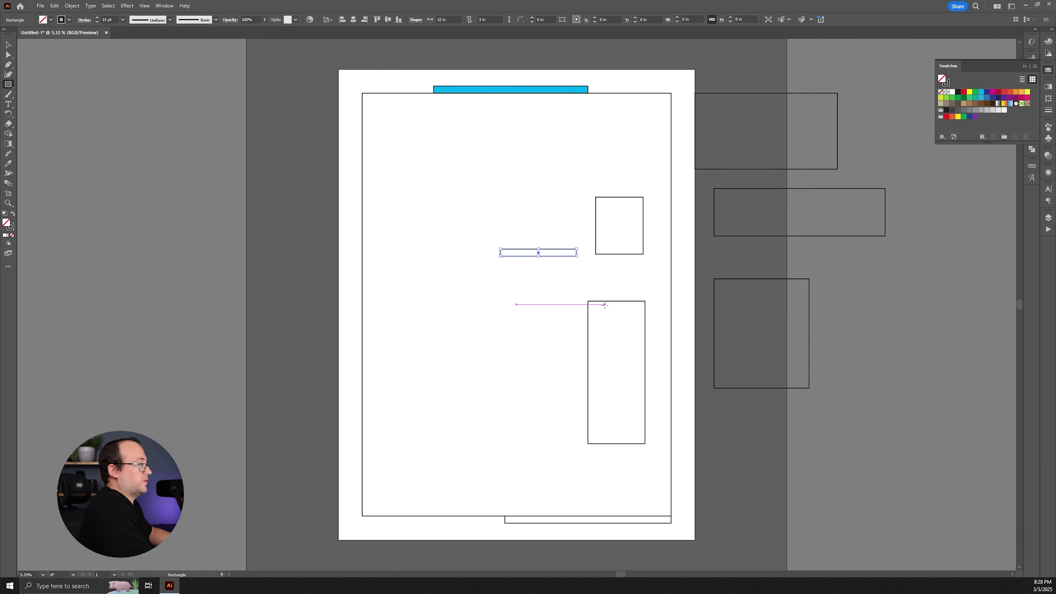
Deselect the 32 × 3 in rectangle and draw a 30 in wide, 2 in high rectangle across the large outline's left edge.
left_click(8, 45)
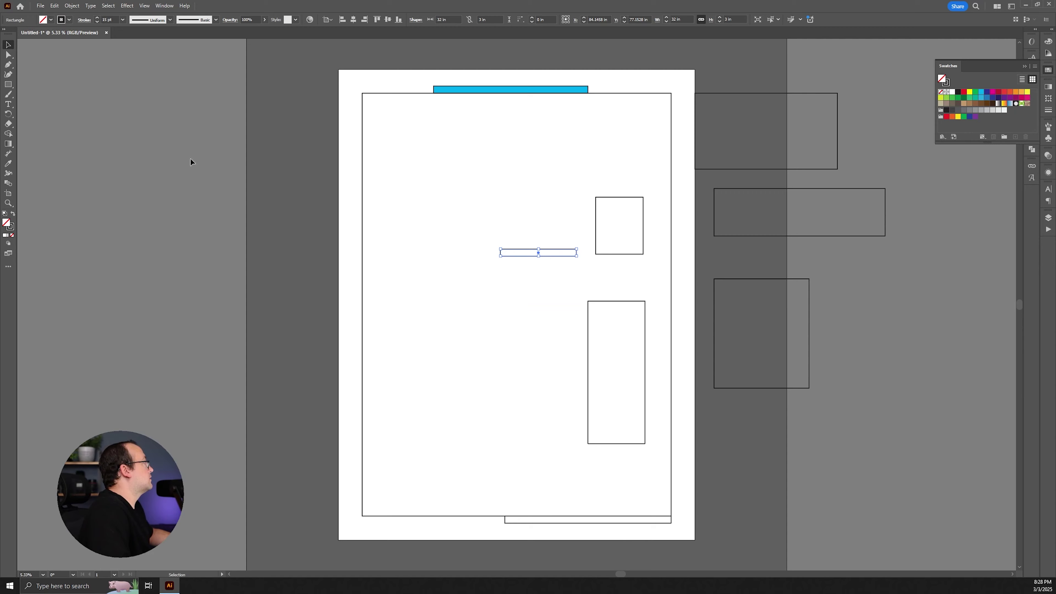
left_click(208, 176)
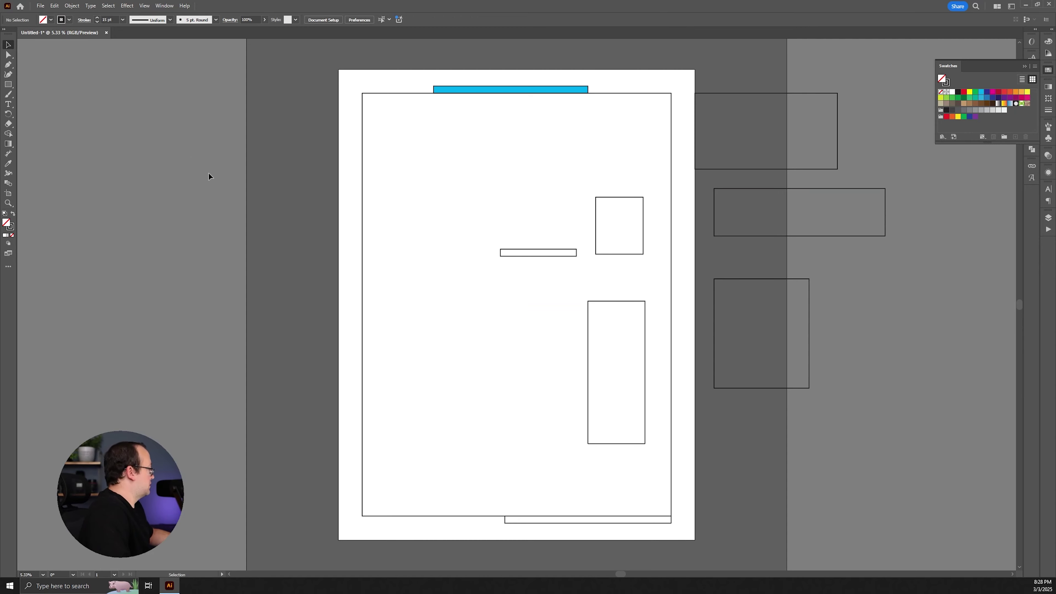
left_click(8, 85)
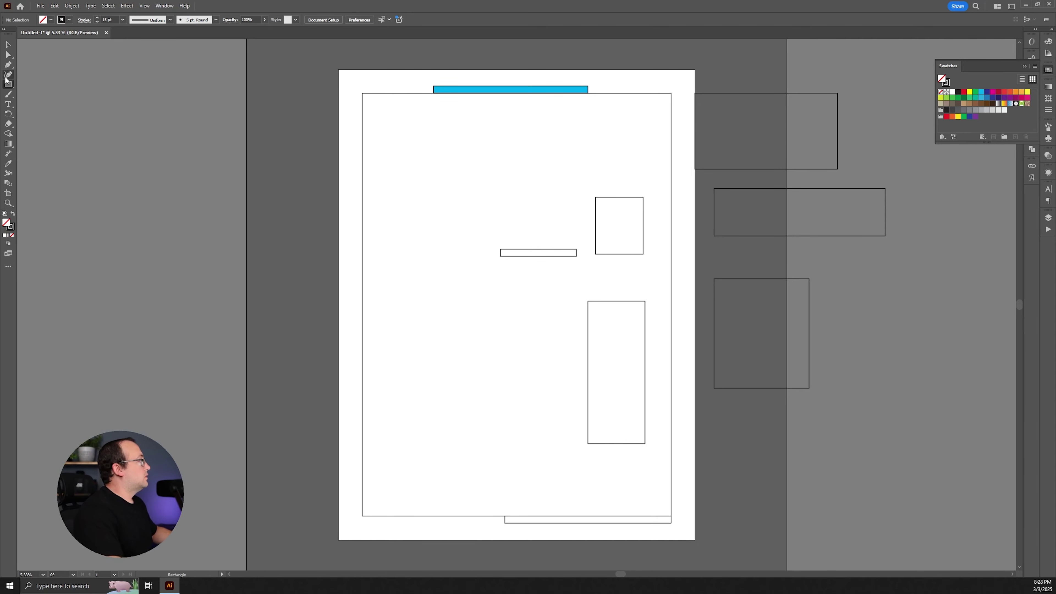
left_click(328, 321)
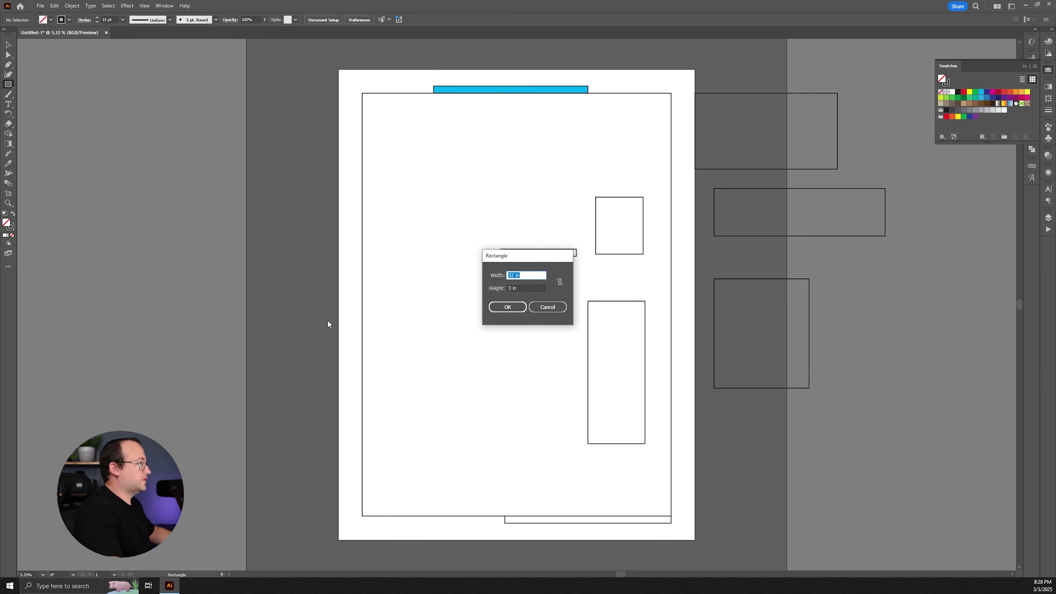
type("30")
key("Tab")
type("2")
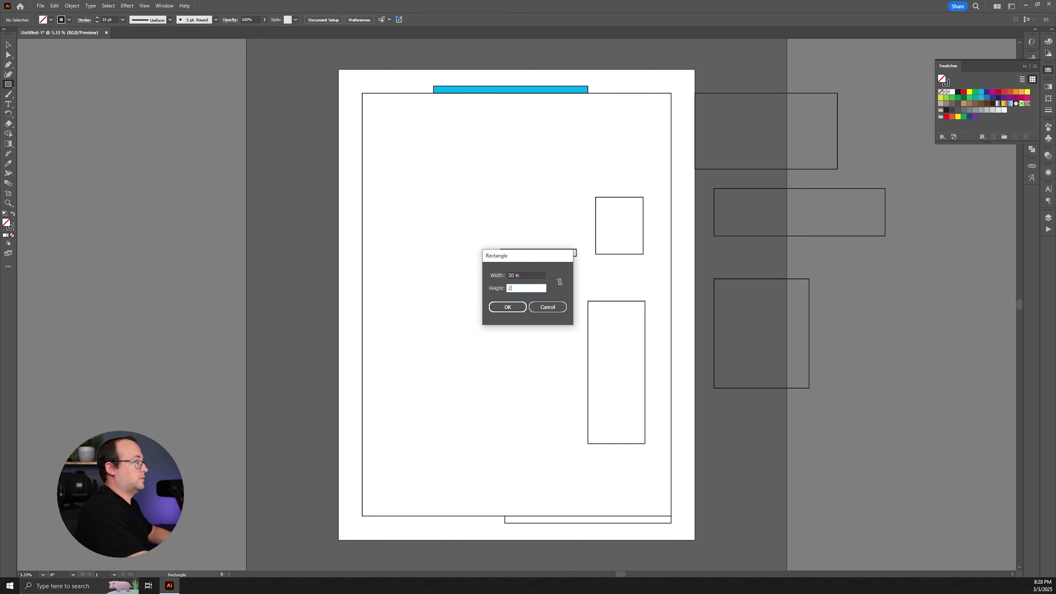
key("Return")
key("v")
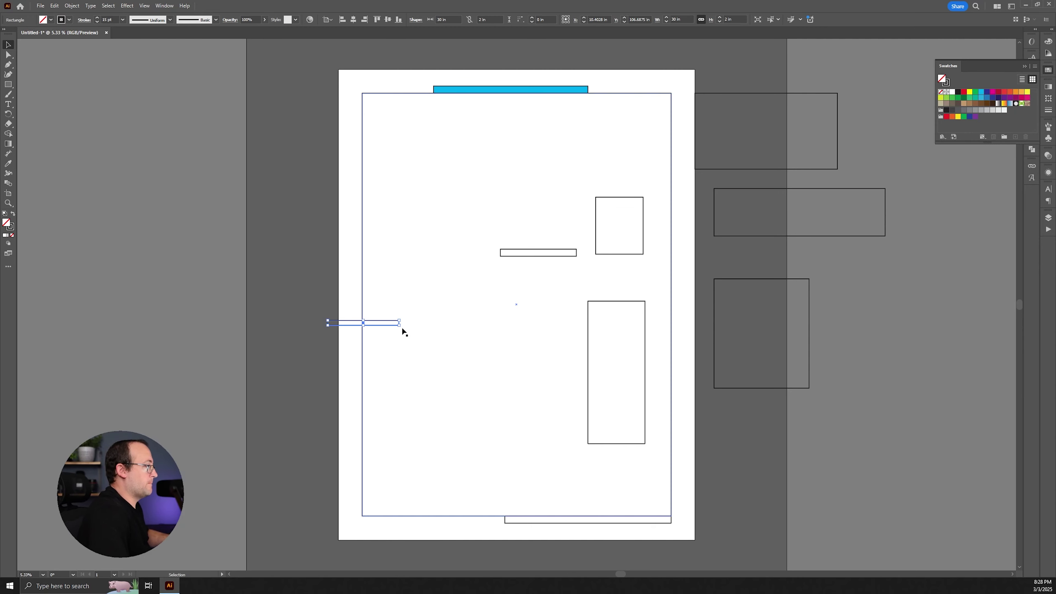
Rotate the 30 × 2 in rectangle upright and snap it against the inside of the left wall, just above the lower left corner.
left_click_drag(400, 328, 368, 484)
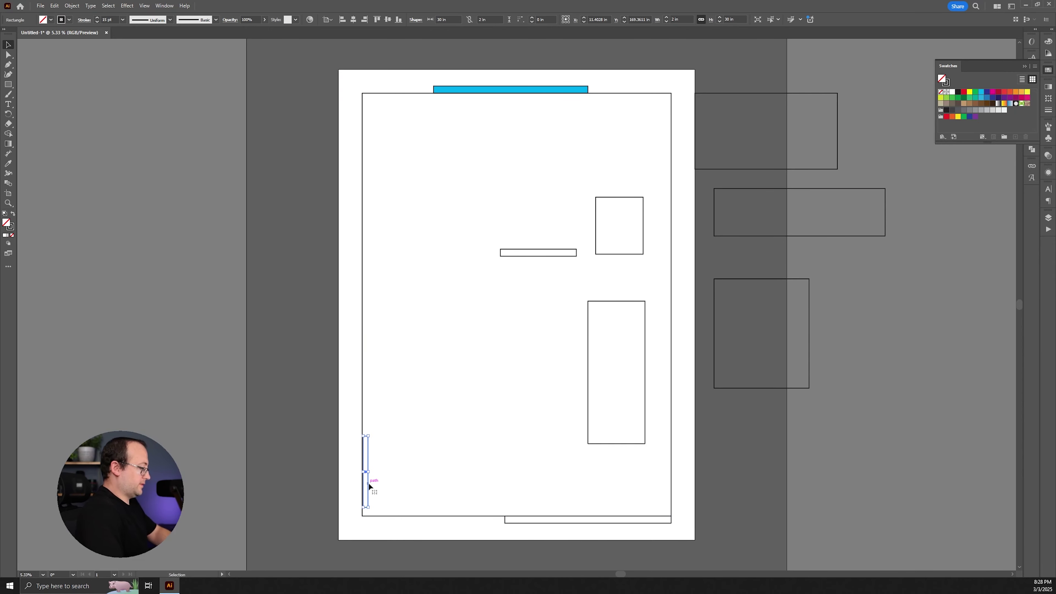
key("ctrl+equal")
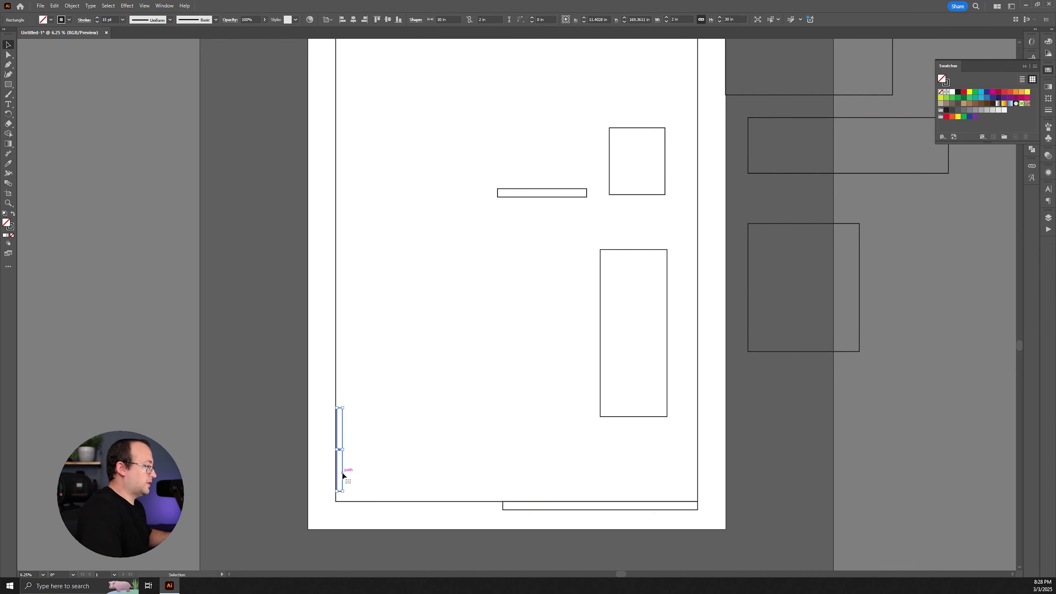
left_click_drag(343, 475, 340, 480)
key("ctrl+equal")
key("ctrl+equal")
key("ctrl+equal")
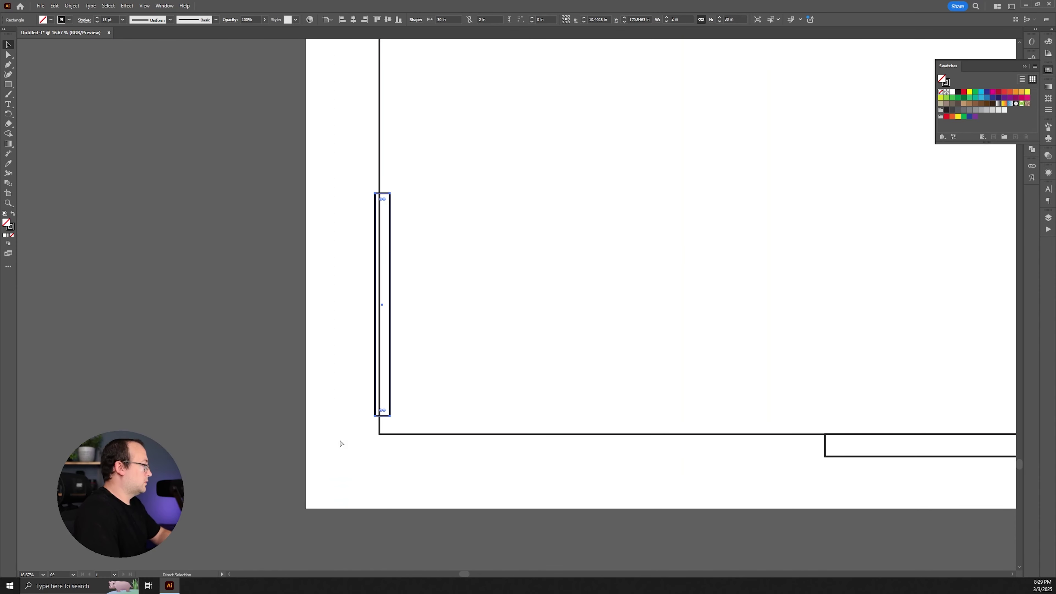
left_click_drag(391, 408, 395, 404)
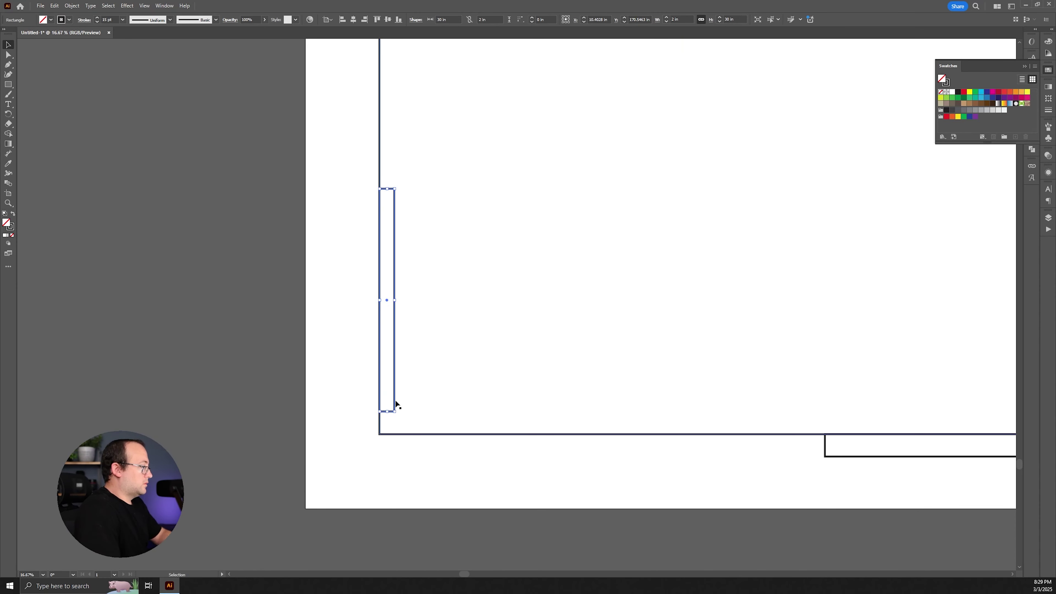
left_click(368, 466)
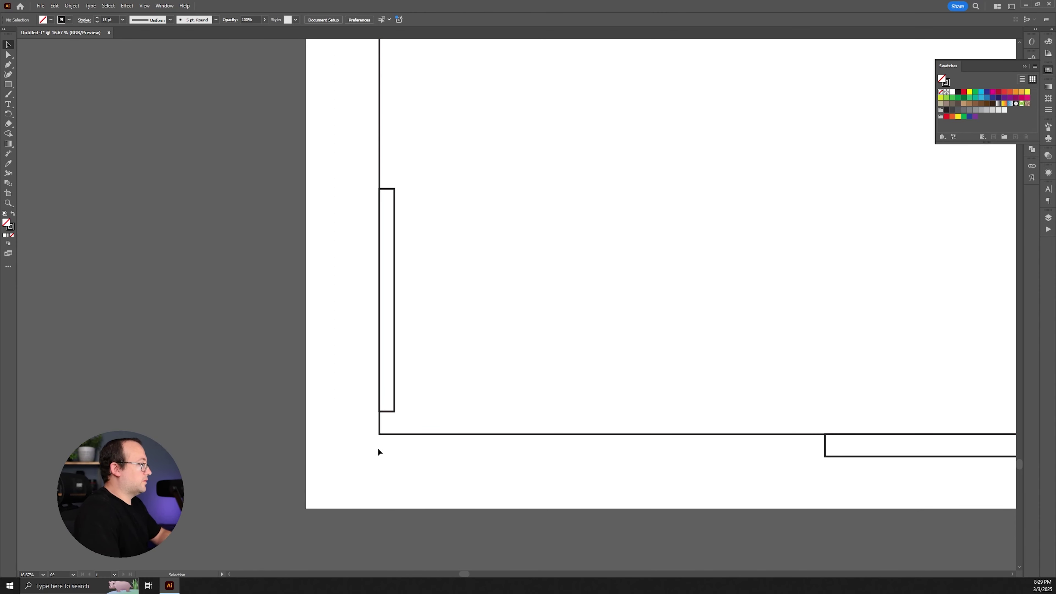
Move the upright 2 × 30 in rectangle to the outer side of the left wall and deselect it.
key("ctrl+minus")
key("ctrl+minus")
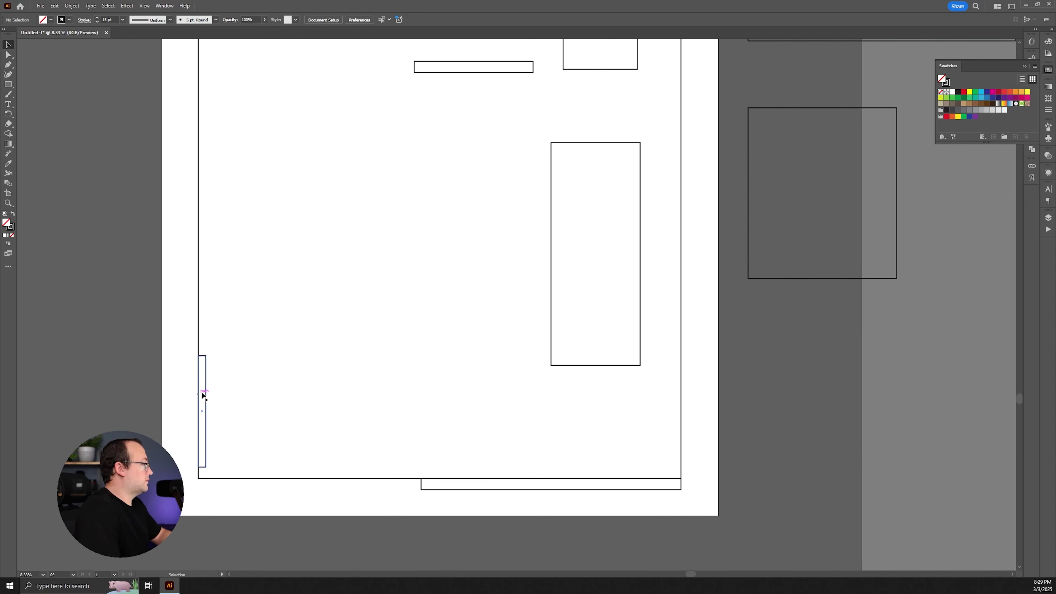
left_click(206, 392, "ctrl")
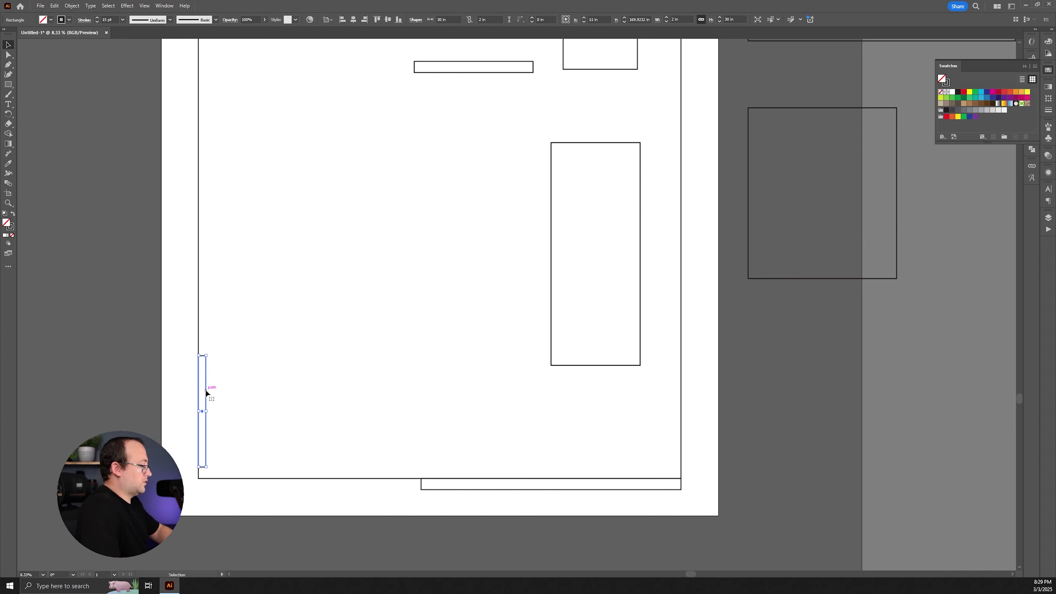
left_click(106, 390)
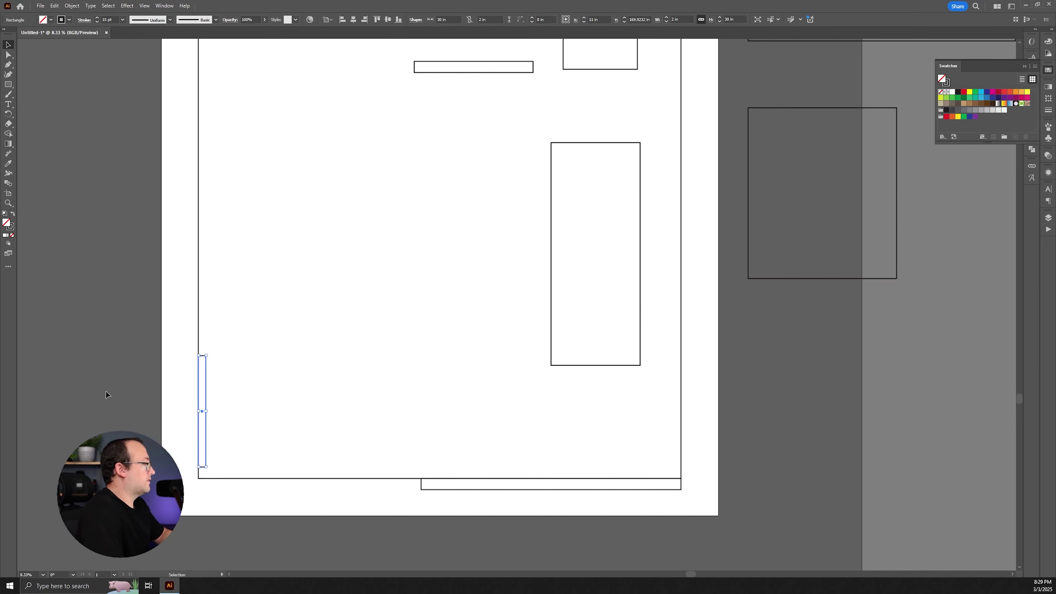
key("ctrl+minus")
key("ctrl+minus")
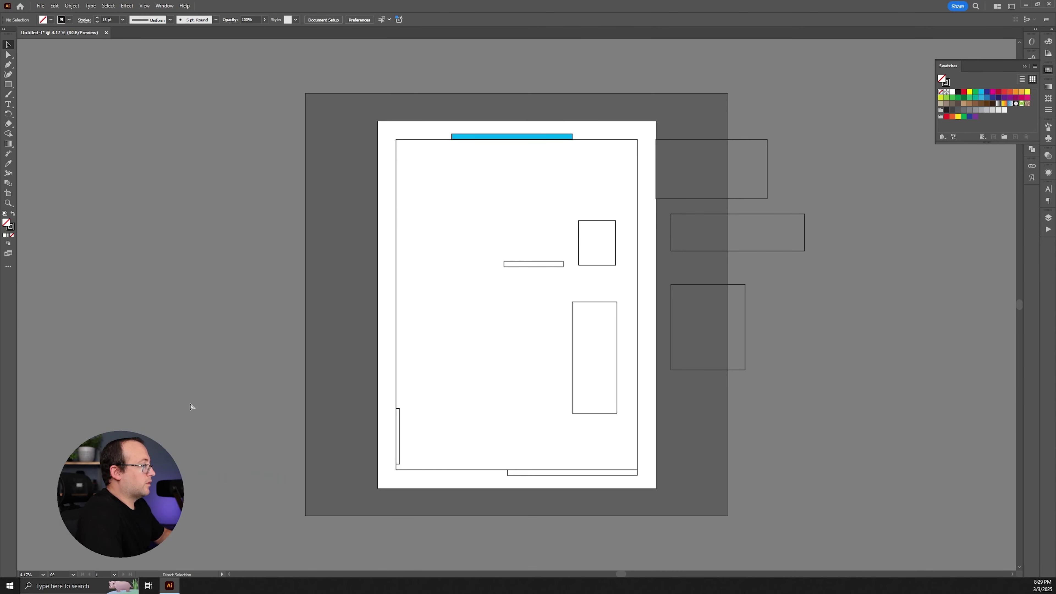
key("ctrl+plus")
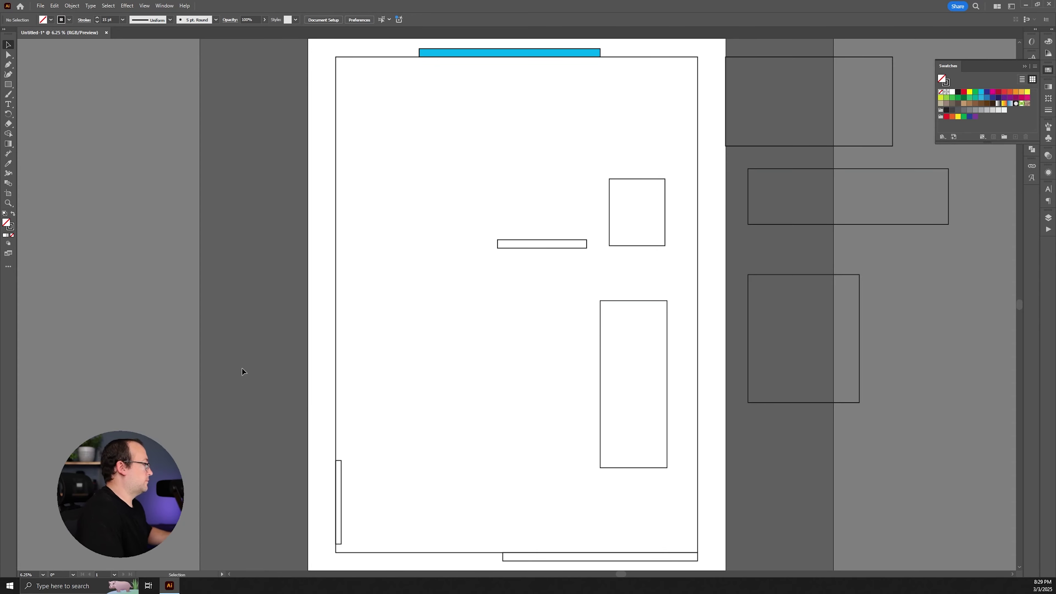
left_click_drag(257, 466, 280, 382)
left_click_drag(364, 392, 356, 395)
left_click(290, 336)
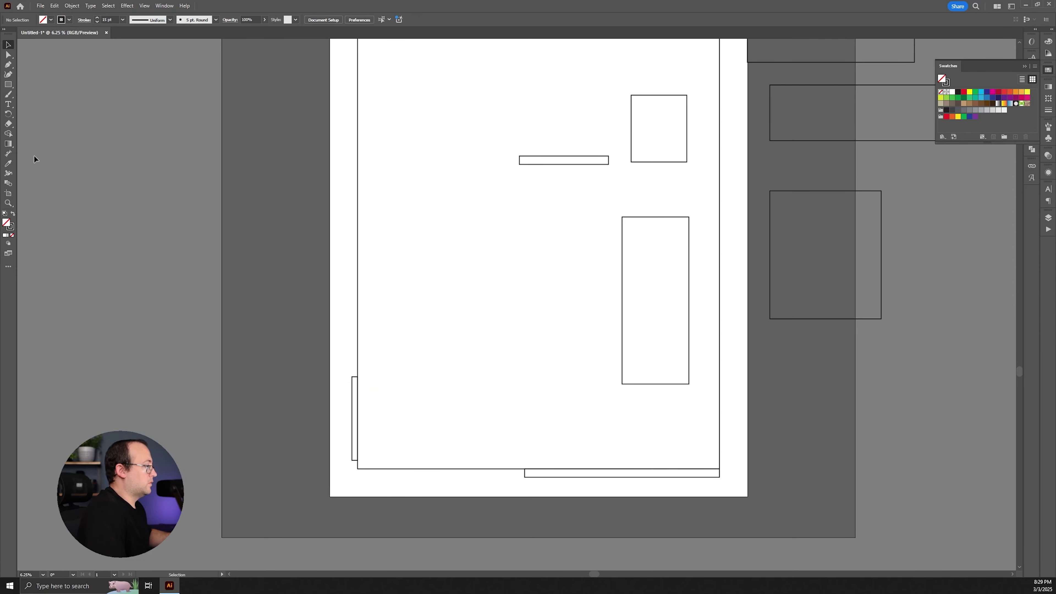
Draw a 60 in diameter circle centred on the lower right corner of the upright 2 × 30 in rectangle.
left_click(9, 85)
left_click_drag(10, 85, 52, 97)
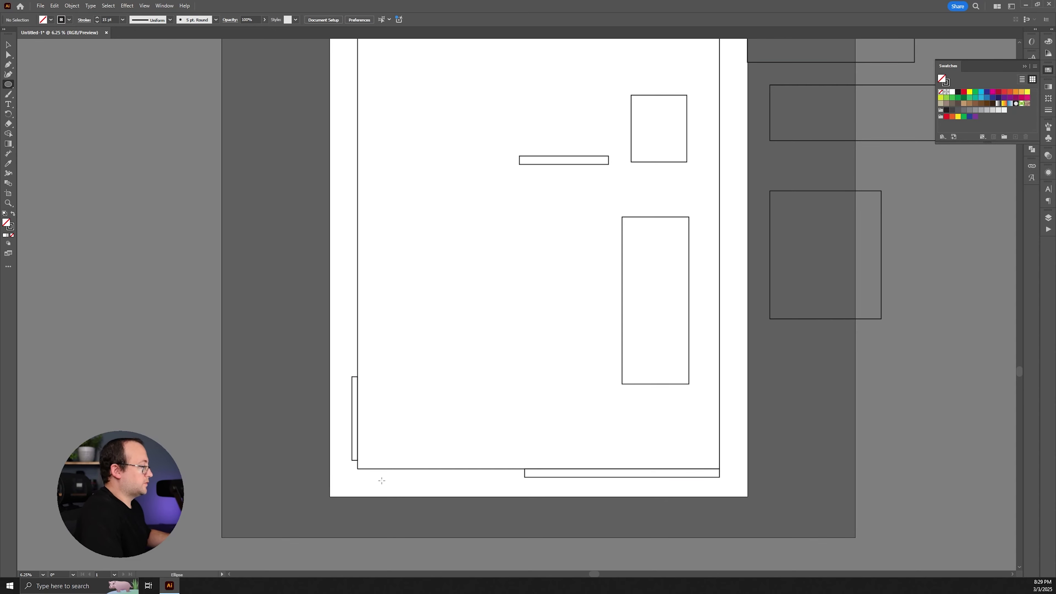
left_click_drag(357, 460, 429, 374)
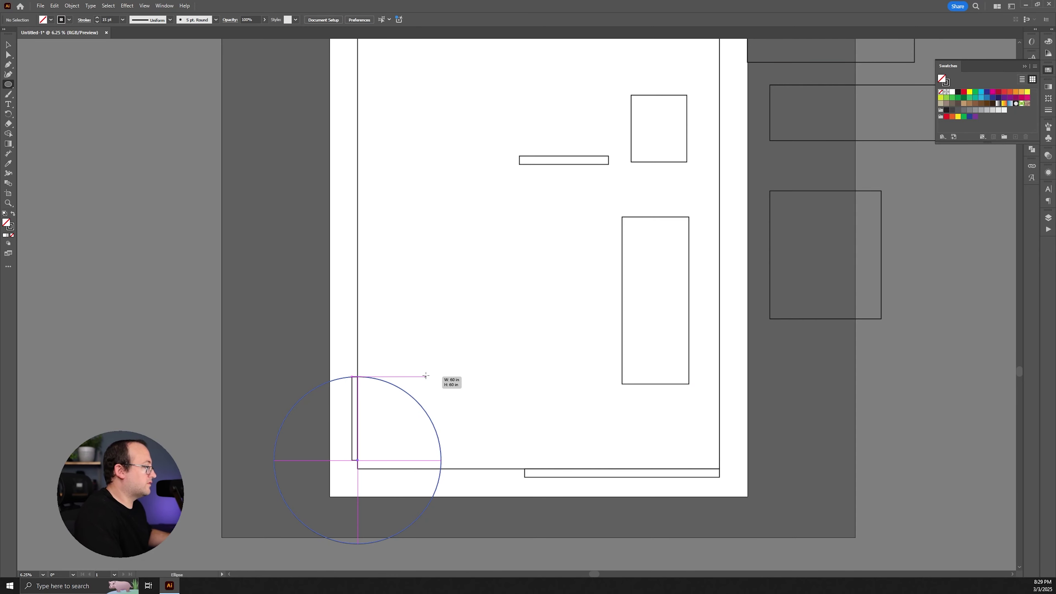
left_click_drag(426, 375, 419, 377)
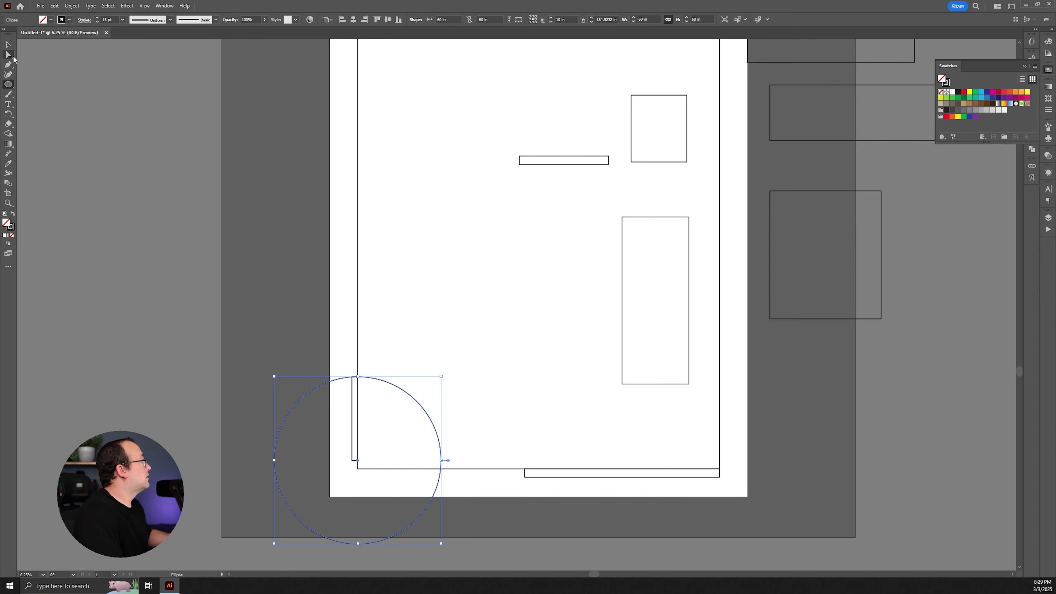
Delete the circle's left and bottom anchor points, keeping only the quarter arc inside the room.
left_click(9, 55)
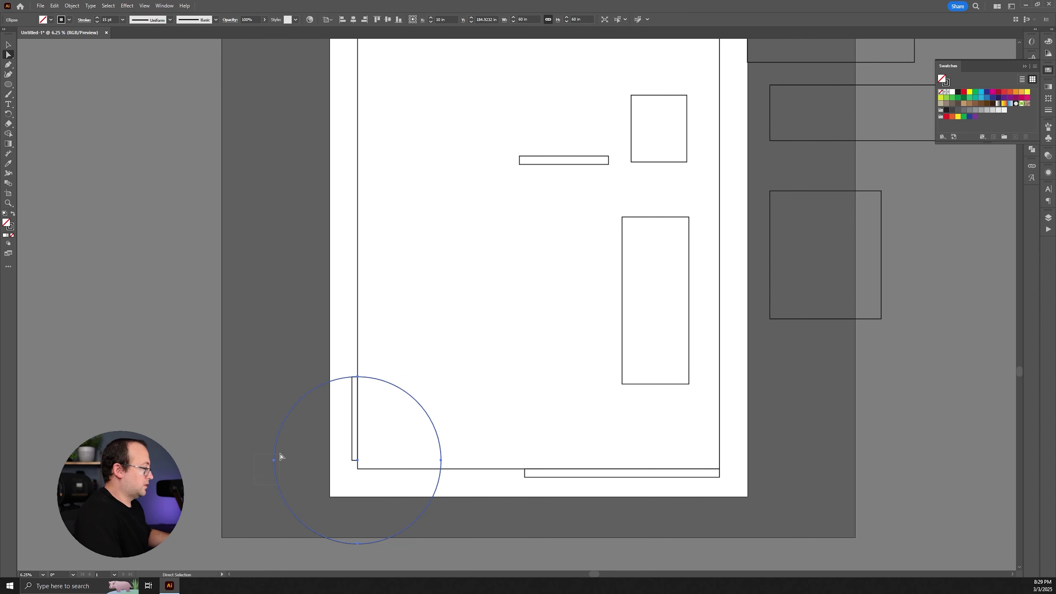
left_click_drag(288, 449, 288, 449)
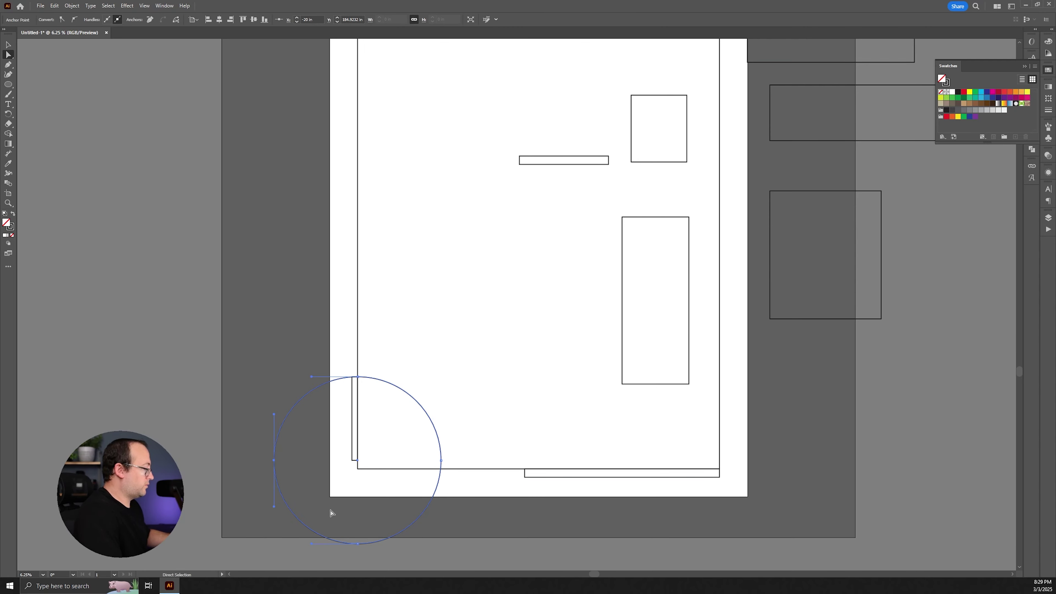
key("Delete")
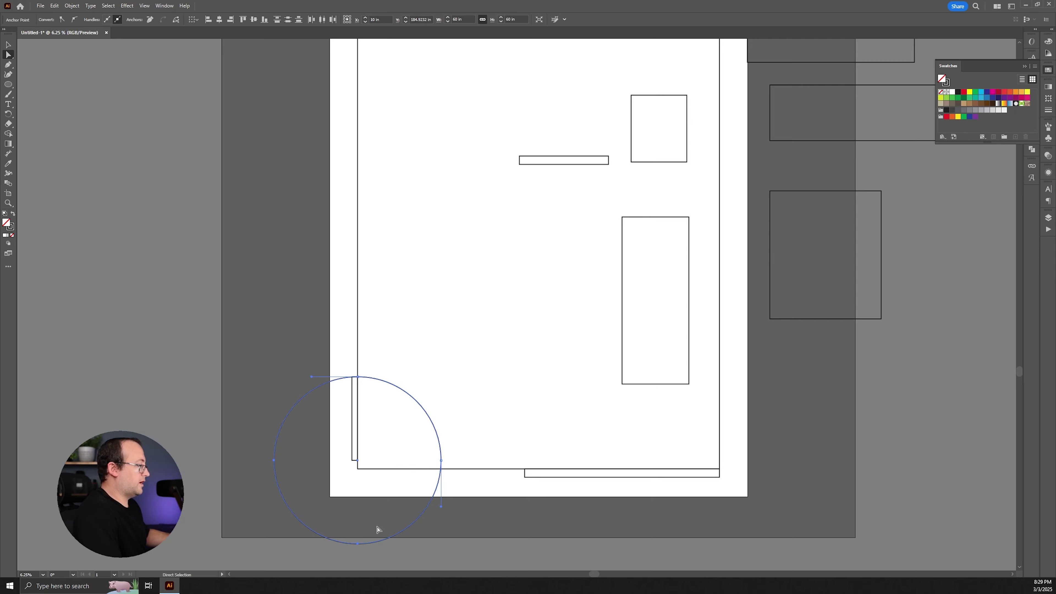
key("Delete")
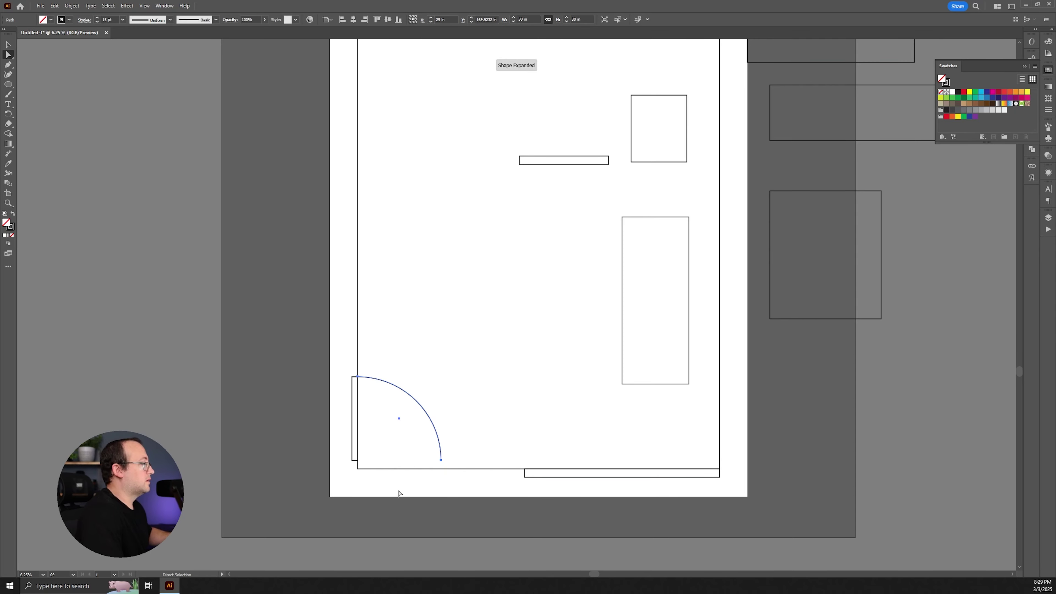
Close the arc into a quarter circle with the Pen tool, adding straight sides through its centre point on the left wall.
left_click(8, 65)
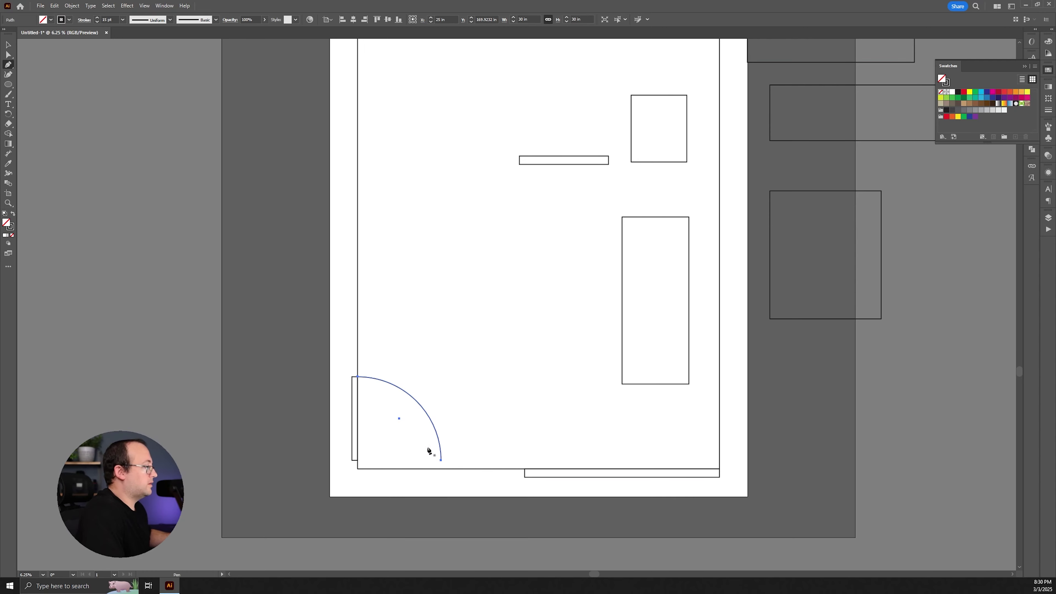
left_click(440, 459)
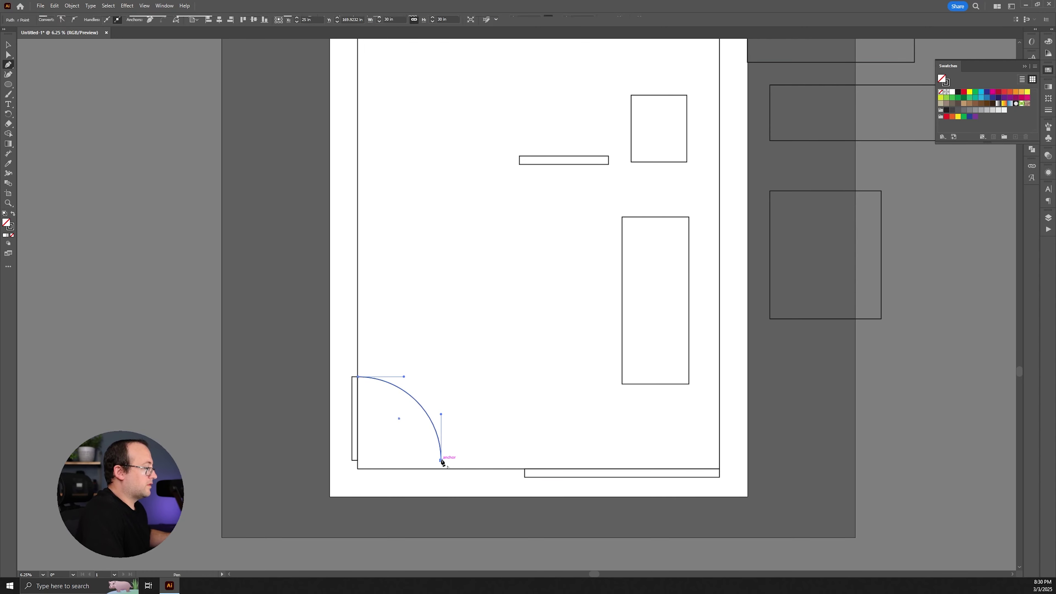
left_click(357, 460)
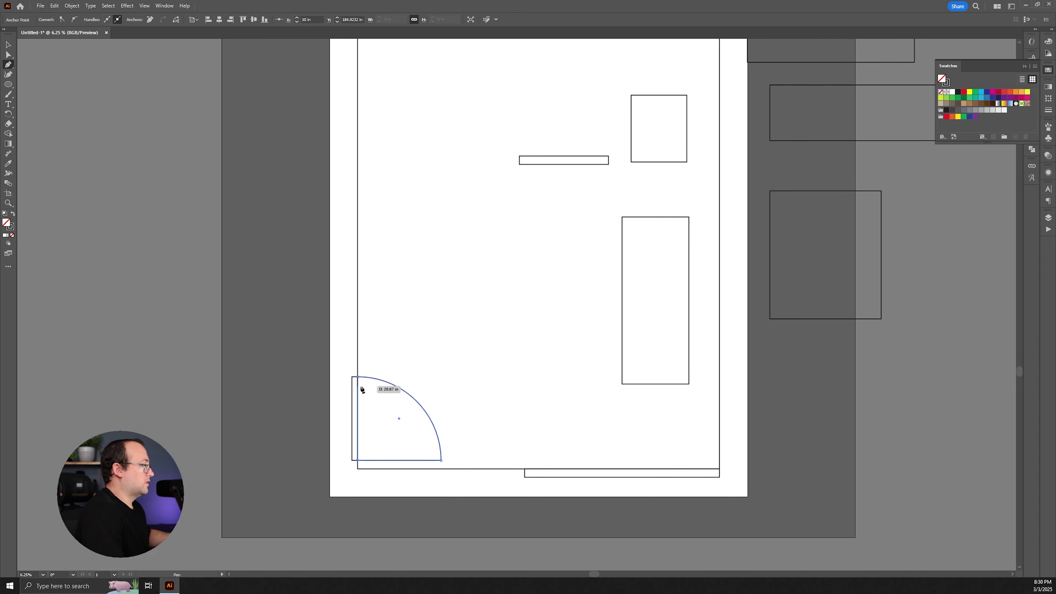
left_click(358, 377)
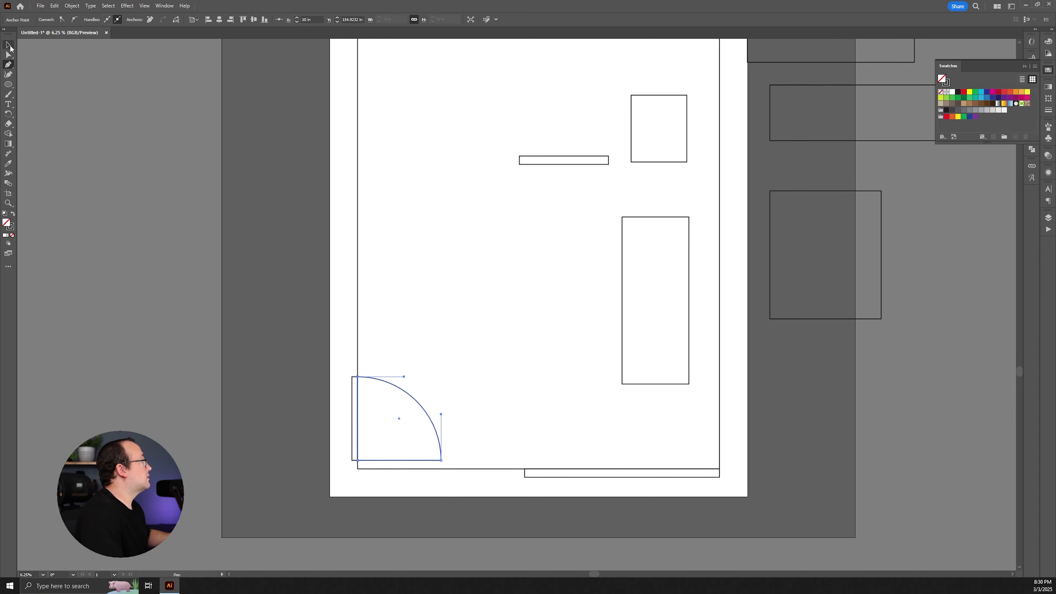
Delete the 2 × 30 in rectangle outside the left wall and give the quarter circle a CMYK Magenta stroke.
left_click(10, 45)
left_click(353, 393)
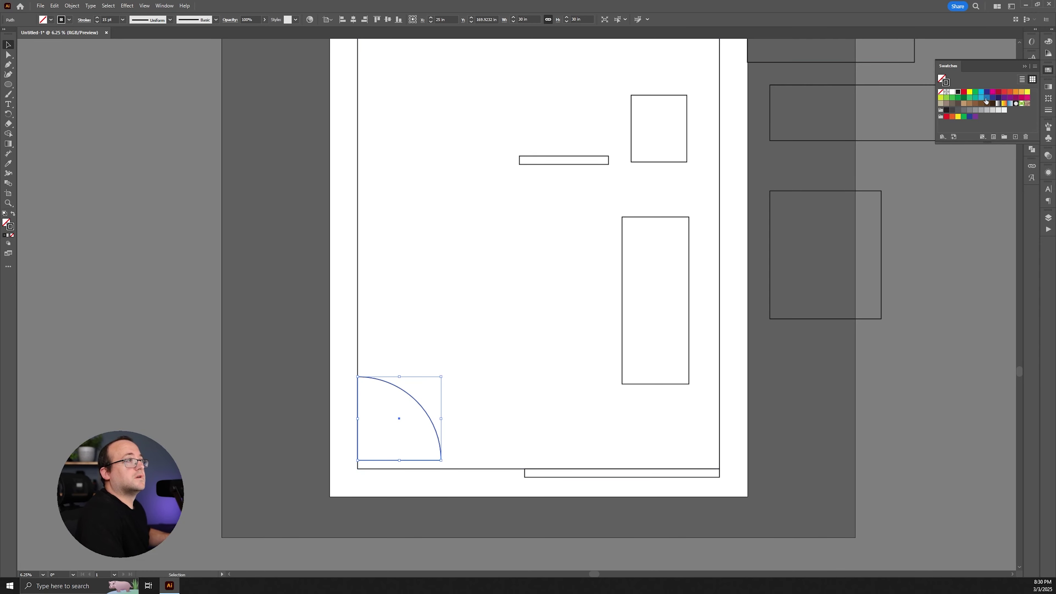
left_click(994, 94)
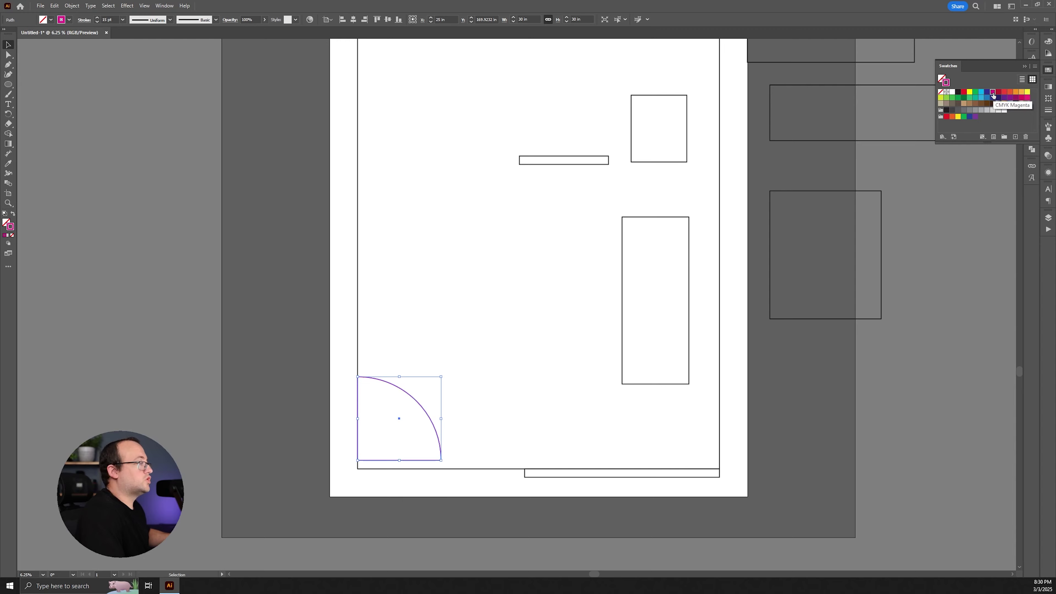
left_click(584, 278)
left_click(265, 449)
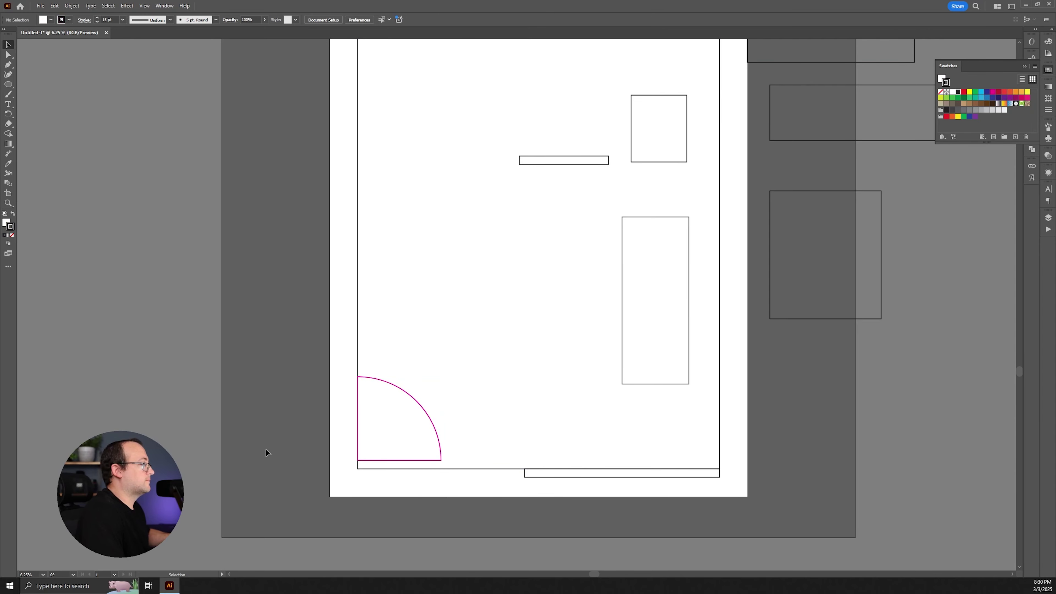
Move the upright 24 × 60 in rectangle inside the room further left, away from the right wall.
left_click_drag(290, 403, 268, 429)
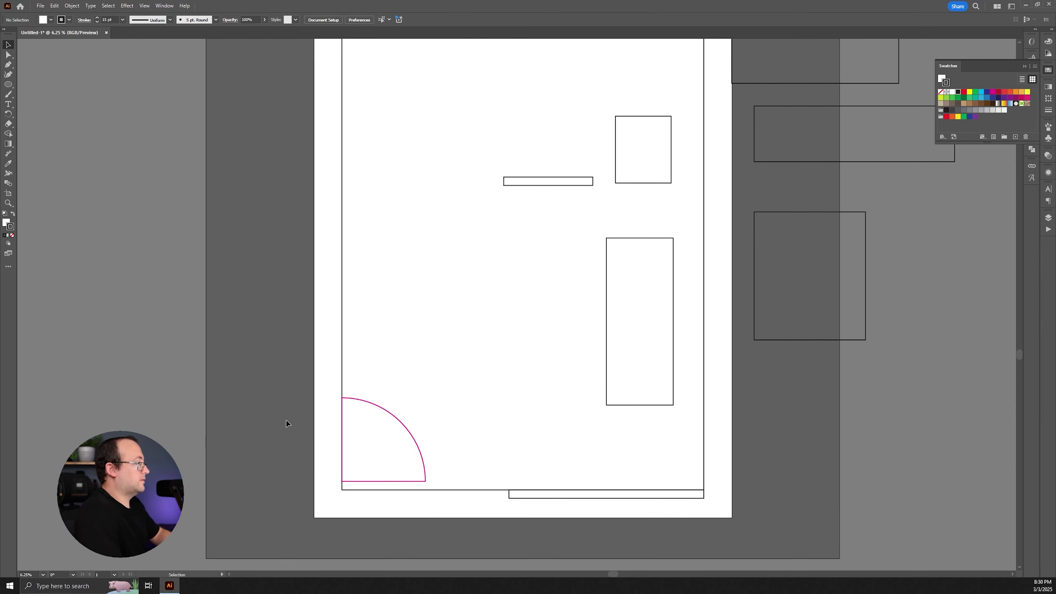
key("ctrl+minus")
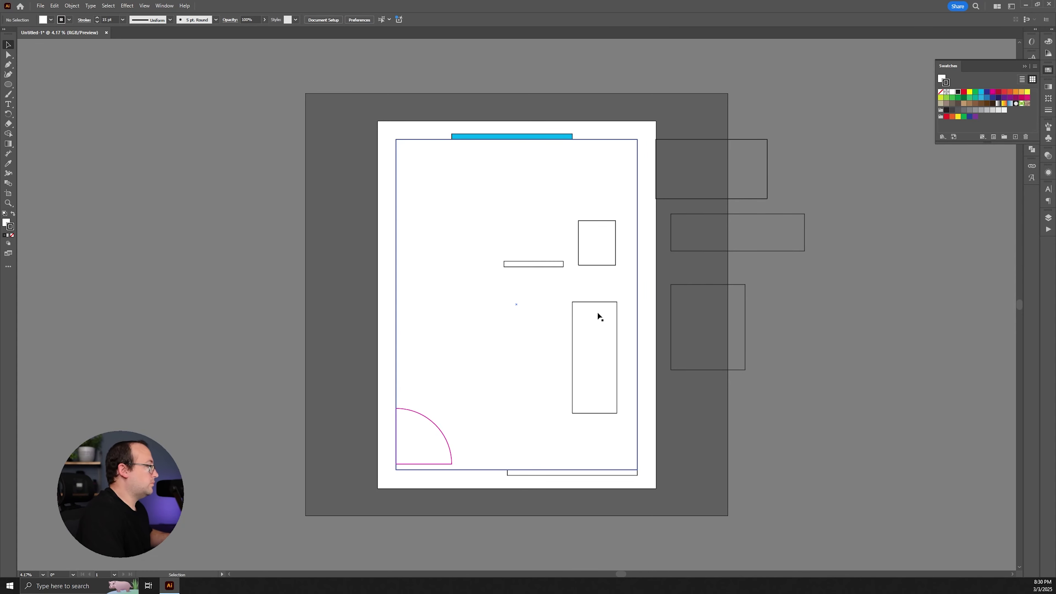
left_click_drag(594, 303, 554, 304)
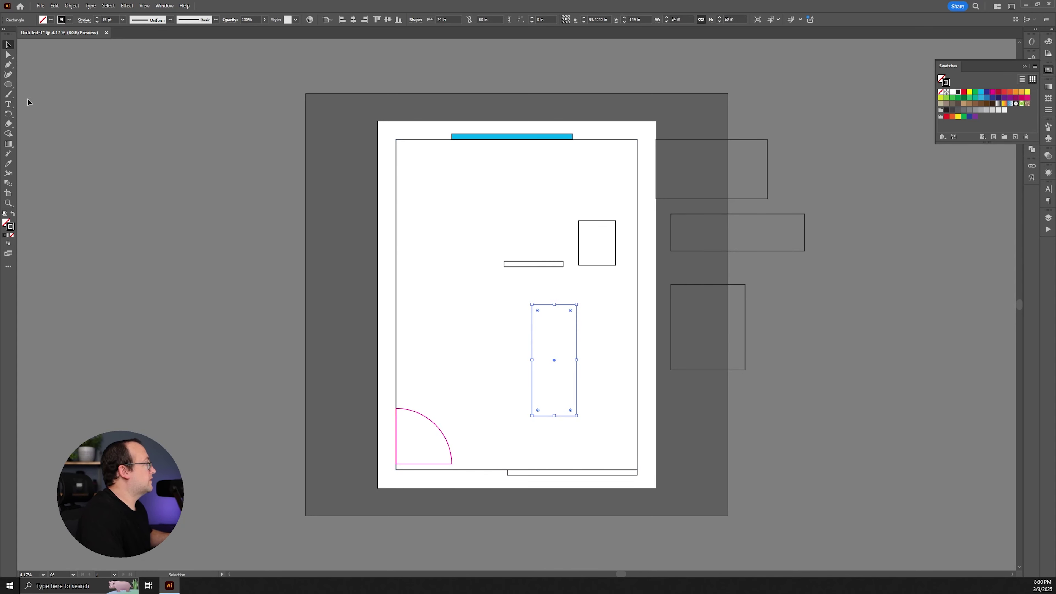
Add the text label "Desk" inside the uppermost rectangle outside the right wall and enlarge it to about 10 in wide.
left_click(8, 104)
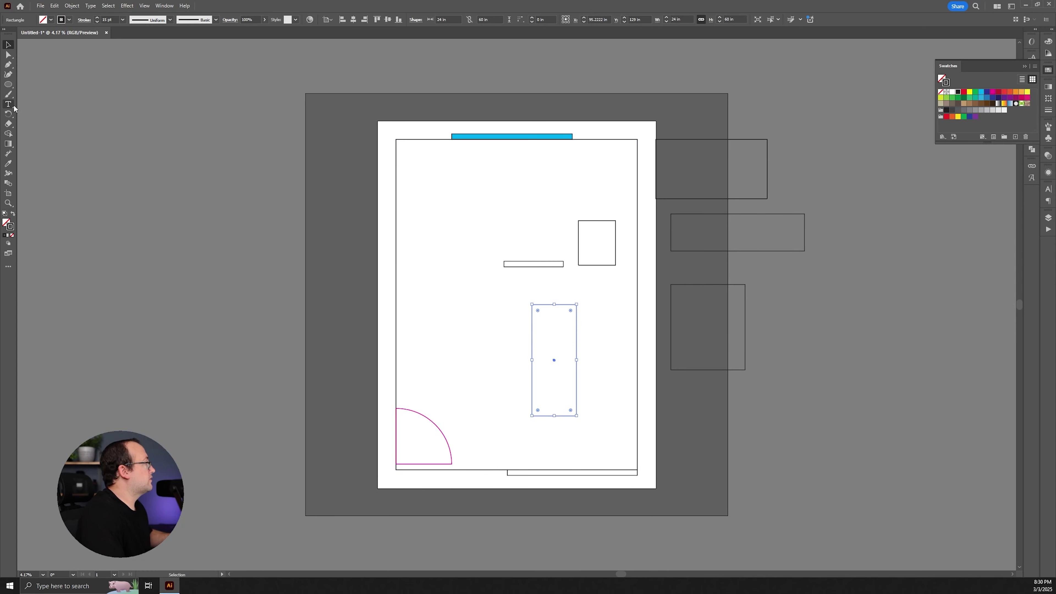
left_click(698, 169)
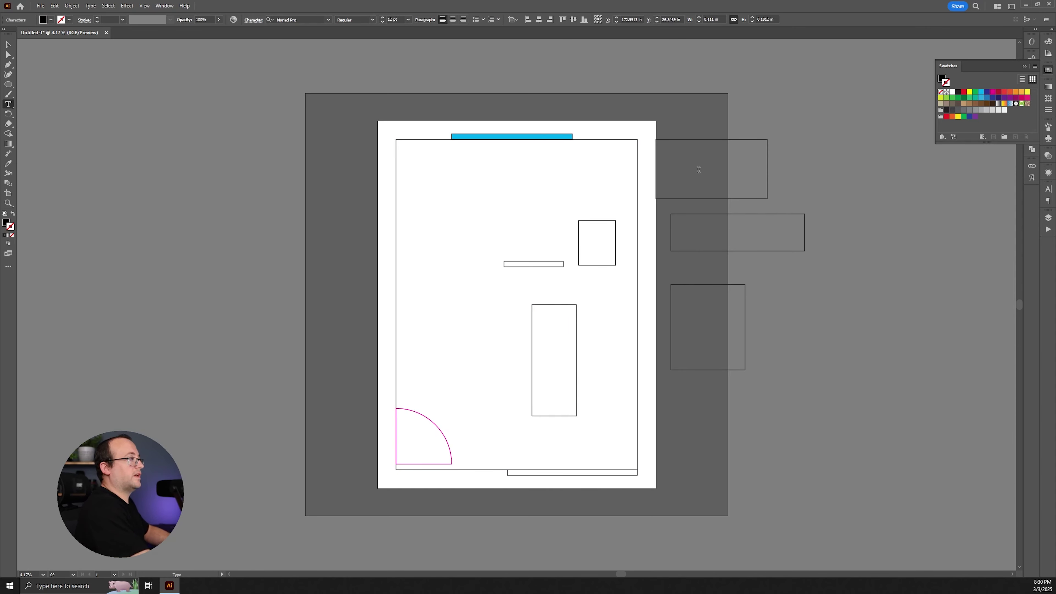
left_click(8, 44)
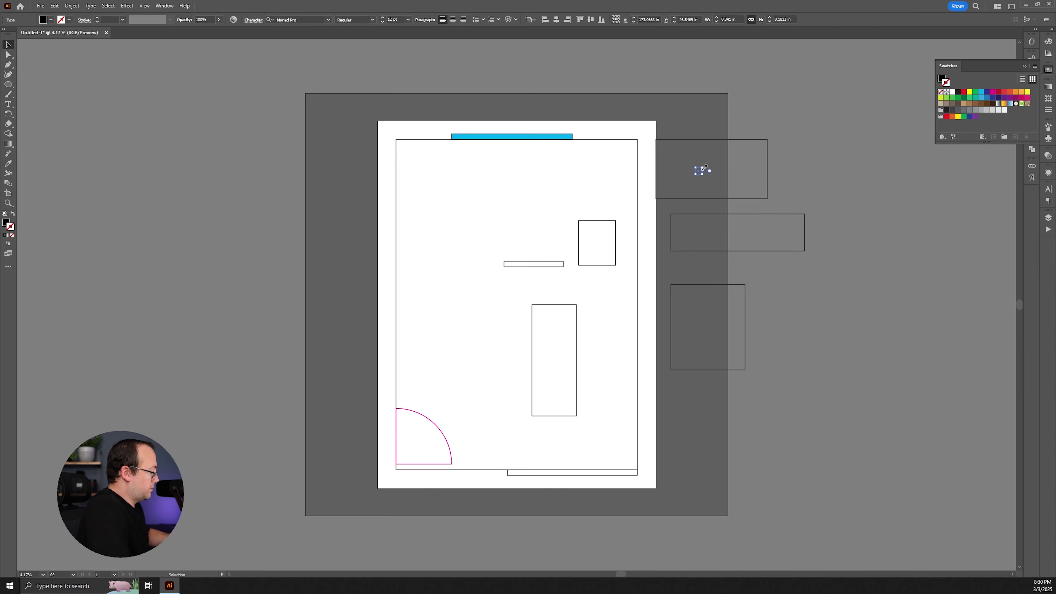
left_click_drag(703, 169, 838, 95)
mouse_move(709, 164)
left_mouse_down()
mouse_move(732, 151)
mouse_move(718, 161)
left_mouse_up()
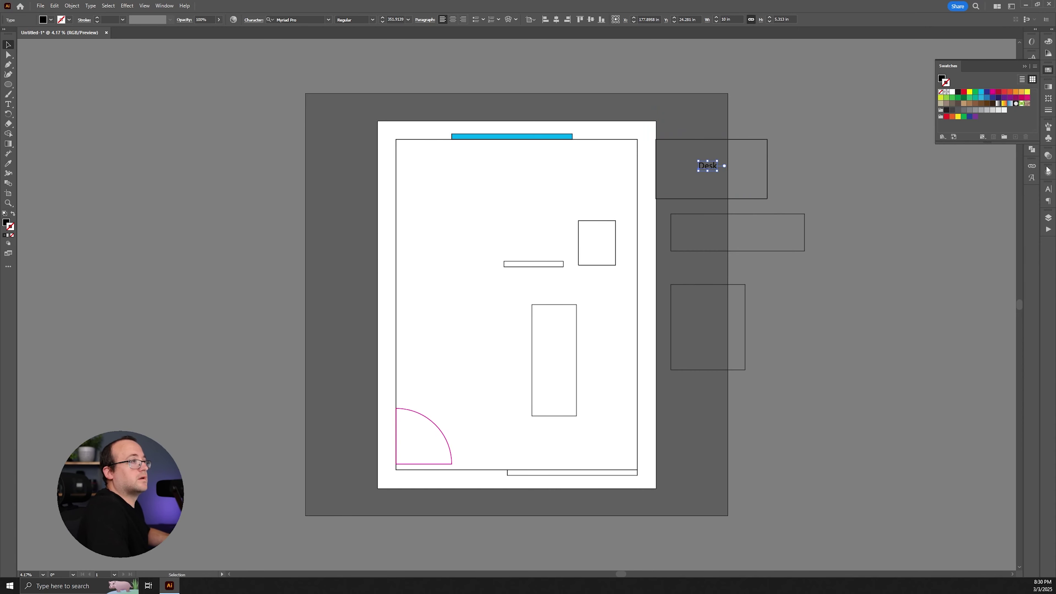
Set the Desk label's font to Poppins Medium in All Caps.
left_click(1048, 189)
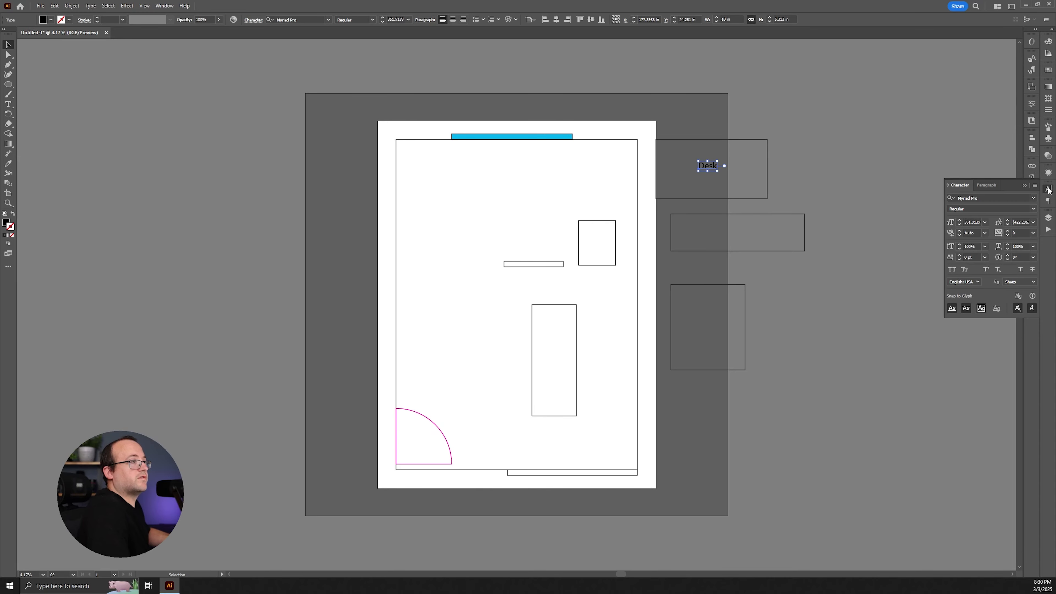
left_click(1034, 197)
type("pop")
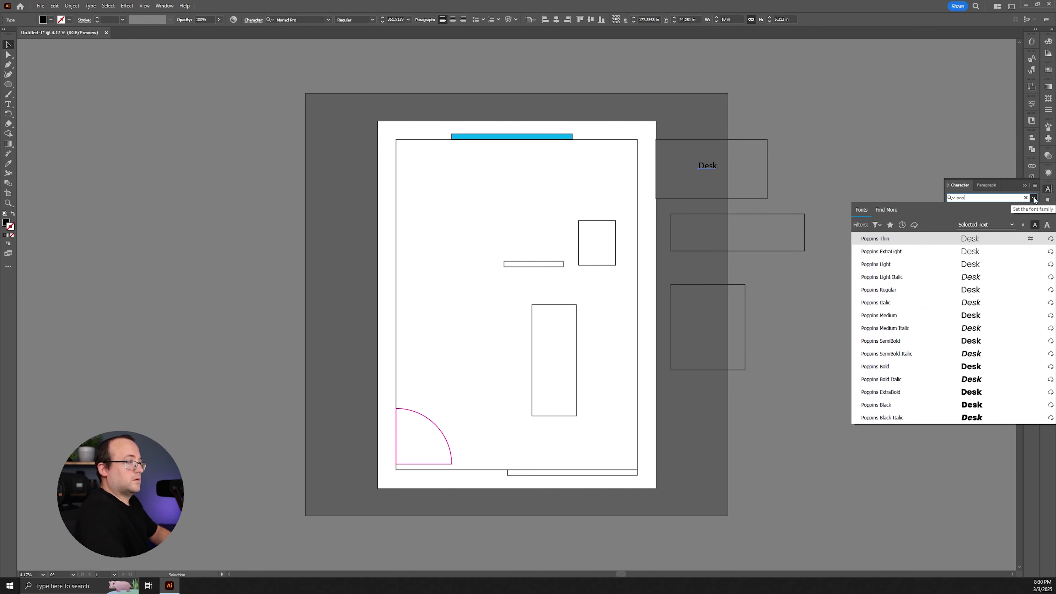
key("Down")
key("Down")
key("Down")
key("Down")
key("Down")
key("Down")
key("Return")
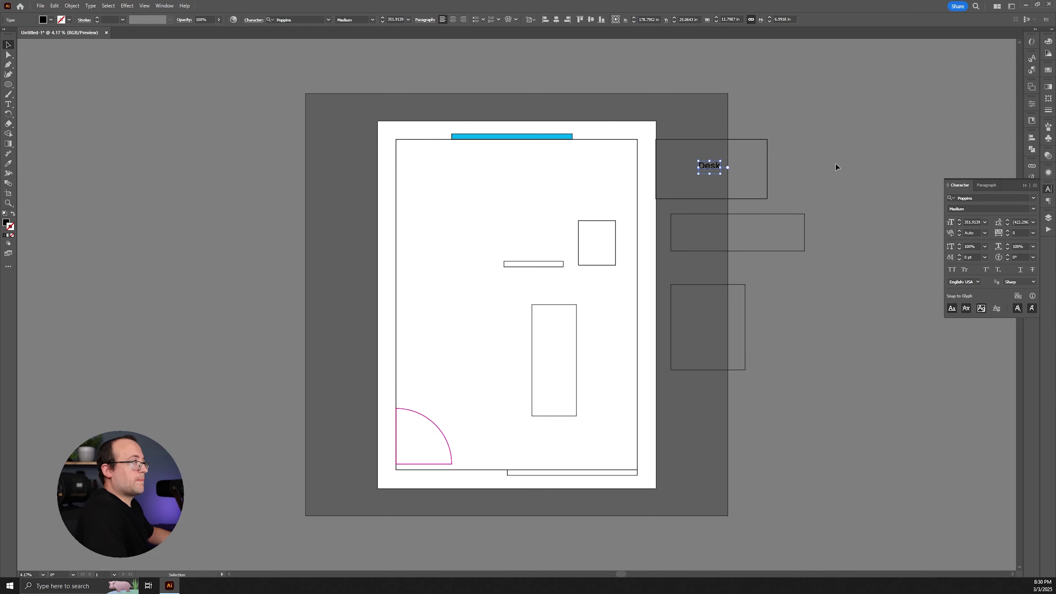
left_click(1035, 185)
left_click(936, 246)
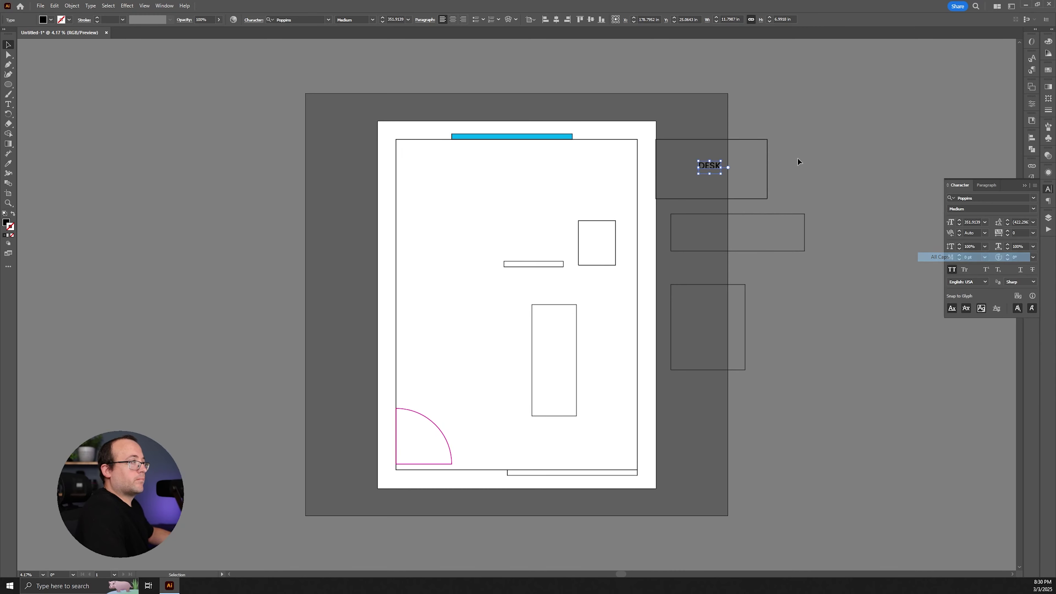
left_click(799, 163)
Copy the DESK label into the long rectangle below it and change the copy's text to "BACK DESK".
left_click_drag(723, 167, 747, 237)
left_click(908, 146)
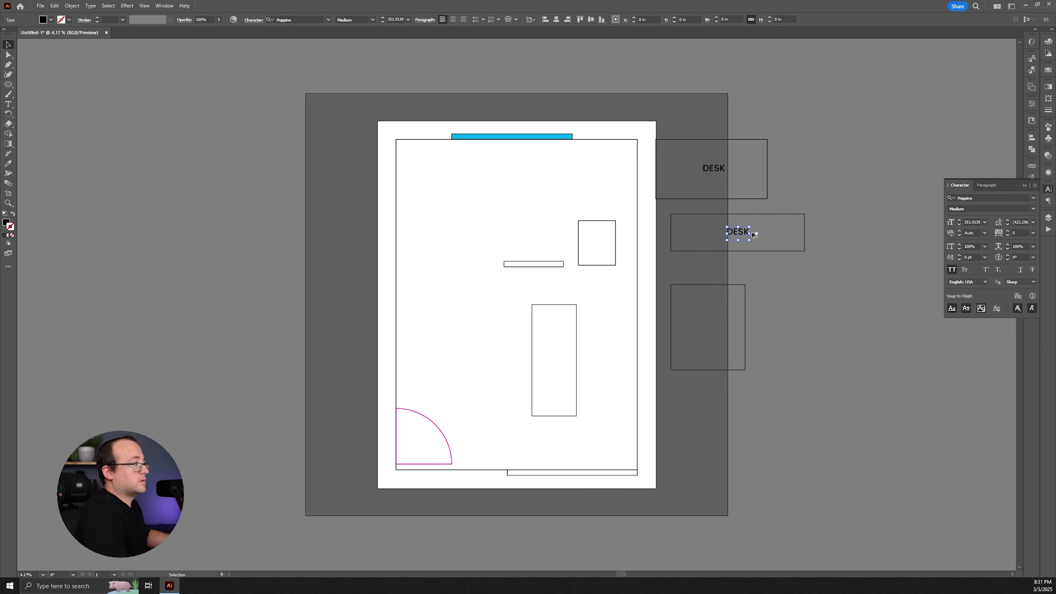
double_click(741, 234)
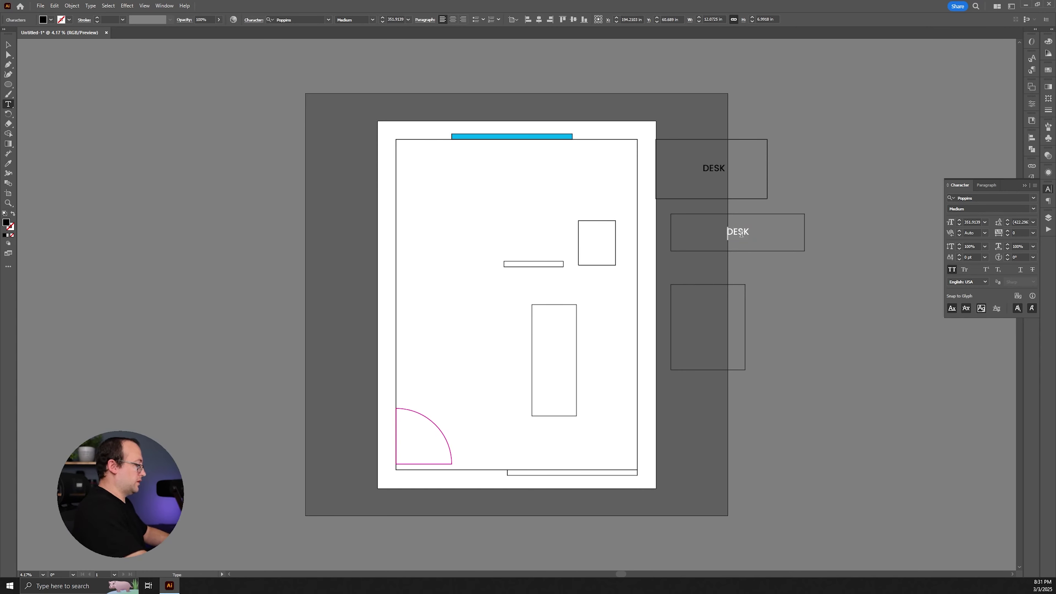
type("BACK")
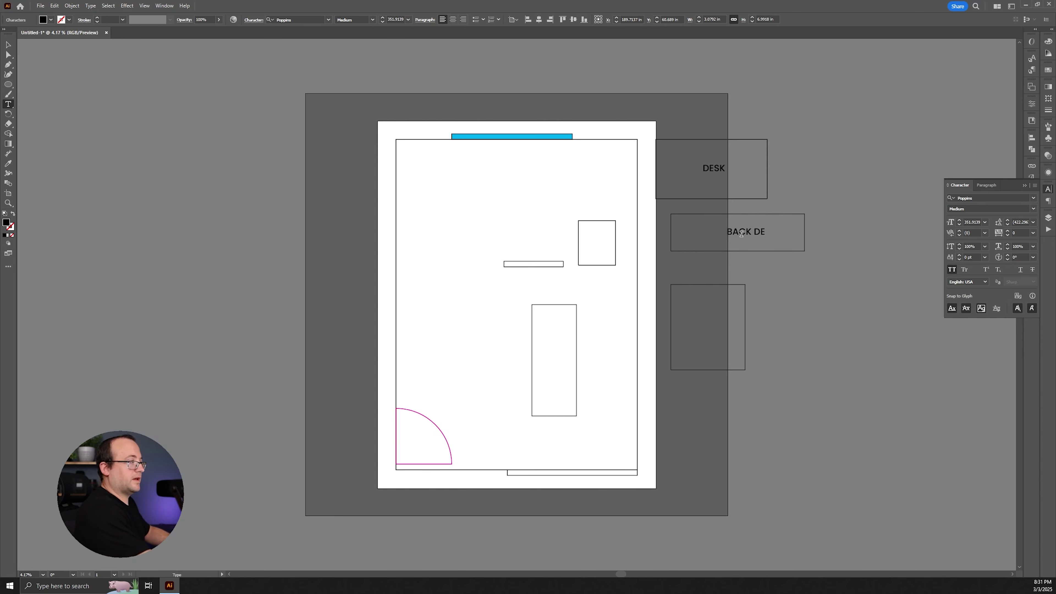
type(" DESK")
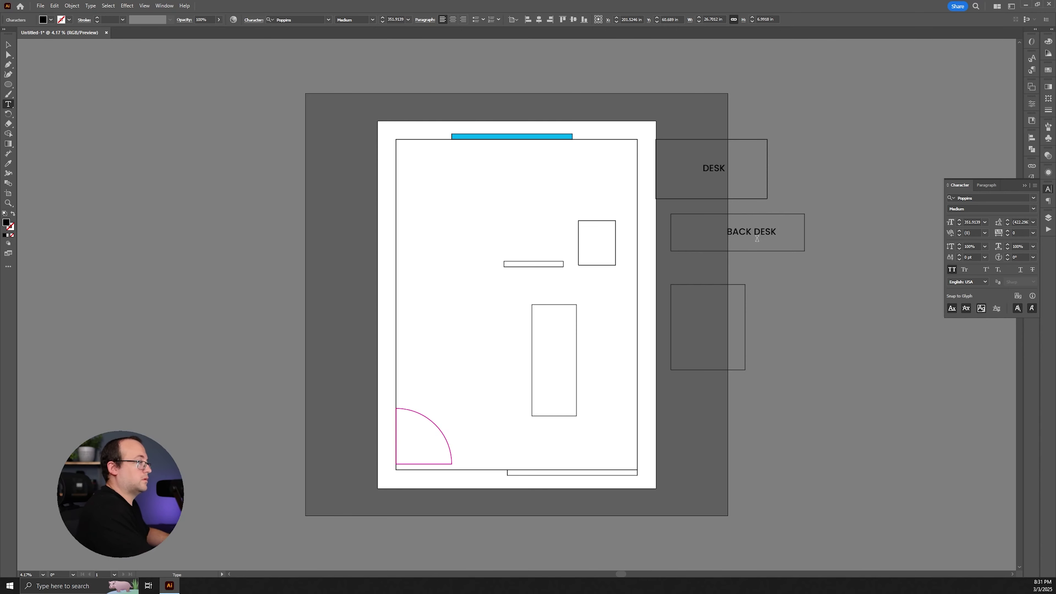
key("Escape")
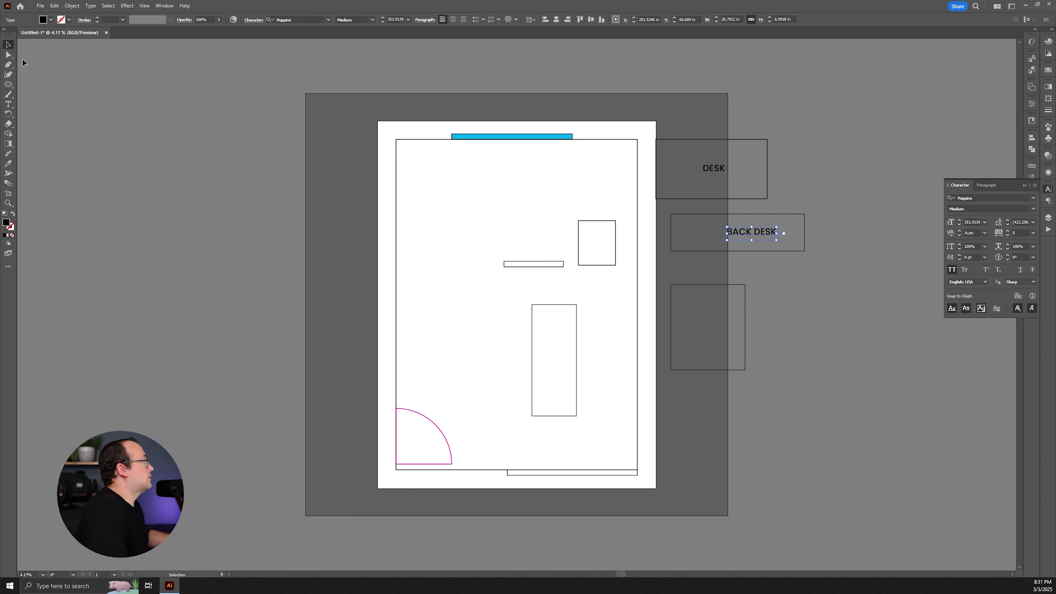
left_click(684, 225)
Copy the BACK DESK label into the lowest rectangle outside the room and change the copy's text to "CHAIR".
left_click_drag(757, 236, 713, 330)
triple_click(714, 326)
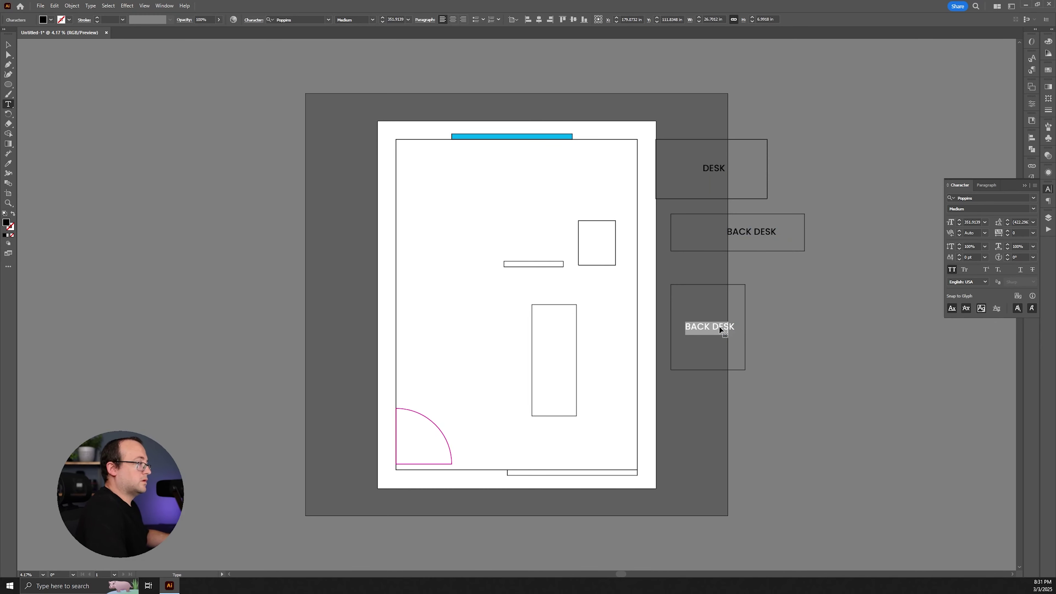
type("CHA")
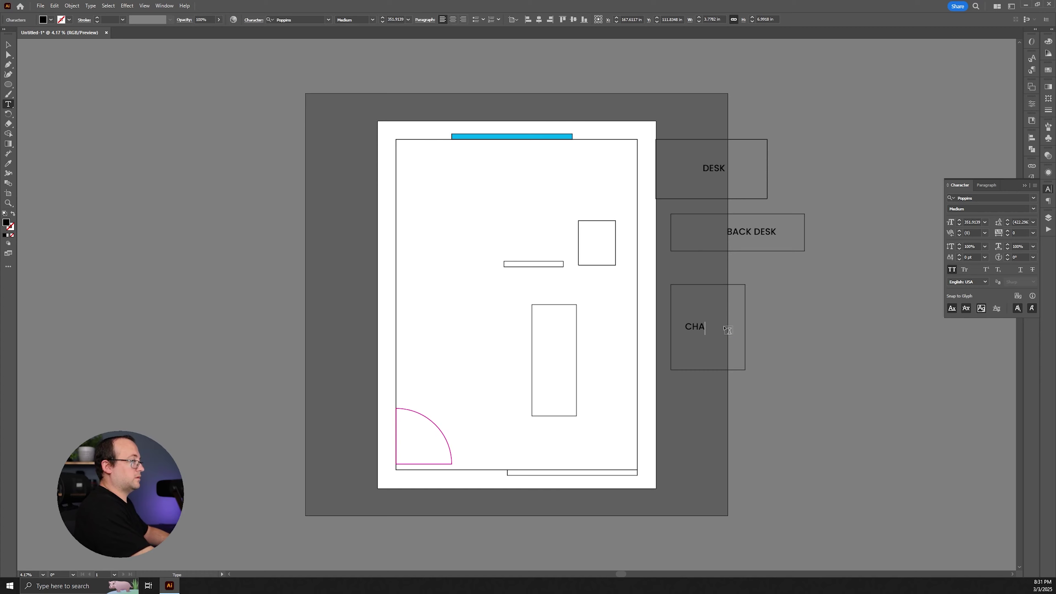
type("IR")
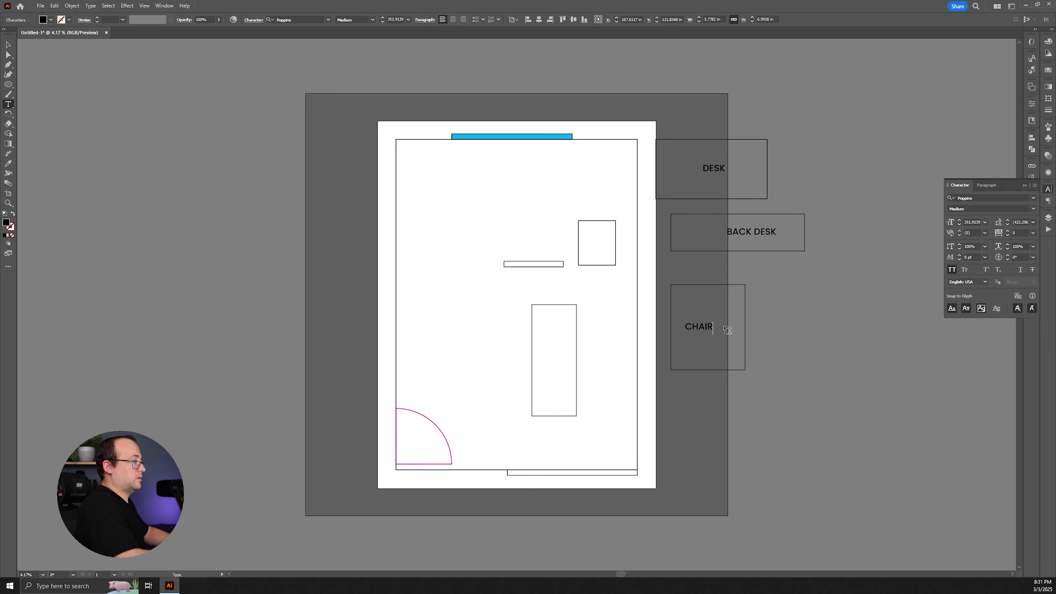
left_click(8, 44)
left_click(149, 195)
Copy the CHAIR label into the upright 24 × 60 in rectangle and change the copy's text to "PHOTO BOOTH" on two lines.
left_click_drag(704, 333, 559, 365)
double_click(559, 361)
double_click(559, 361)
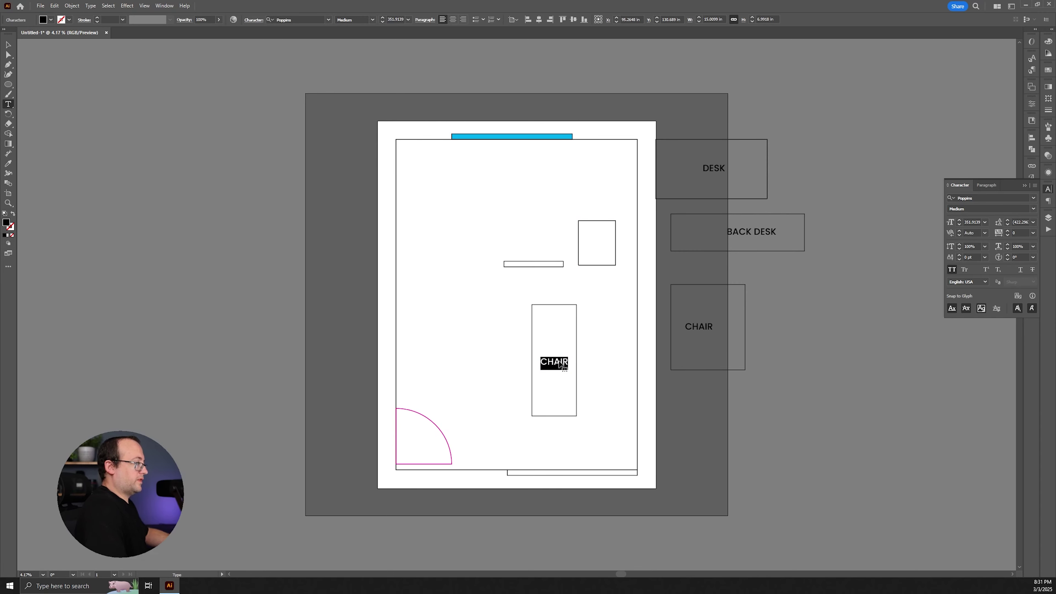
type("PHOTO ")
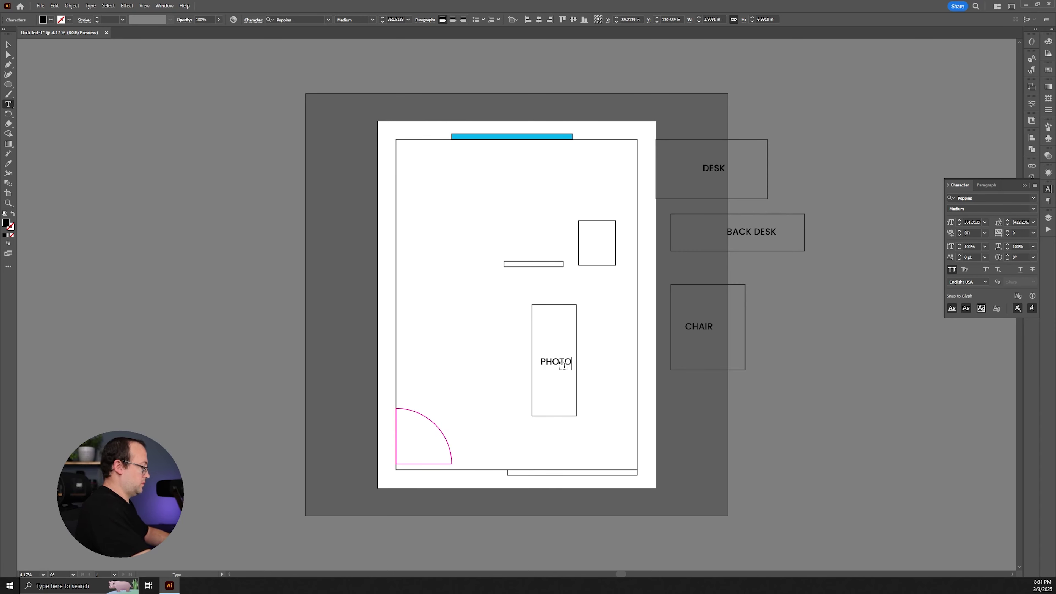
type("BOOTH")
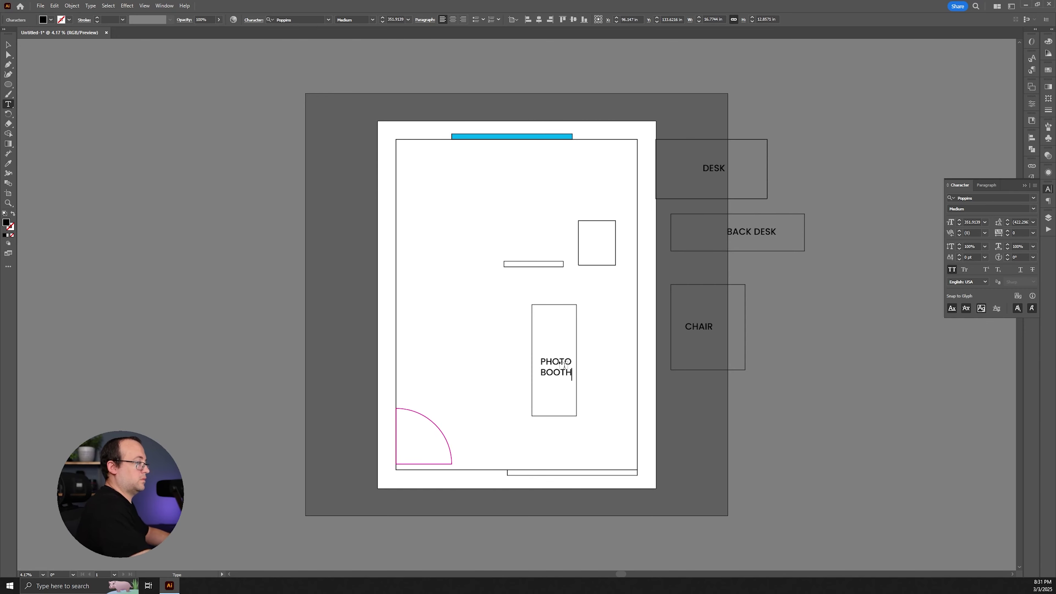
left_click(8, 45)
left_click(196, 293)
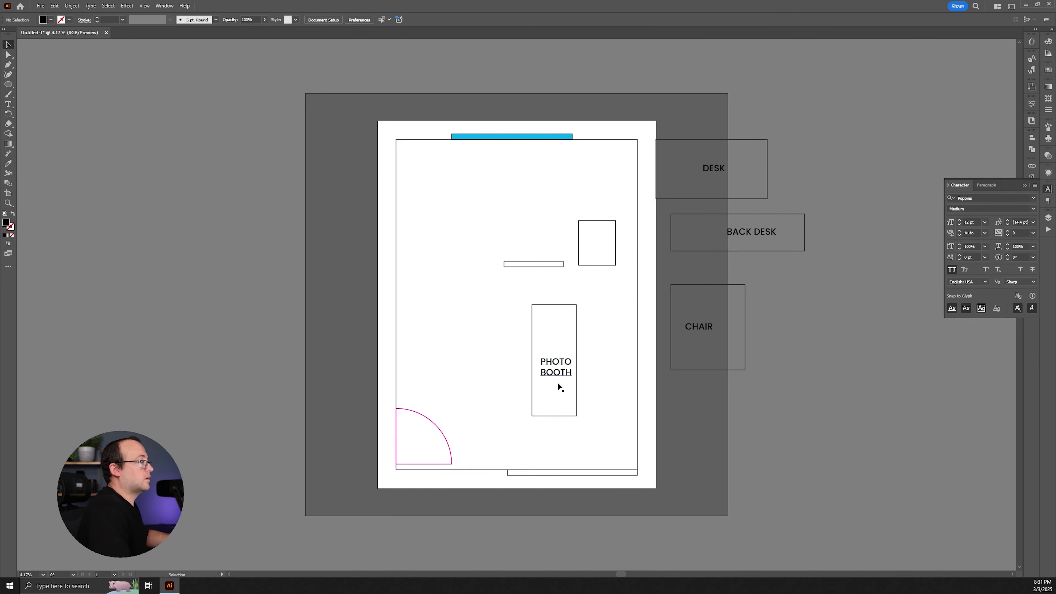
Place a copy of the PHOTO BOOTH label above the thin horizontal rectangle reading "TV", and centre the CHAIR label in its rectangle.
left_click_drag(560, 379, 539, 252)
key("t")
left_click(539, 253)
key("ctrl+a")
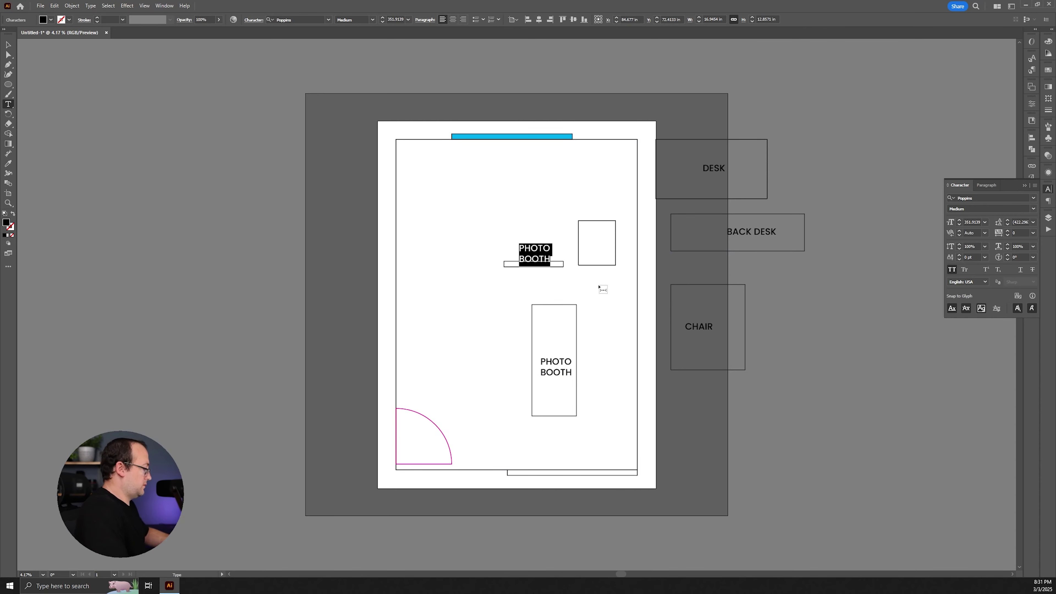
type("TV")
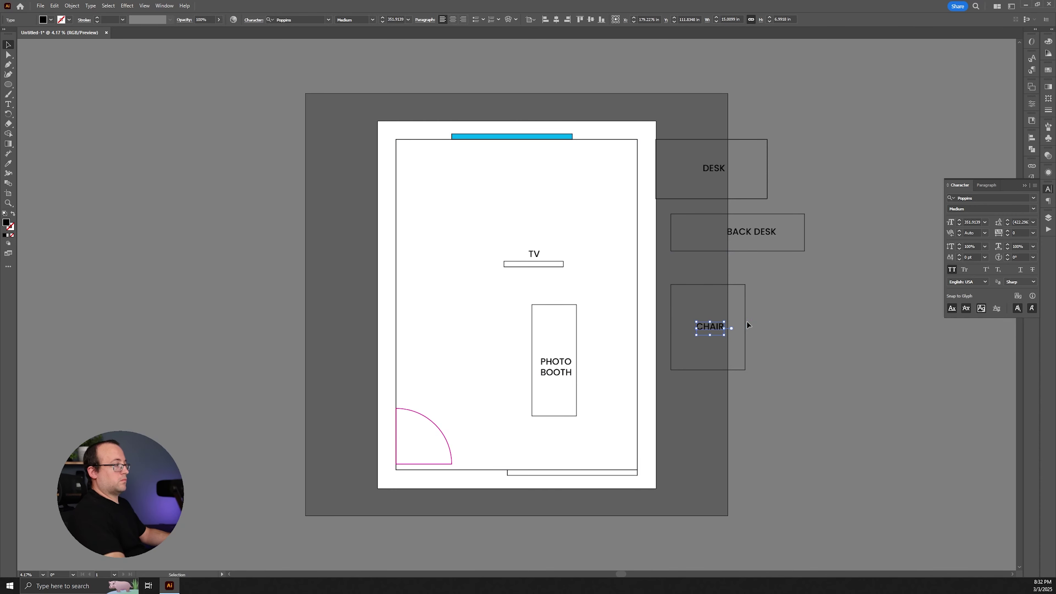
left_click(745, 322)
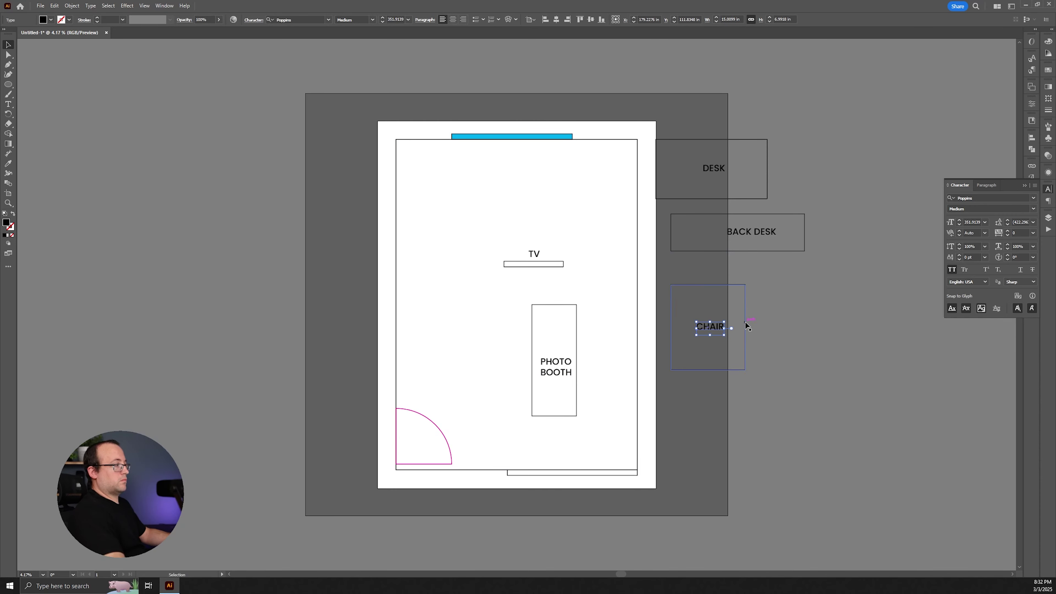
left_click(797, 305)
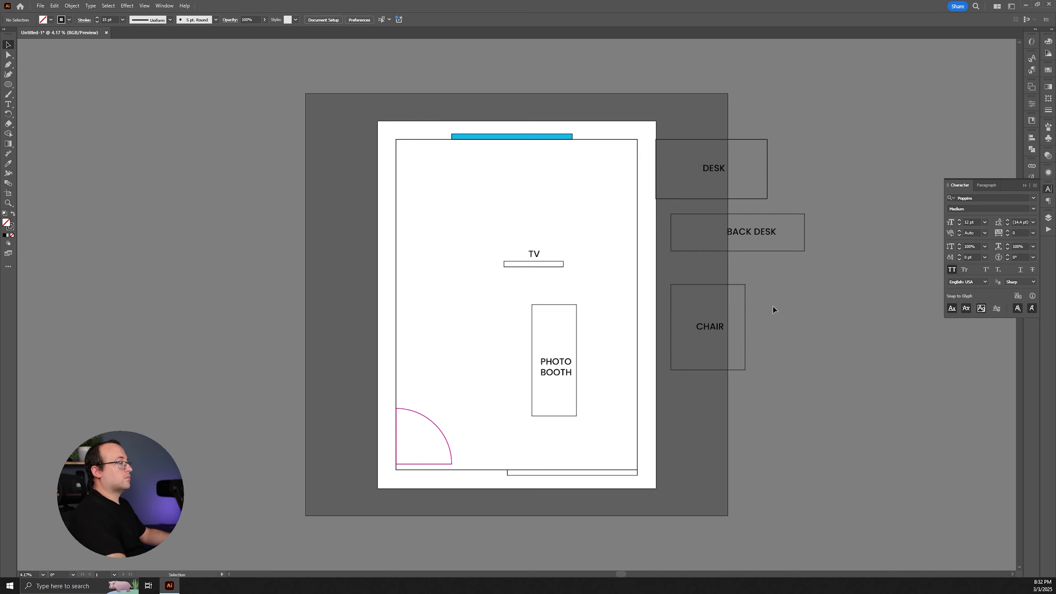
Set the font size of all five text labels to 280 pt.
left_click(565, 370)
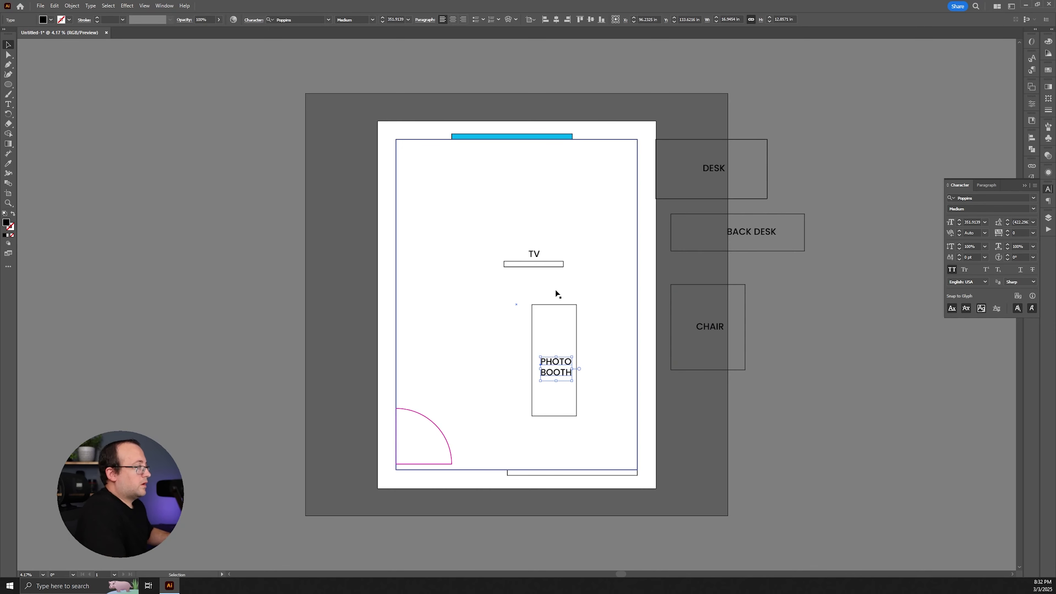
left_click(535, 255, "shift")
left_click(713, 326, "shift")
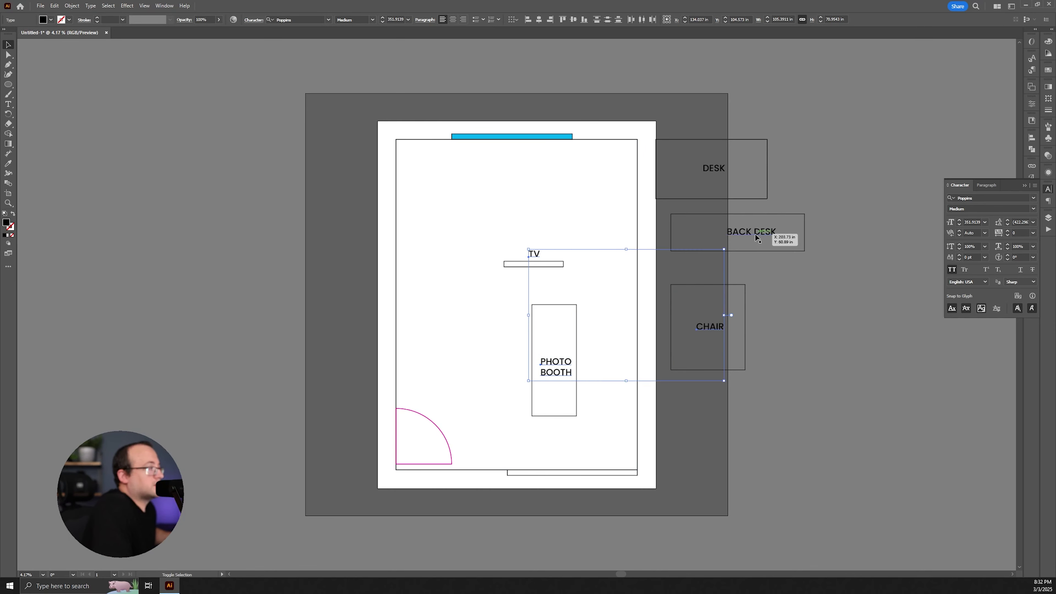
left_click(755, 233, "shift")
left_click(719, 169, "shift")
left_click(966, 221)
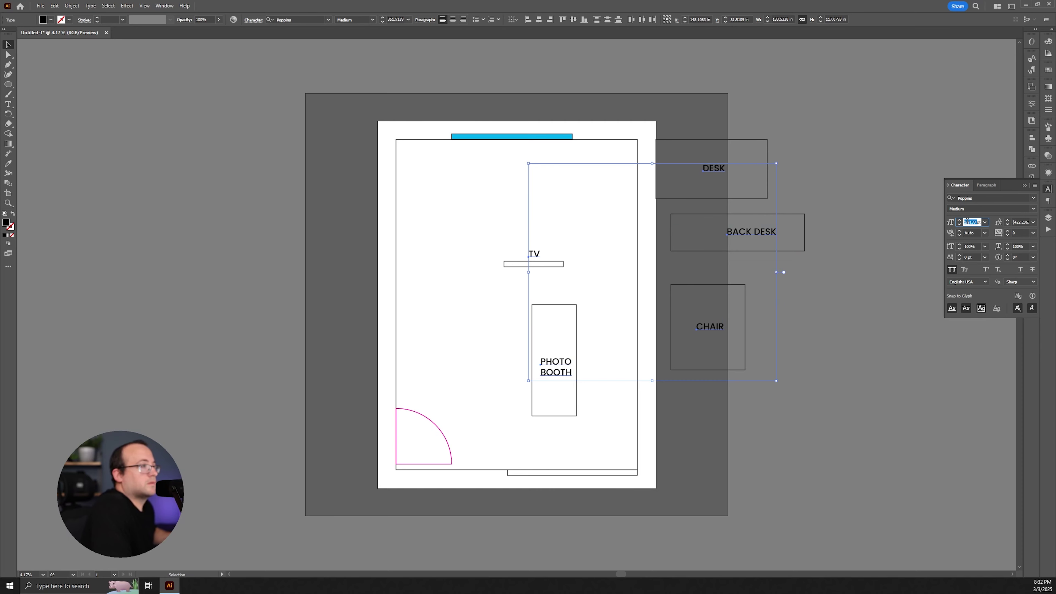
type("300")
key("Return")
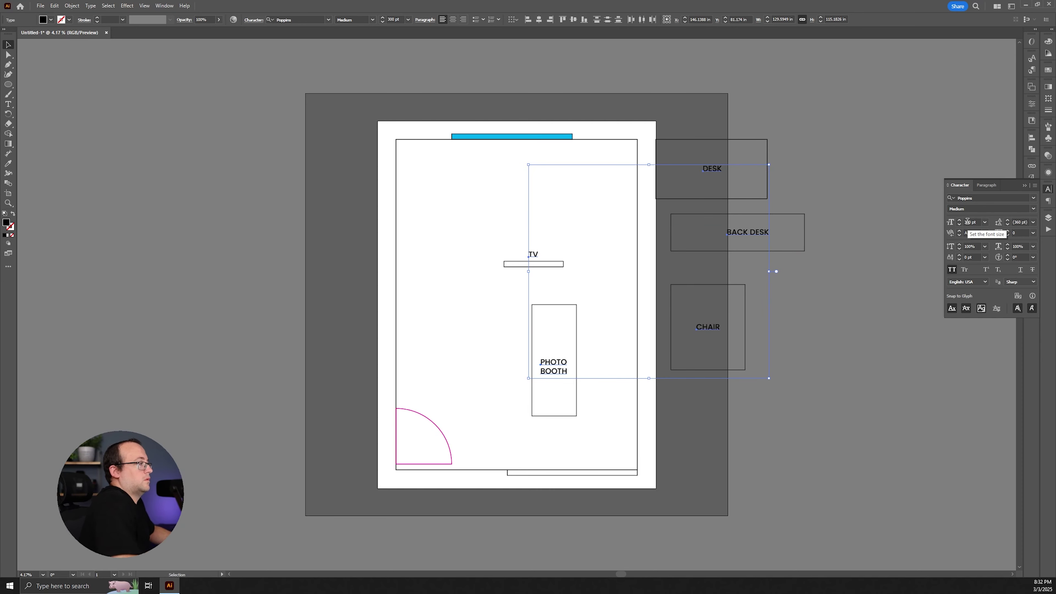
type("280")
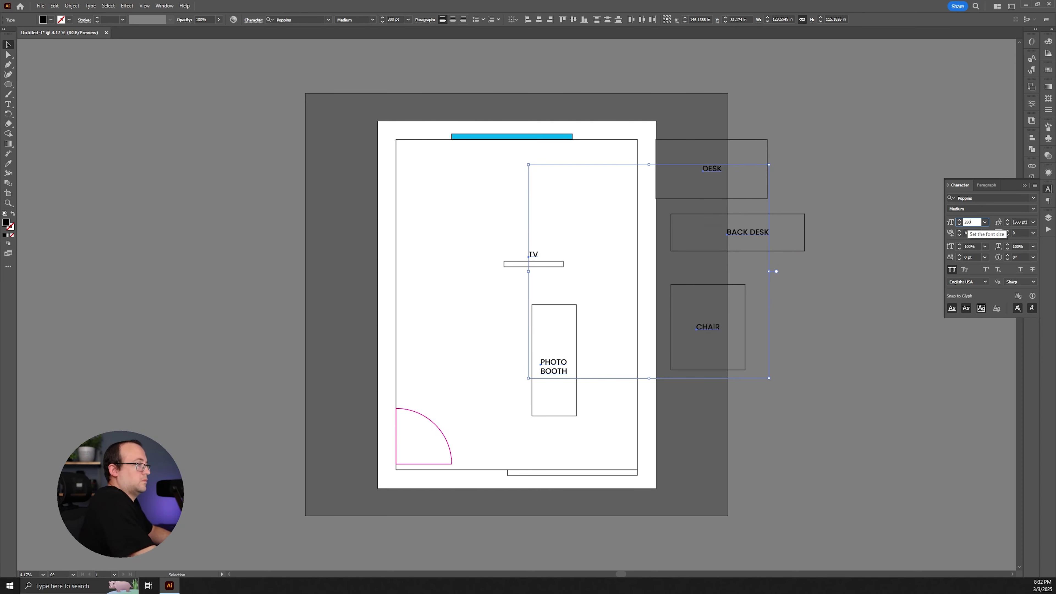
key("Return")
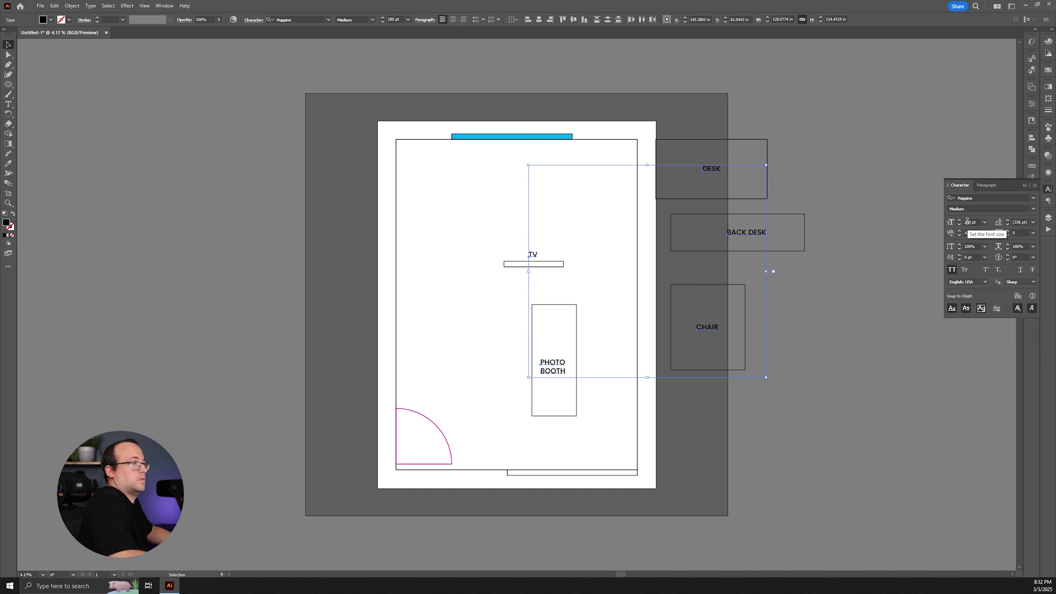
Change the font style of all five labels to Poppins Regular.
left_click(1035, 210)
left_click(997, 256)
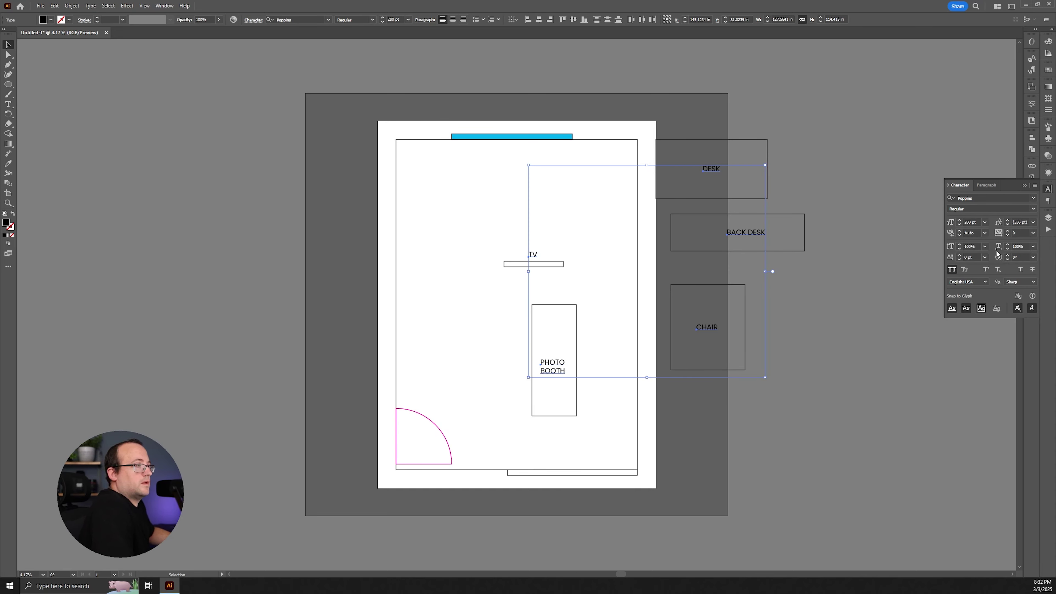
left_click(782, 329)
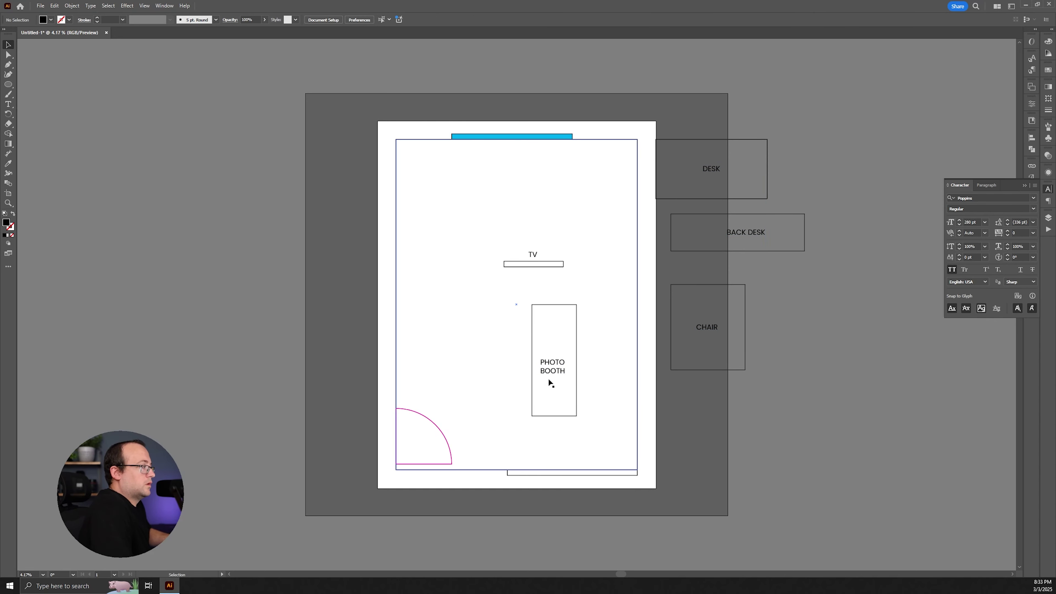
Centre the BACK DESK and DESK labels inside their rectangles.
left_click(559, 369)
left_click(718, 334)
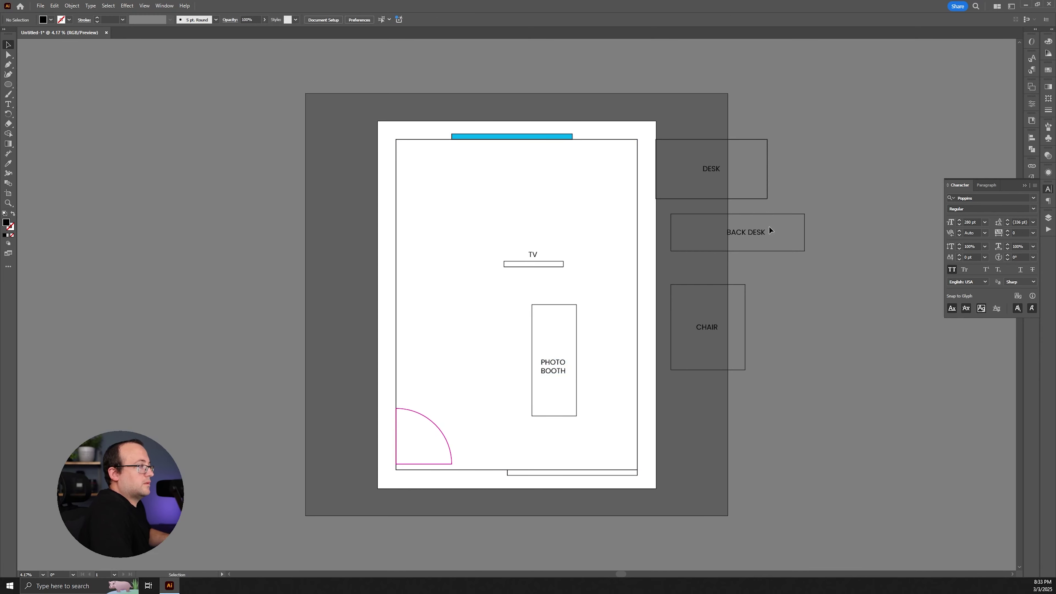
left_click_drag(769, 229, 751, 234)
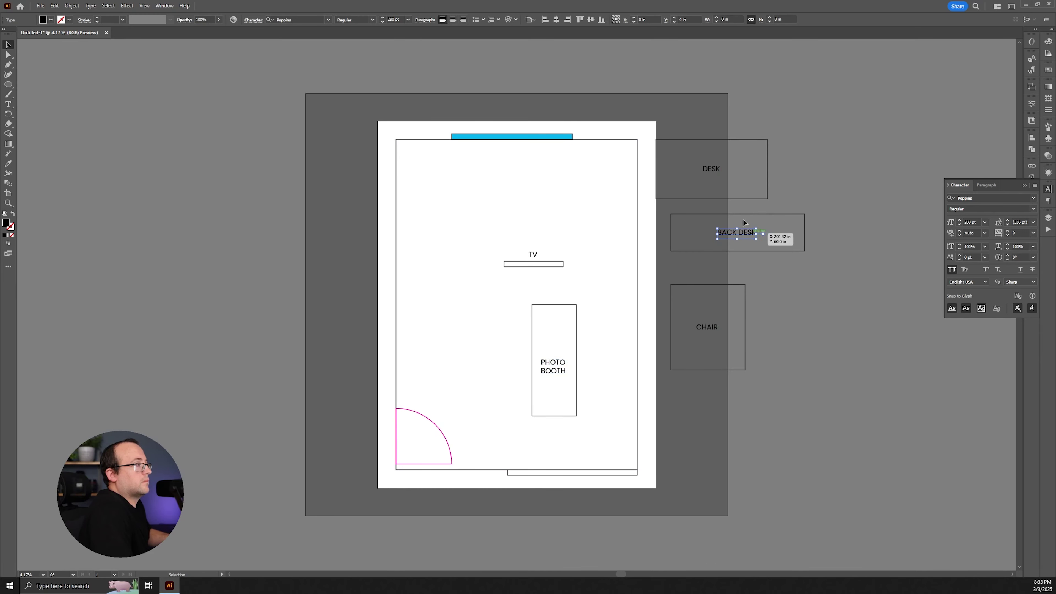
left_click_drag(717, 169, 723, 169)
left_click_drag(743, 232, 746, 232)
left_click(818, 306)
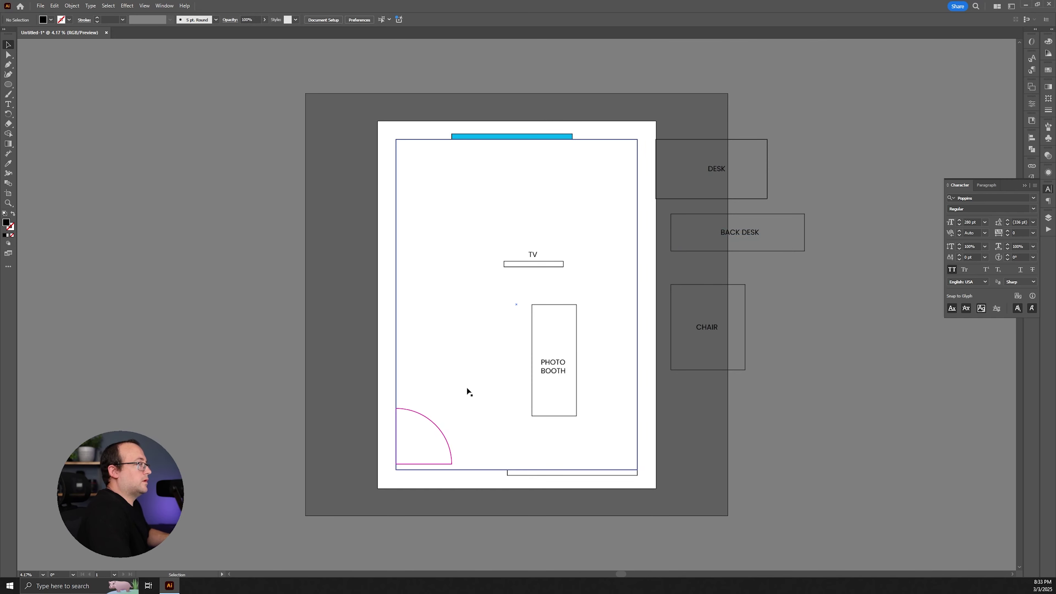
Lock the room's outline rectangle and move the TV and PHOTO BOOTH shapes with their labels outside the artboard.
left_click(467, 418)
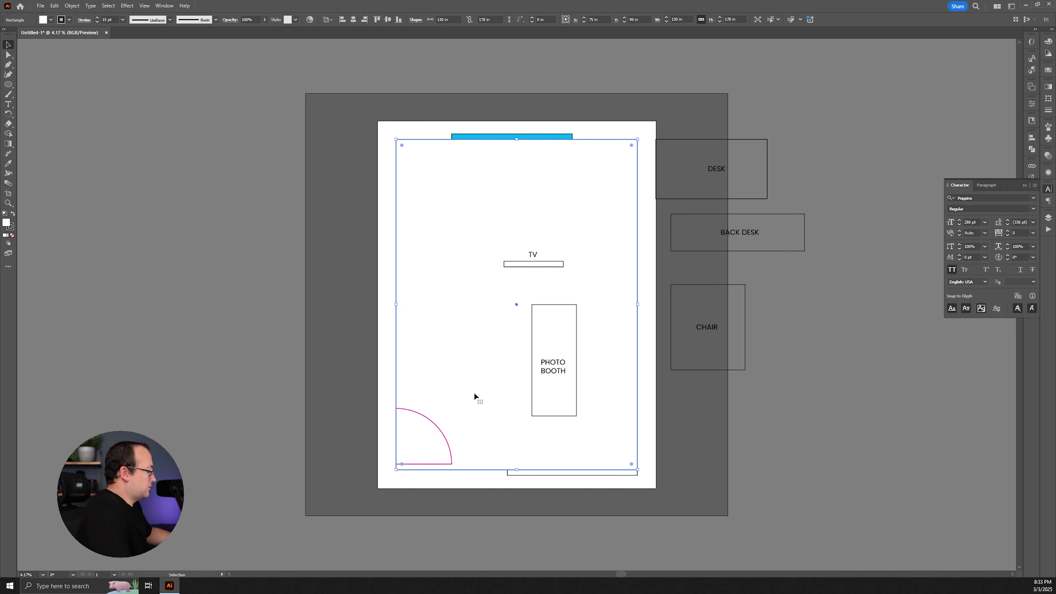
key("ctrl+shift+a")
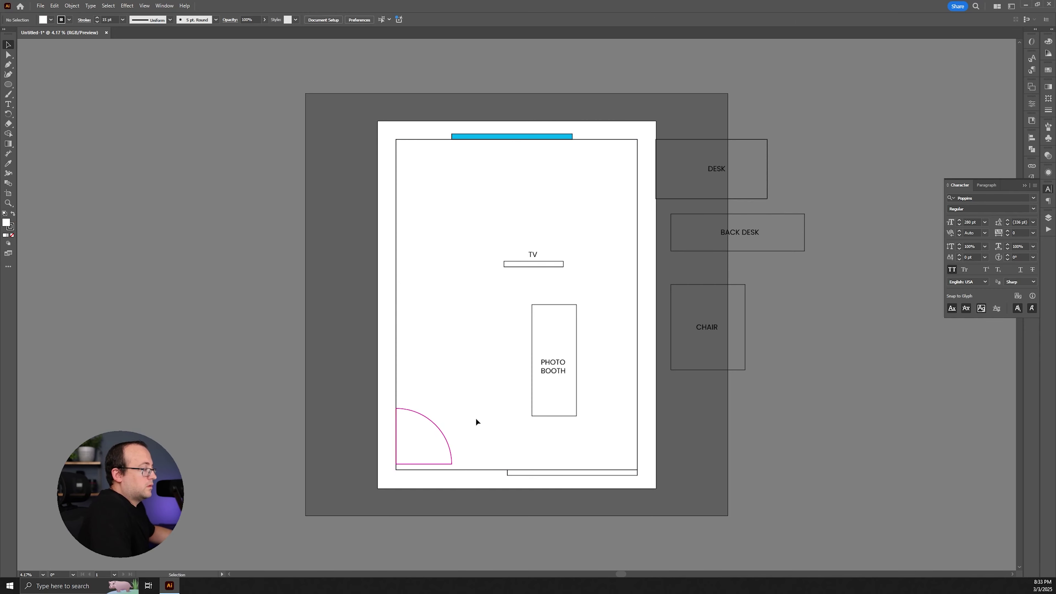
left_click_drag(554, 228, 555, 229)
left_click_drag(511, 263, 703, 271)
left_click_drag(533, 386, 533, 387)
left_click_drag(555, 365, 789, 391)
Move the BACK DESK rectangle and label into the room's upper-right corner, flush with both walls.
left_click_drag(825, 223, 584, 162)
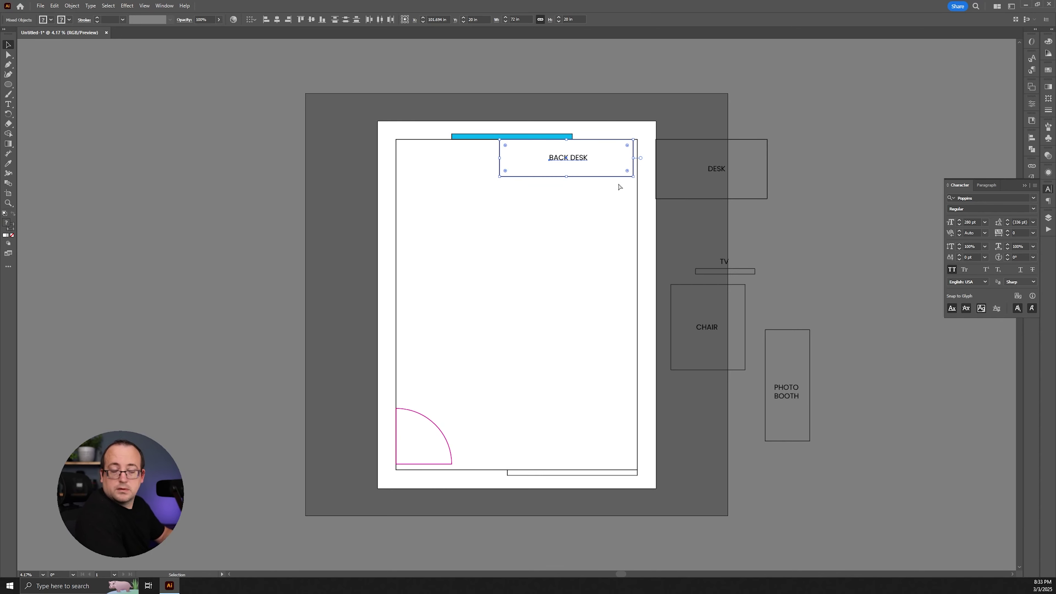
key("ctrl+equal")
key("ctrl+equal")
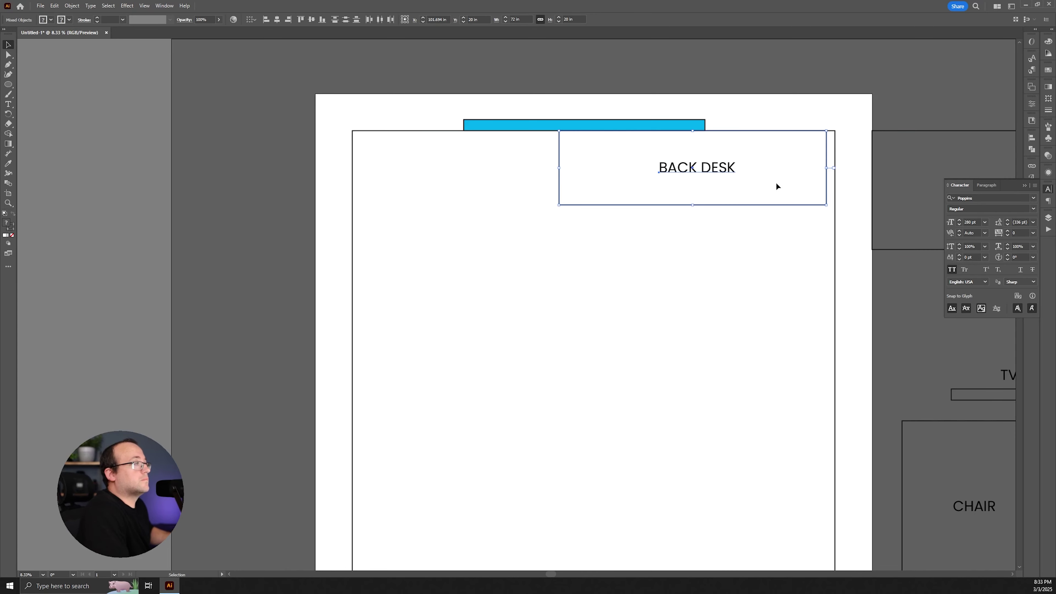
left_click_drag(714, 180, 735, 186)
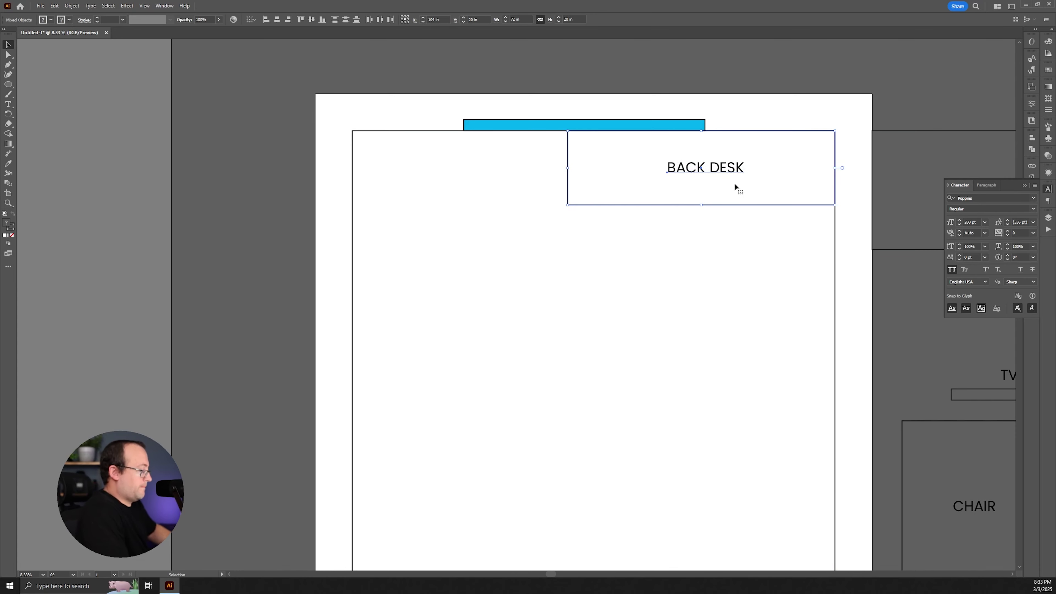
key("ctrl+minus")
key("ctrl+minus")
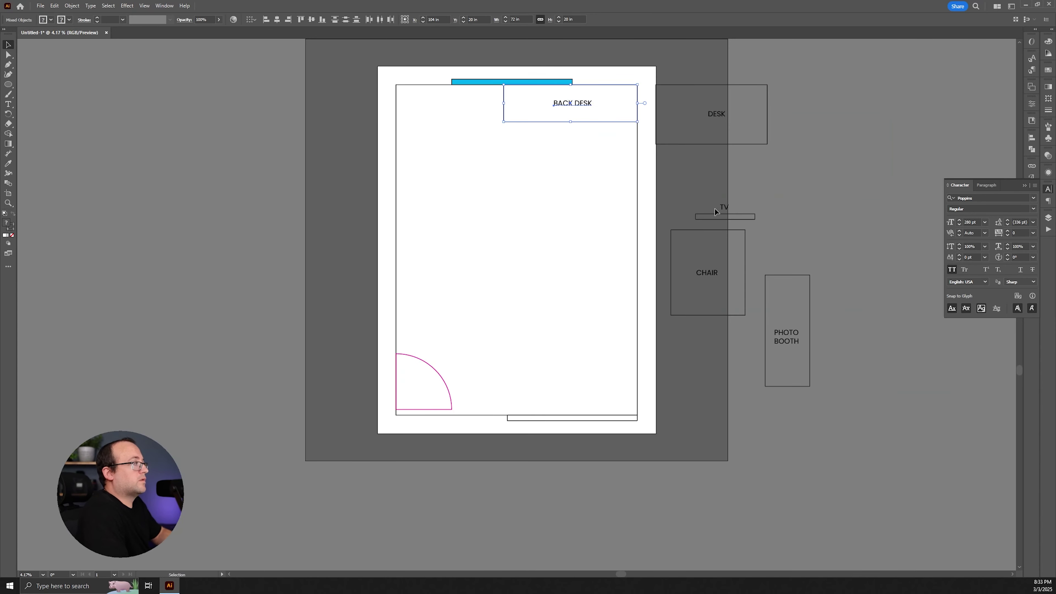
Move the DESK rectangle and label against the room's right wall, below the BACK DESK.
left_click(698, 180)
left_click(730, 112)
left_click_drag(715, 122, 590, 213)
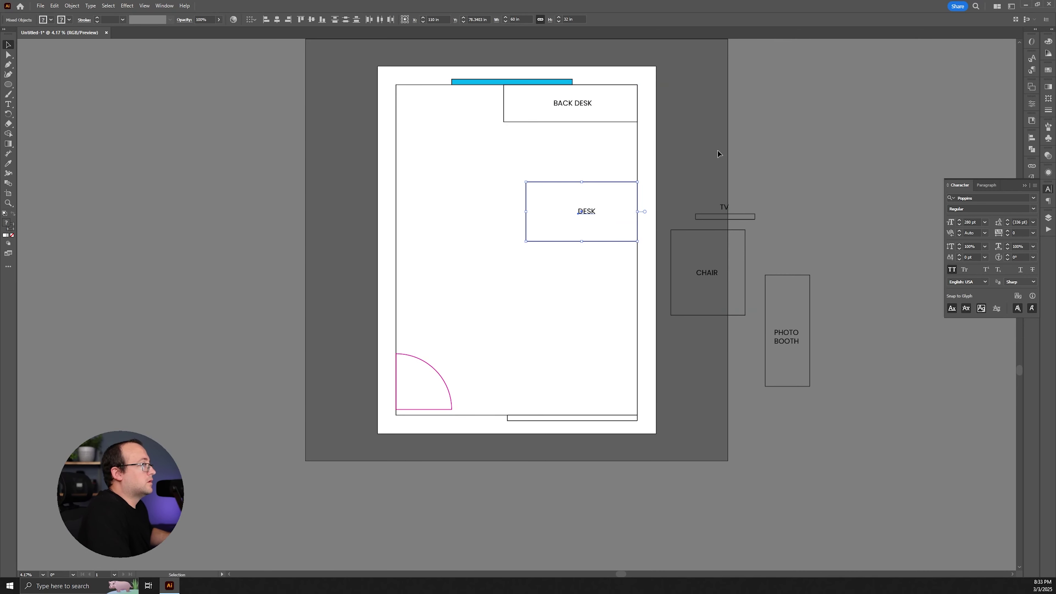
left_click(716, 149)
Draw a narrow spacer rectangle about 6 × 32 in spanning the gap between BACK DESK and DESK.
left_click_drag(8, 84, 34, 84)
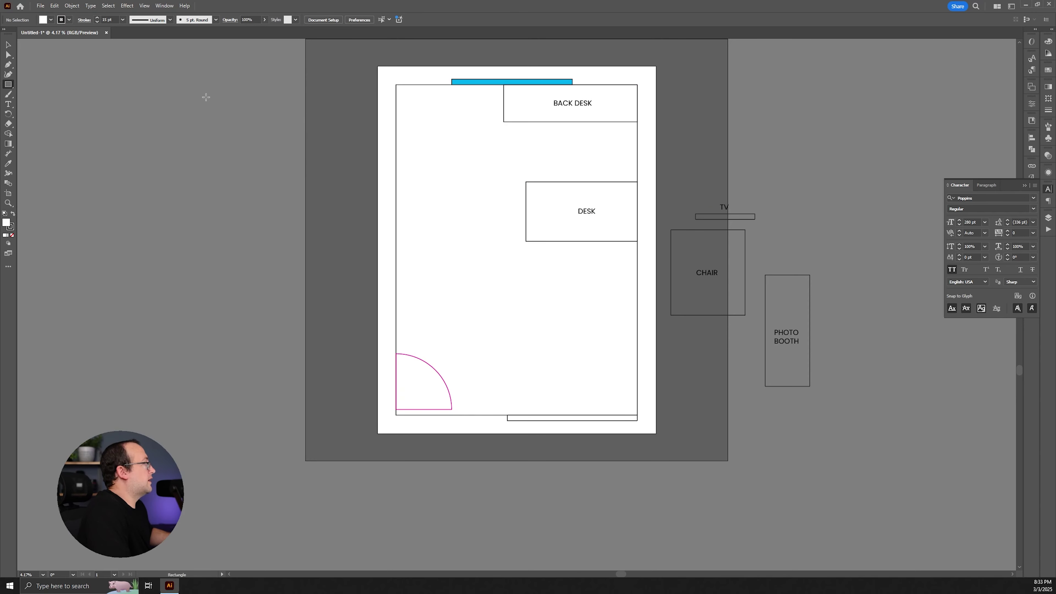
mouse_move(571, 122)
left_mouse_down()
mouse_move(582, 127)
mouse_move(581, 182)
left_mouse_up()
key("v")
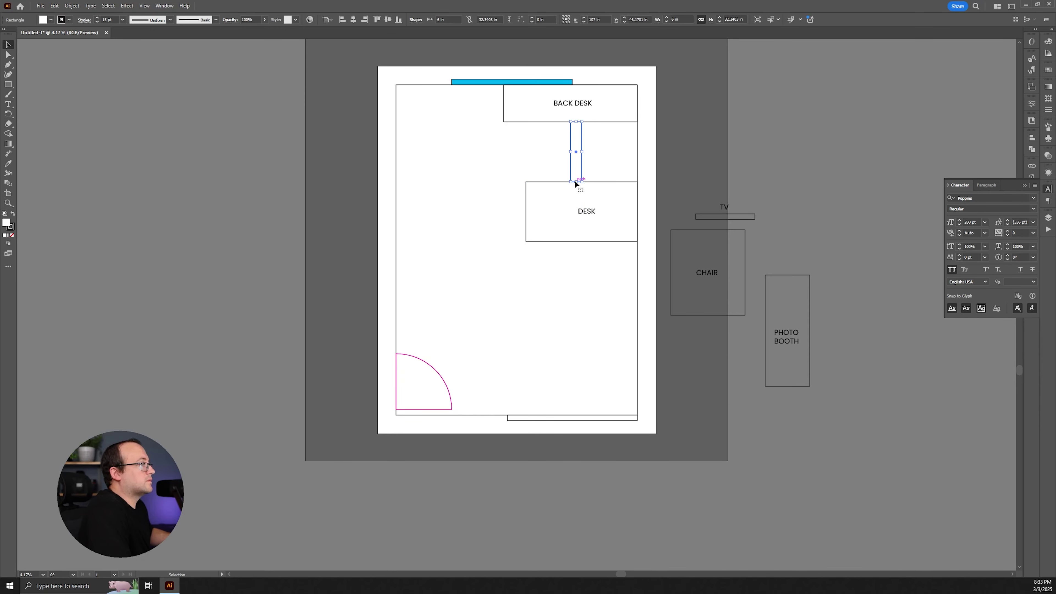
Widen the gap between the desks by lengthening the spacer and moving DESK down to its end, removing the spacer once placed.
left_click_drag(576, 184, 586, 199)
mouse_move(594, 246)
left_mouse_down()
mouse_move(595, 212)
mouse_move(593, 228)
left_mouse_up()
left_click_drag(592, 229, 592, 231)
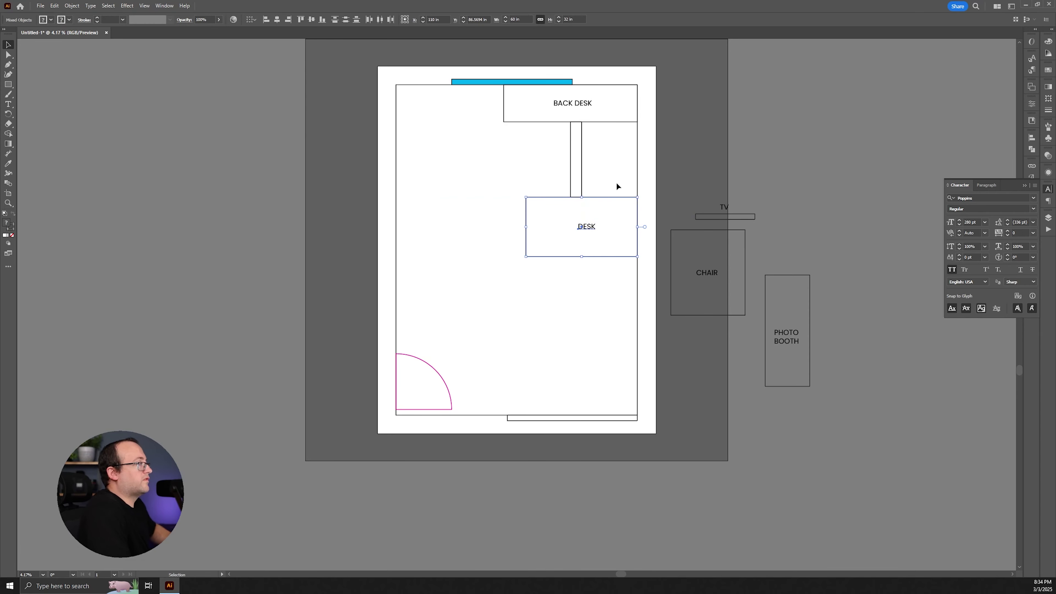
left_click_drag(616, 182, 513, 147)
key("Delete")
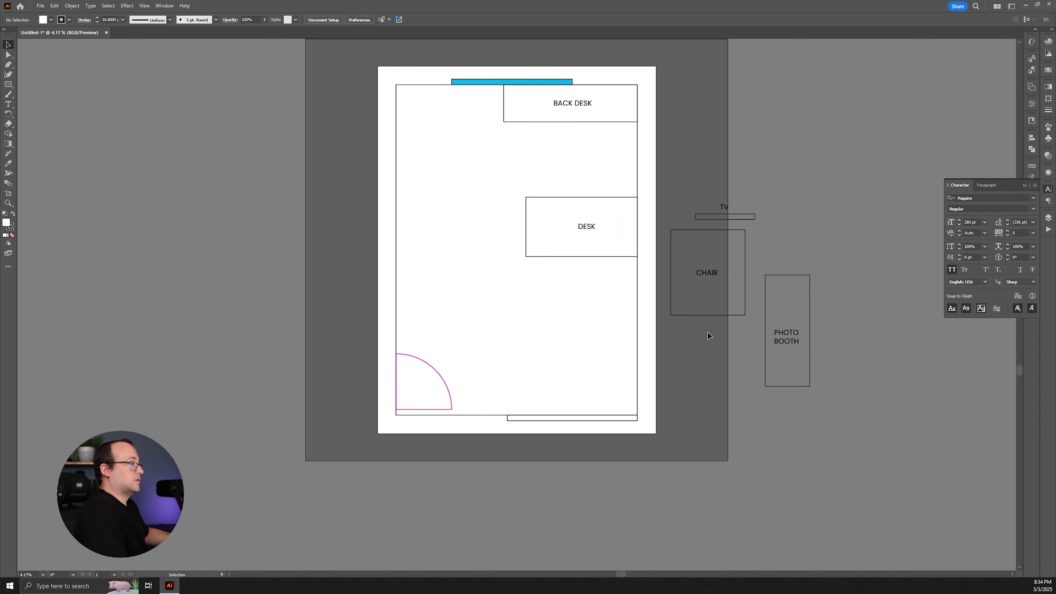
Move the CHAIR rectangle and label against the room's right wall, below the DESK.
left_click_drag(706, 275, 597, 326)
left_click(674, 317)
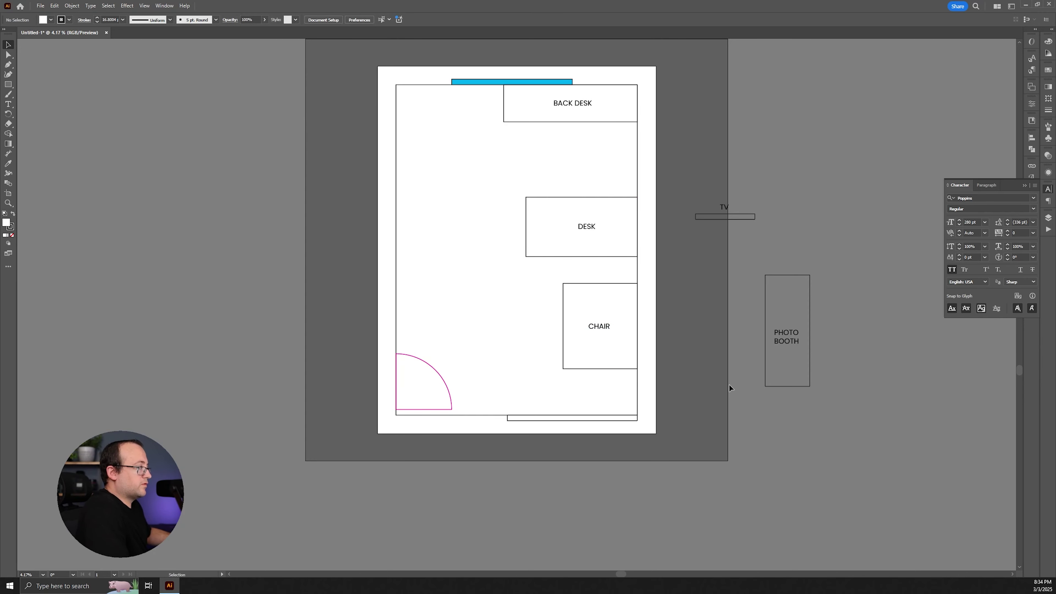
Copy the TV rectangle and label to the left wall above the door swing and rotate the copy 90° clockwise.
left_click_drag(710, 246, 447, 318)
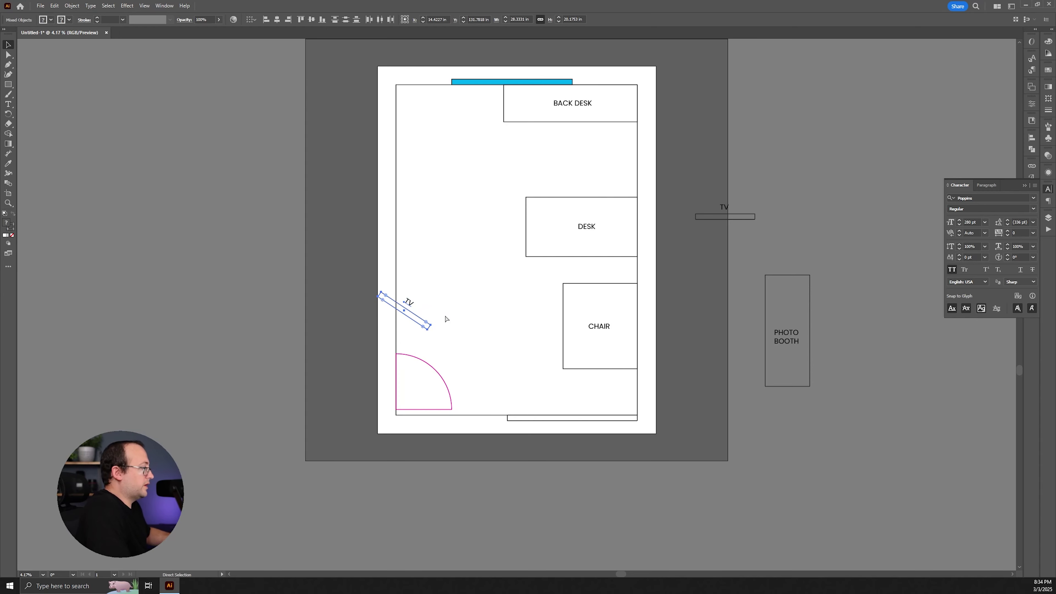
key("ctrl+z")
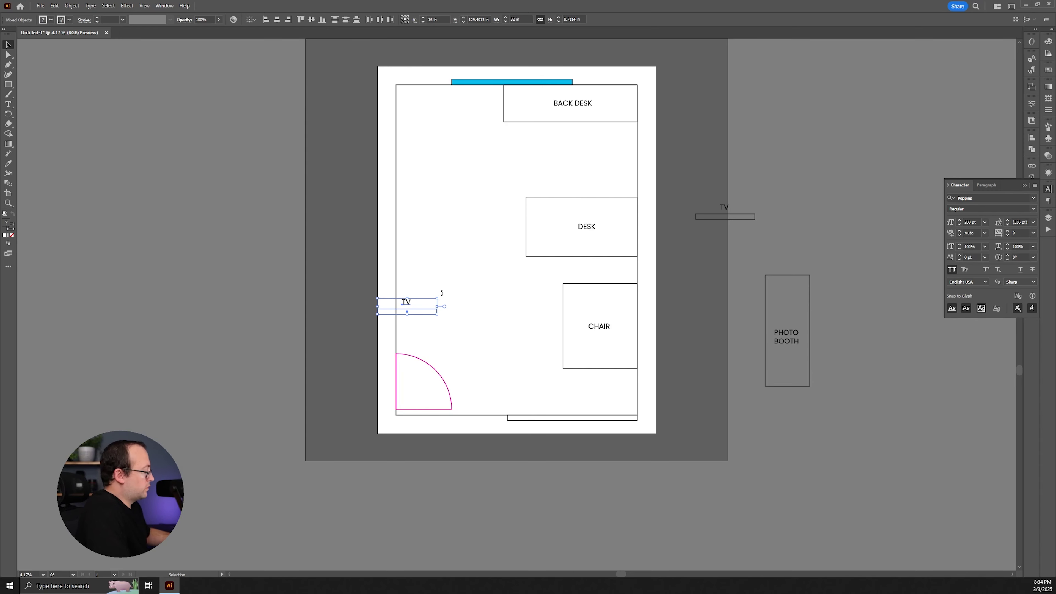
key("r")
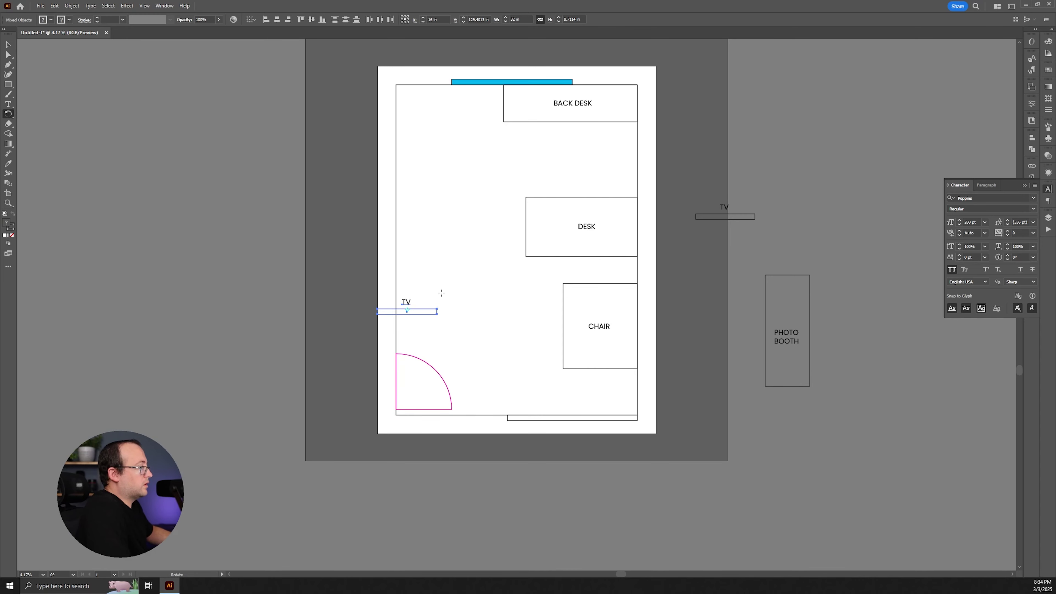
left_click_drag(441, 293, 436, 339)
key("ctrl+z")
left_click_drag(453, 271, 417, 341)
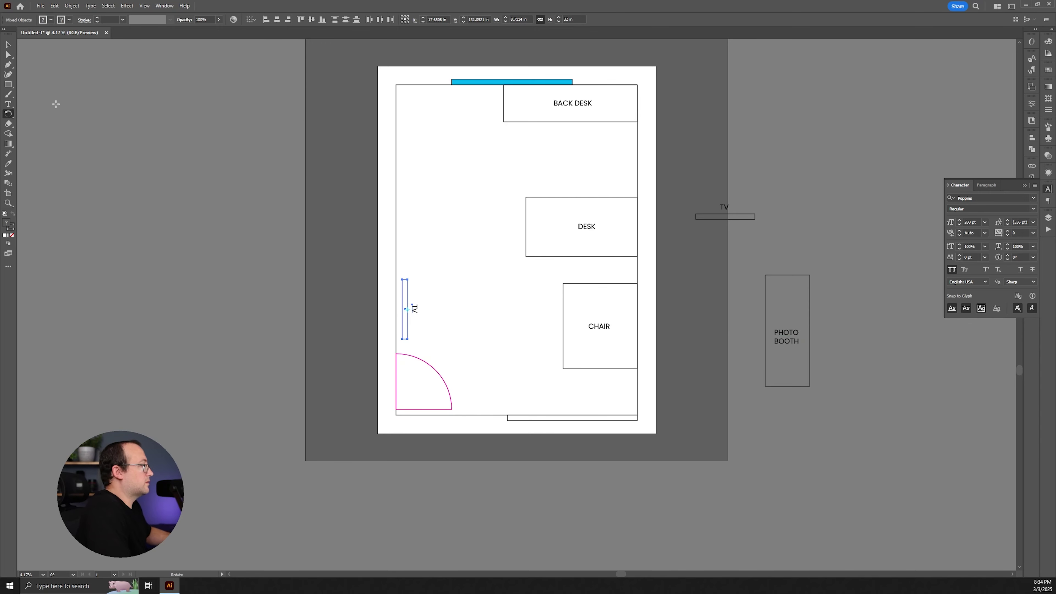
left_click(8, 44)
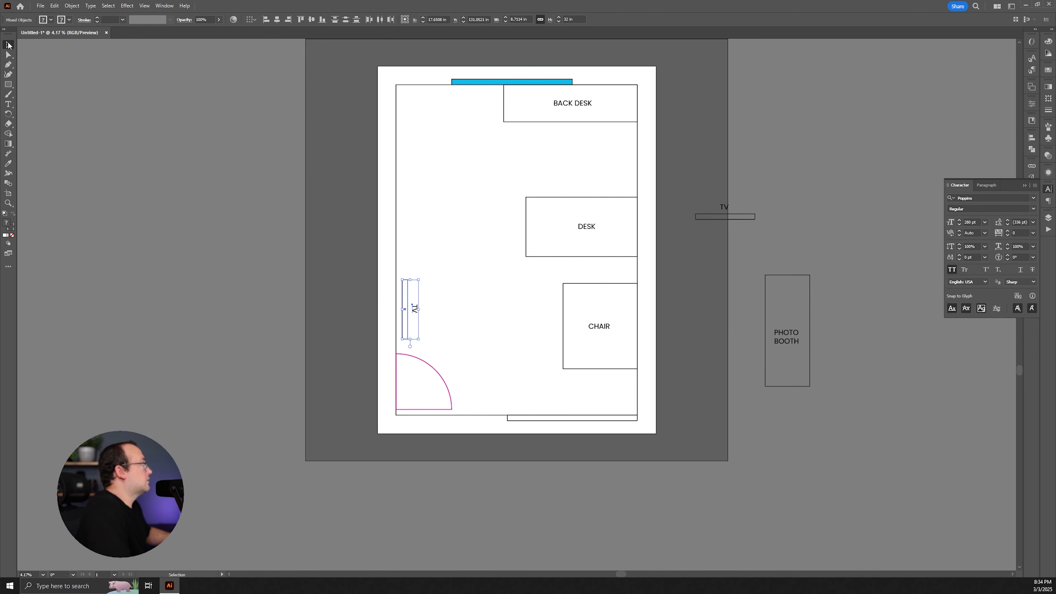
Rotate the copied TV label back to horizontal beside its upright rectangle.
left_click(462, 327)
left_click(415, 309)
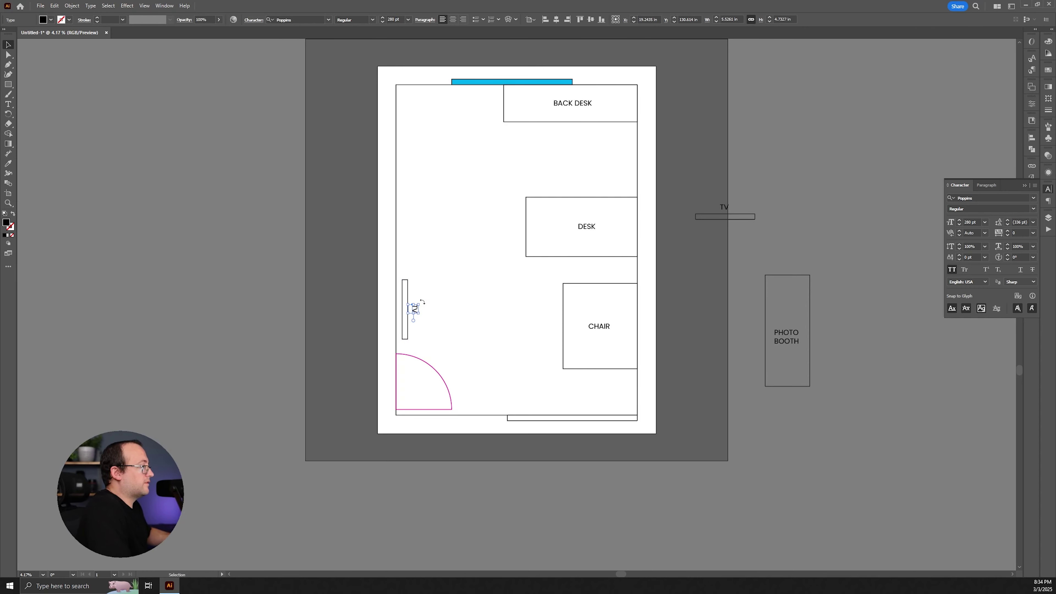
left_click_drag(420, 303, 402, 278)
left_click(367, 319)
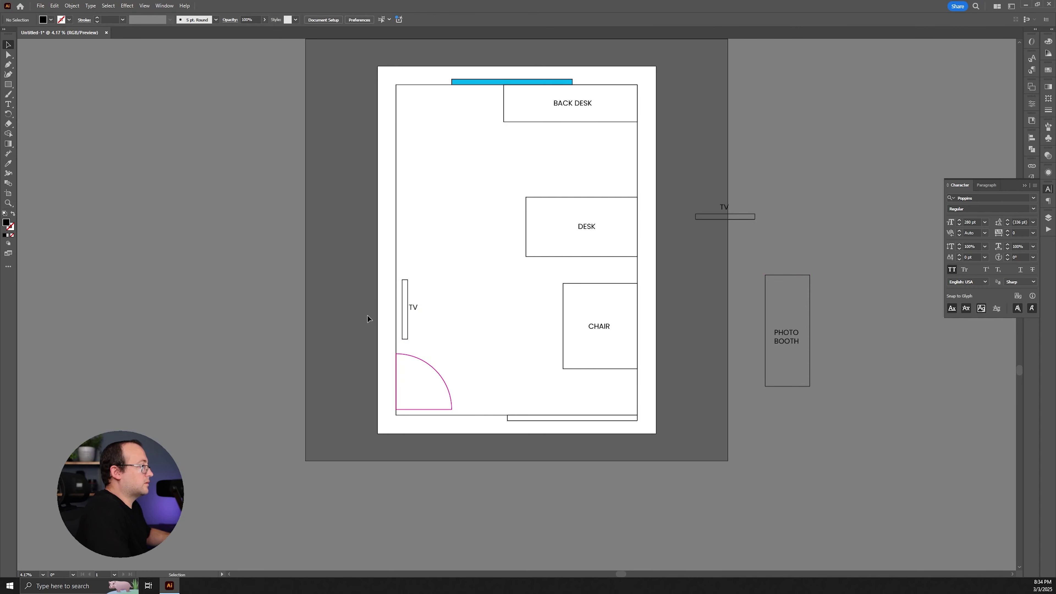
Move the upright TV rectangle flush against the inside of the left wall.
left_click_drag(409, 327, 400, 325)
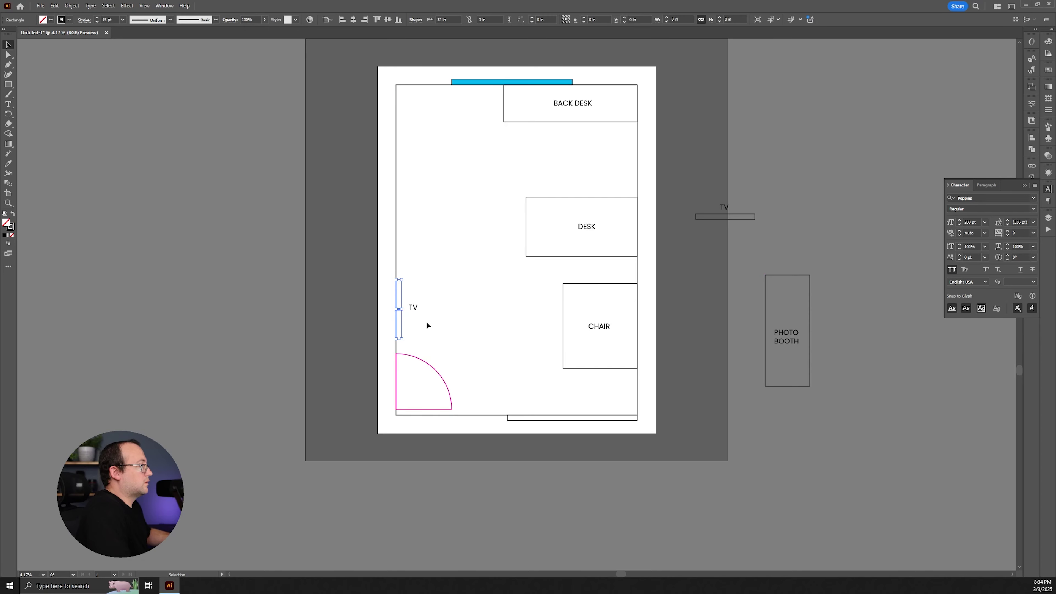
left_click(426, 321)
left_click(414, 309)
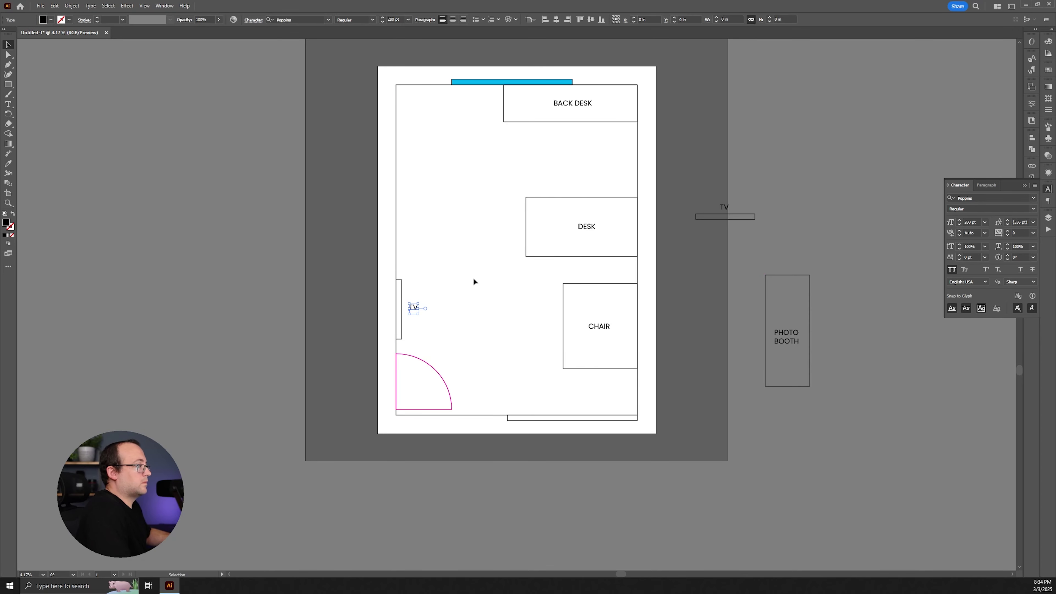
left_click(473, 278)
Move the PHOTO BOOTH rectangle and label into the room's upper-left corner, flush with both walls.
left_click(805, 327)
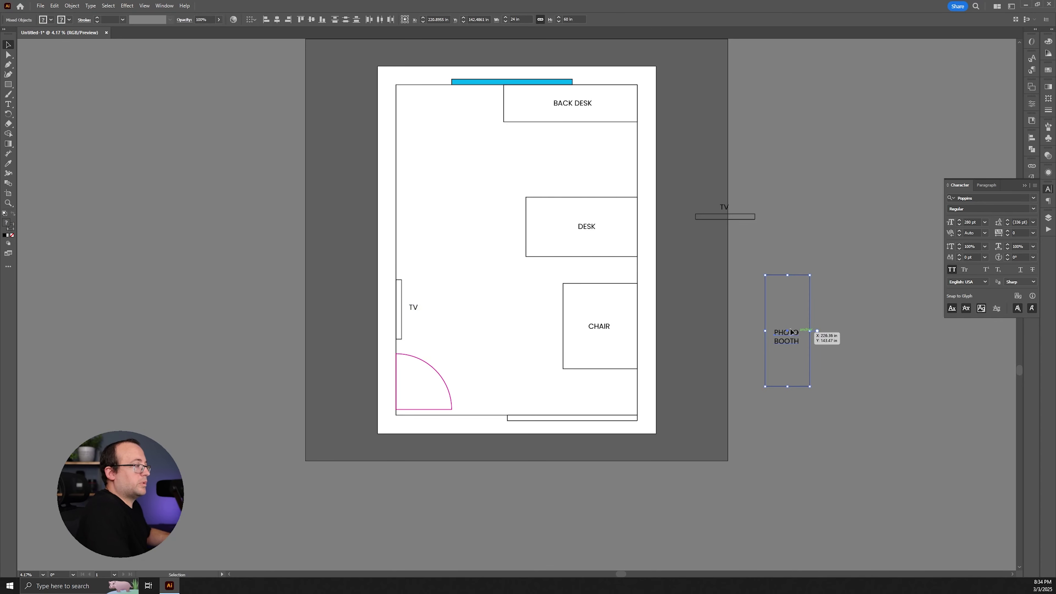
left_click_drag(798, 332, 434, 145)
scroll(434, 147, "up", 3)
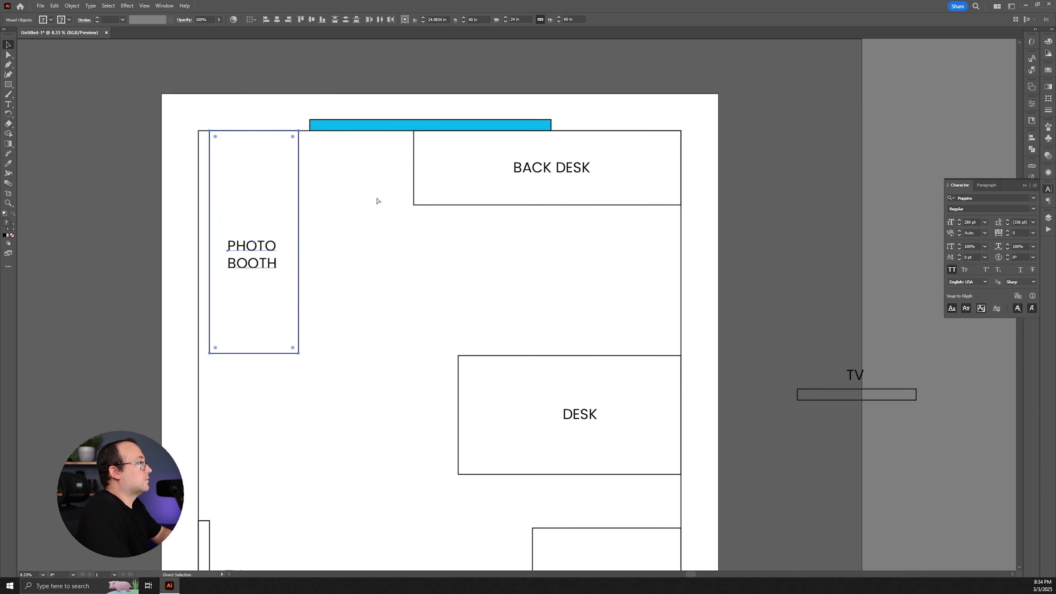
left_click_drag(372, 305, 354, 304)
key("ctrl+minus")
key("ctrl+minus")
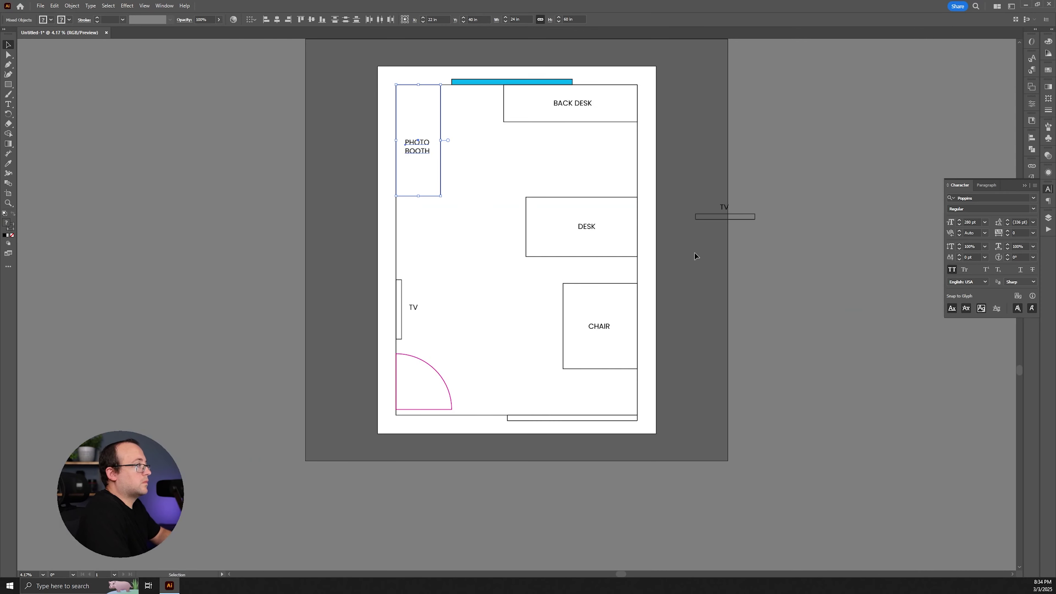
Delete the original TV rectangle and label left outside the artboard.
left_click_drag(694, 251, 747, 157)
key("Delete")
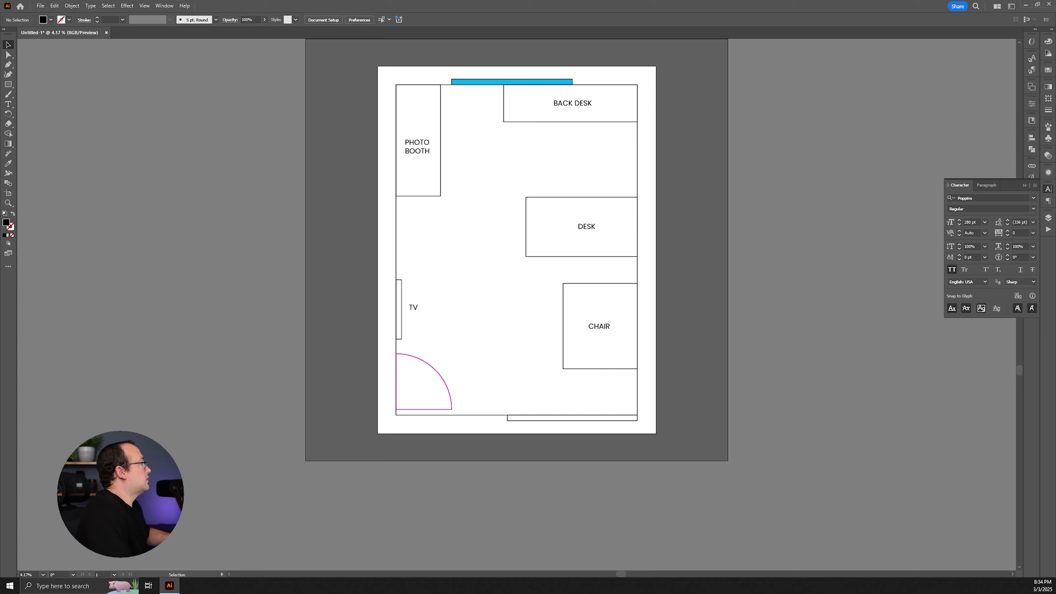
Draw a circle about 25 in in diameter behind the DESK, overlapping the middle of its upper edge.
left_click(9, 85)
left_click(44, 94)
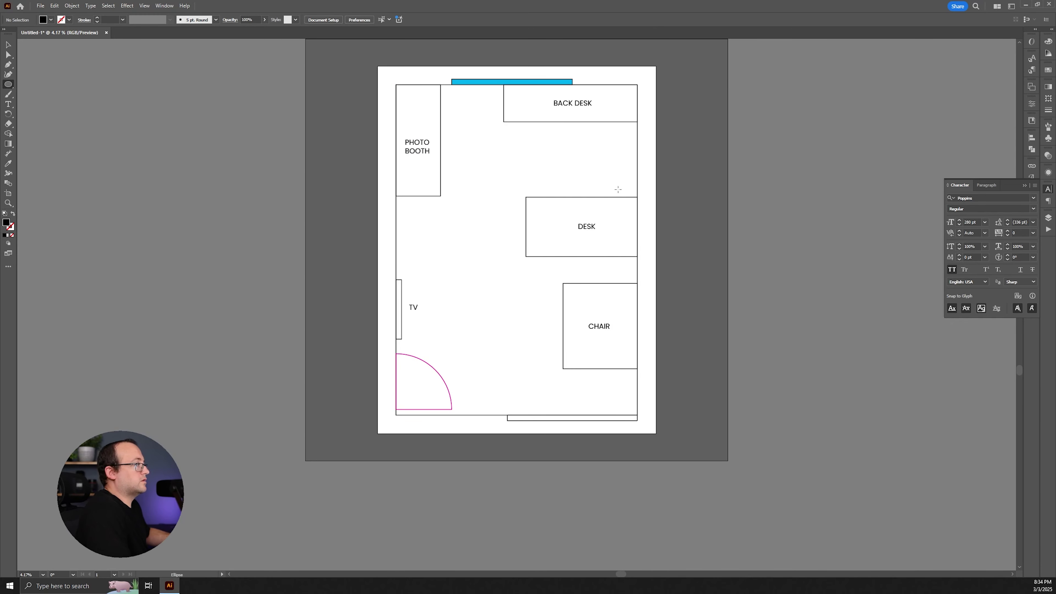
left_click_drag(583, 182, 599, 158)
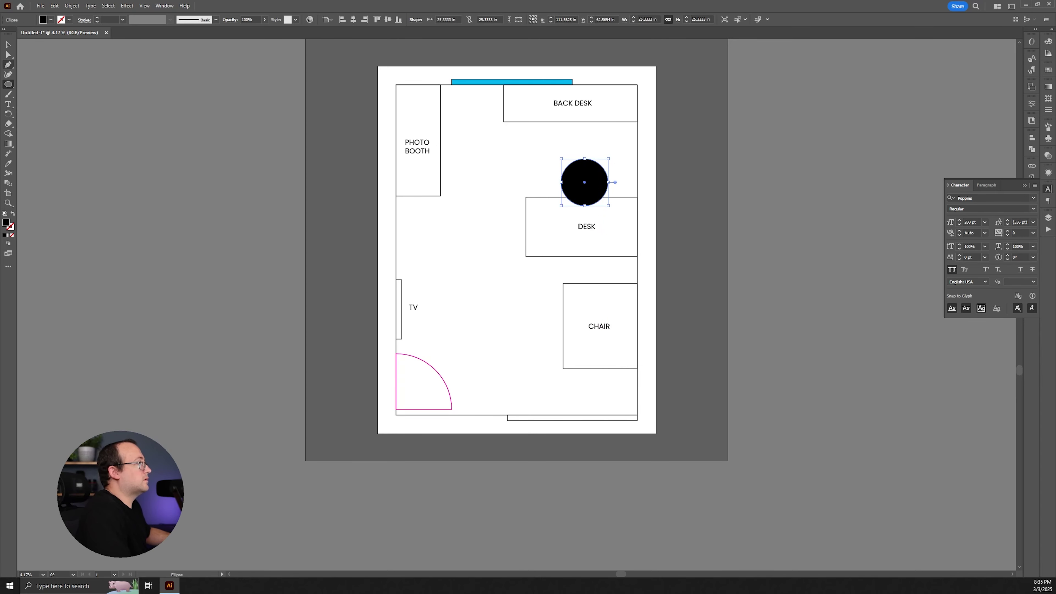
key("v")
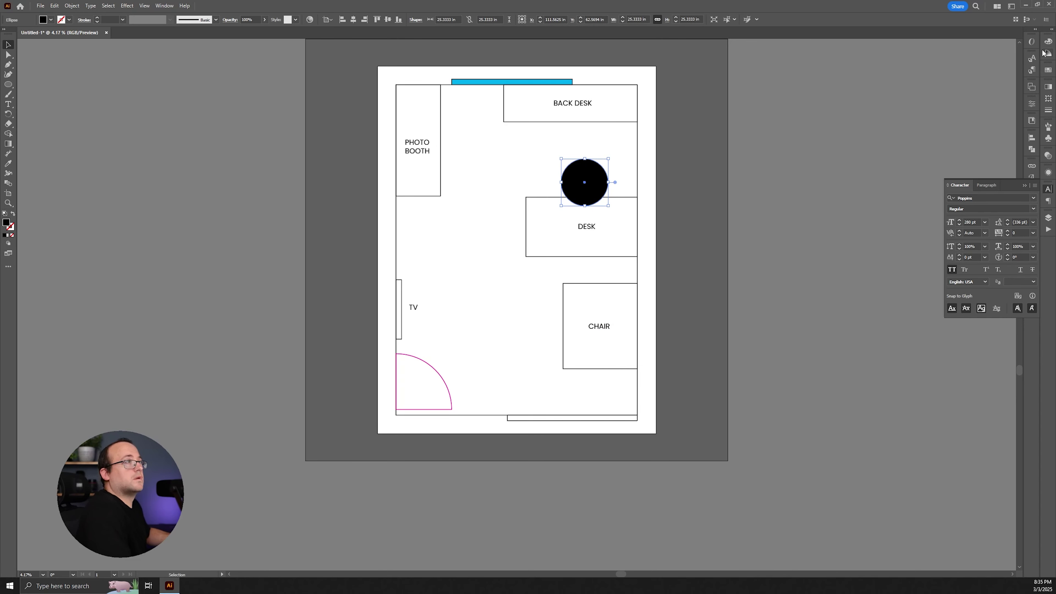
Remove the circle's fill and give it a black stroke.
left_click(1047, 41)
left_click(946, 93)
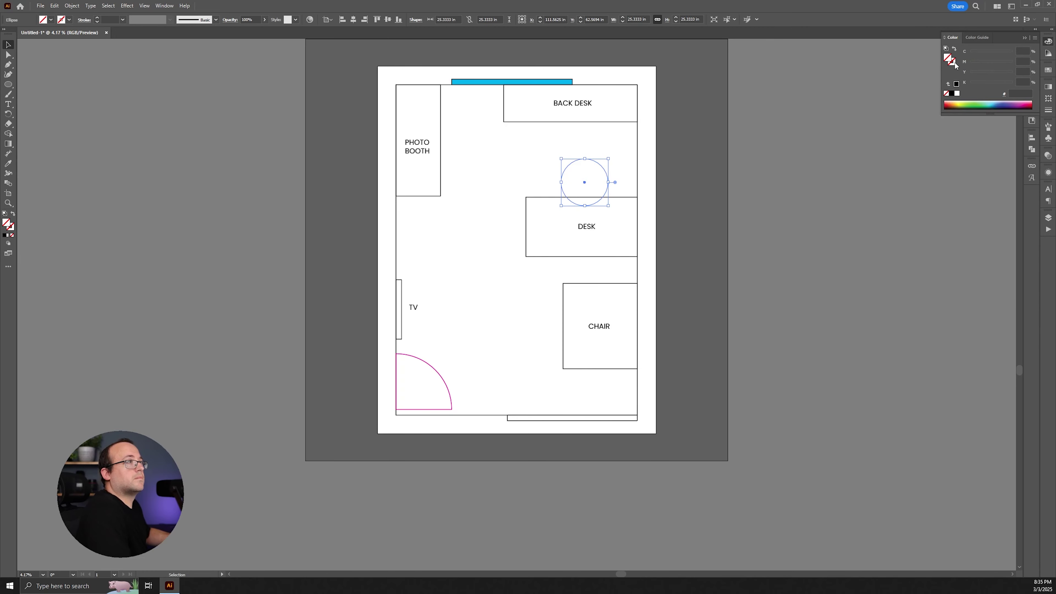
left_click(952, 63)
left_click(952, 93)
left_click(673, 180)
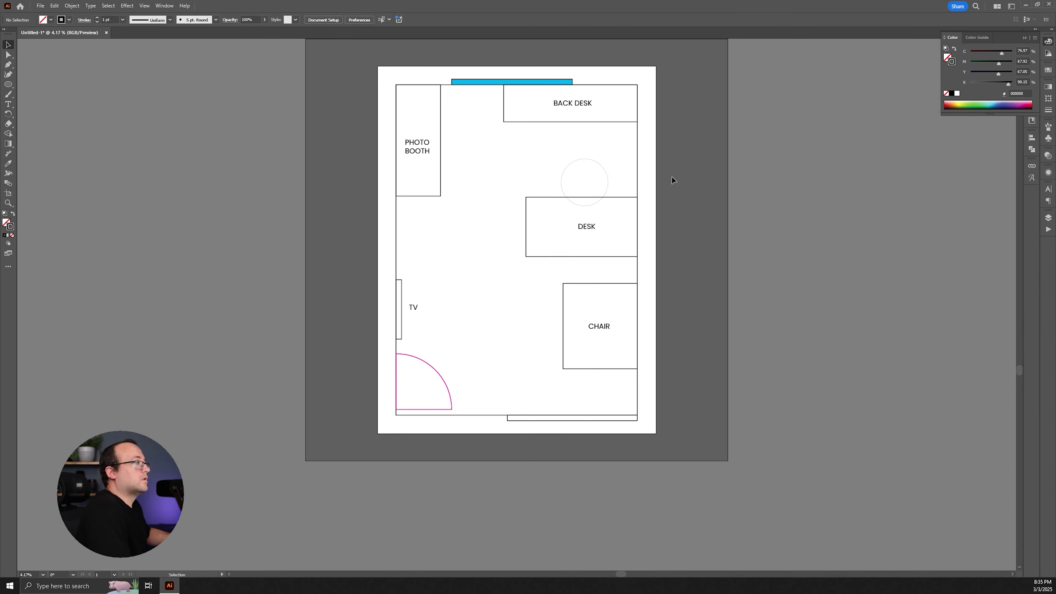
Match the circle's outline to the furniture by sampling the DESK rectangle's 15 pt stroke with the Eyedropper.
left_click(607, 179)
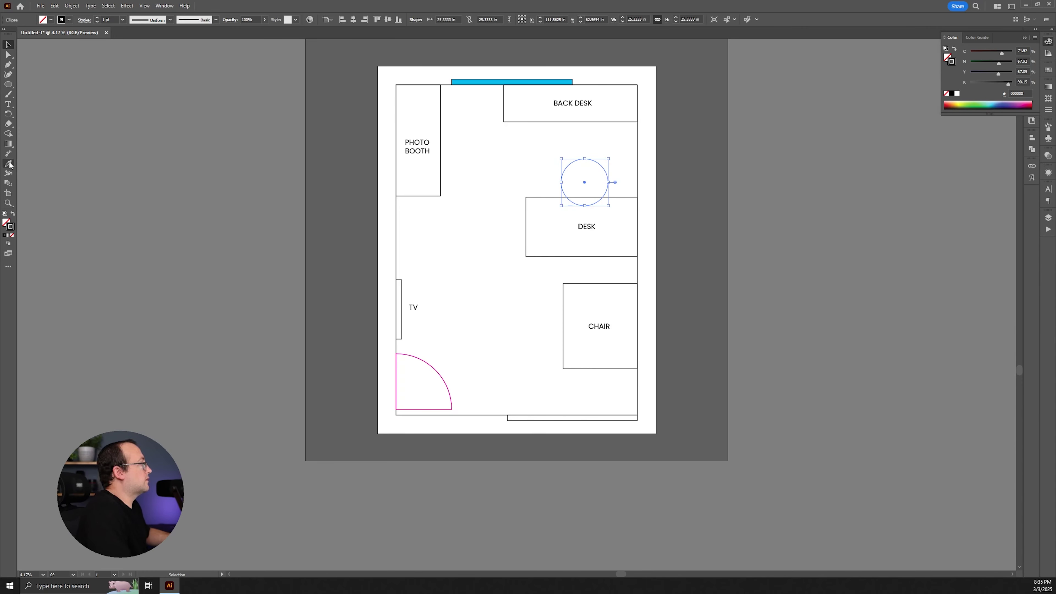
left_click(1048, 109)
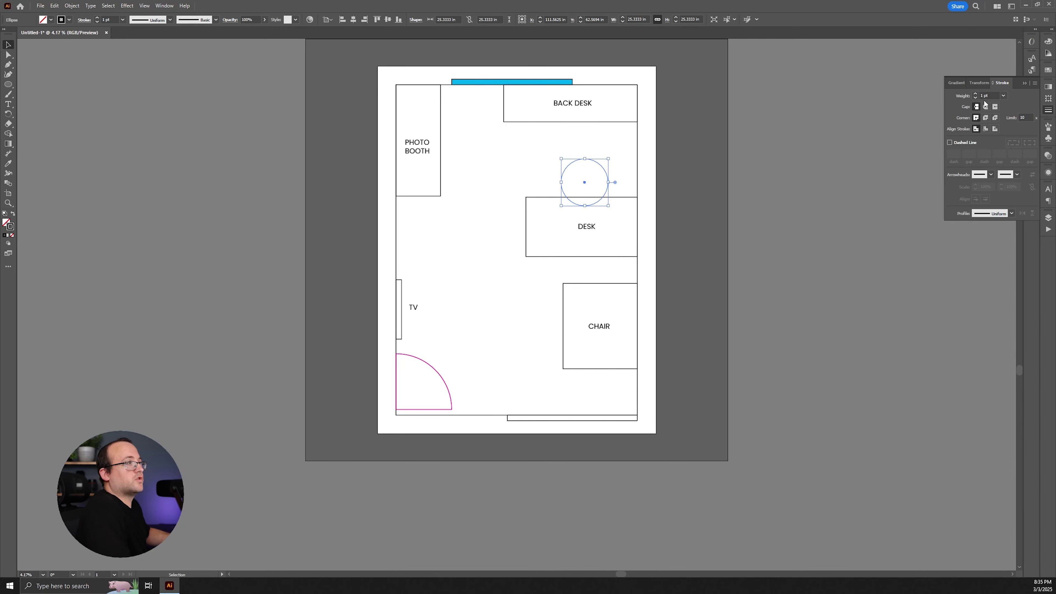
left_click(8, 164)
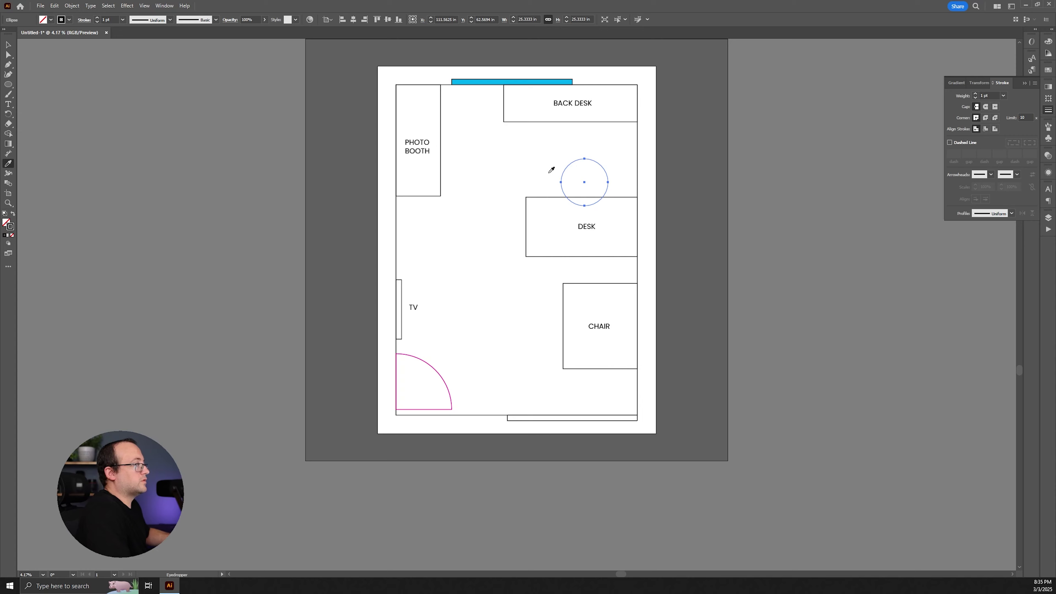
left_click(550, 194)
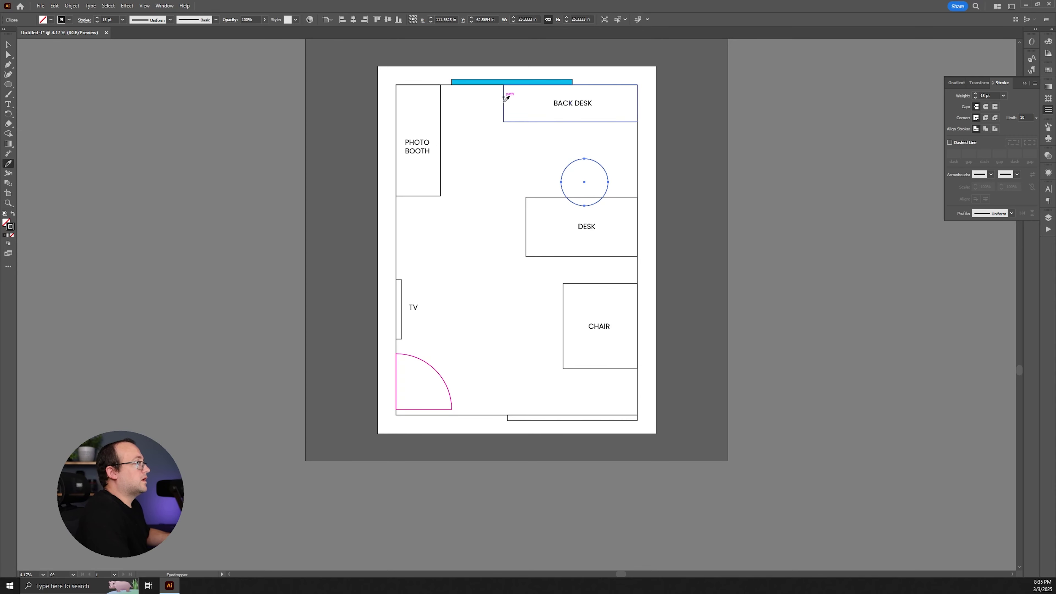
left_click(8, 44)
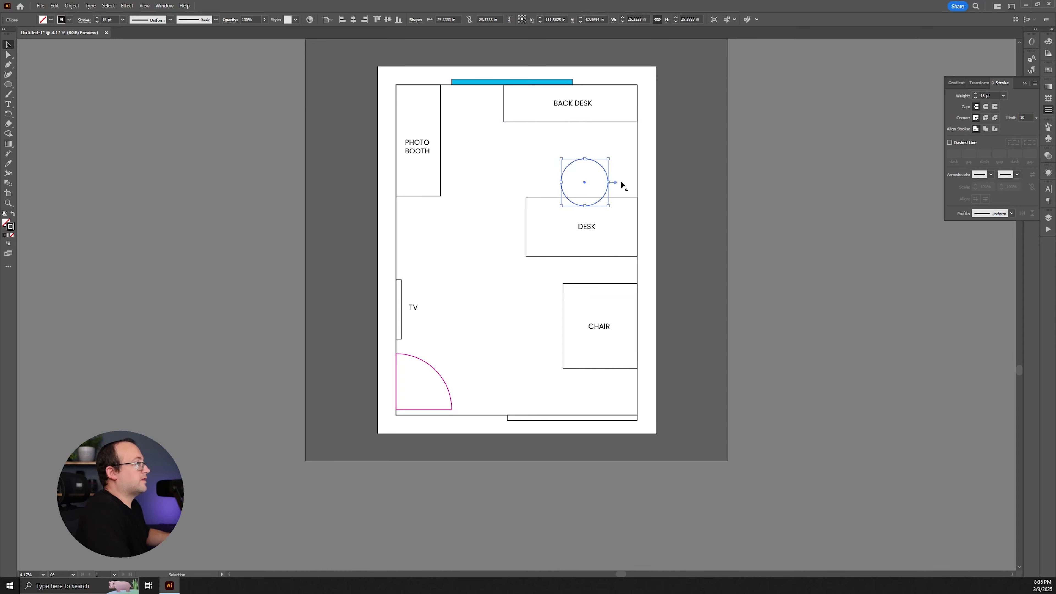
left_click(644, 188)
Move the circle down about 5.5 in over the DESK and give the DESK rectangle a white fill.
left_click_drag(607, 185, 607, 196)
left_click(630, 197)
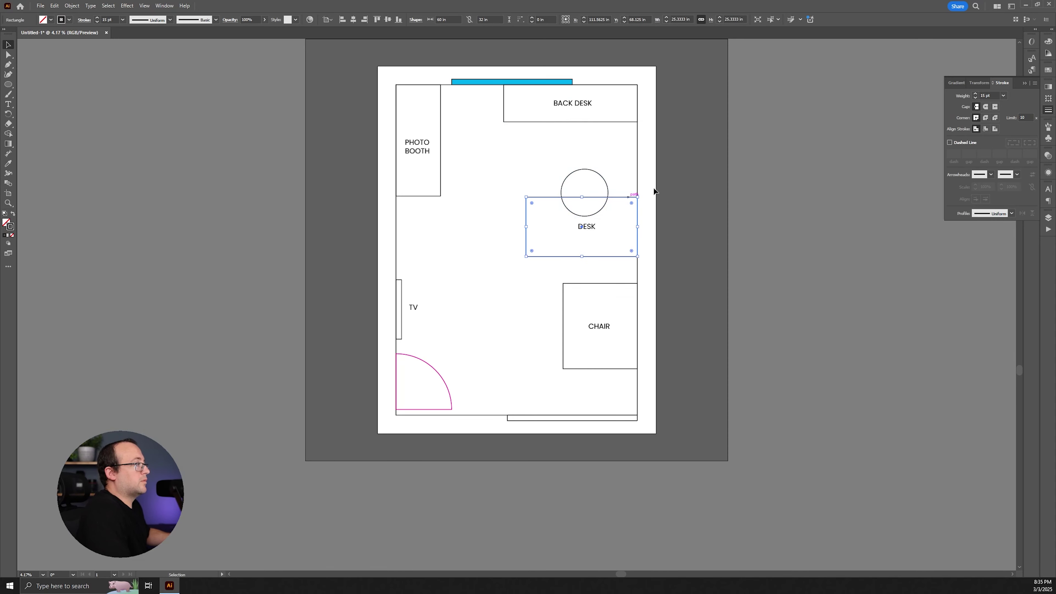
left_click(1046, 43)
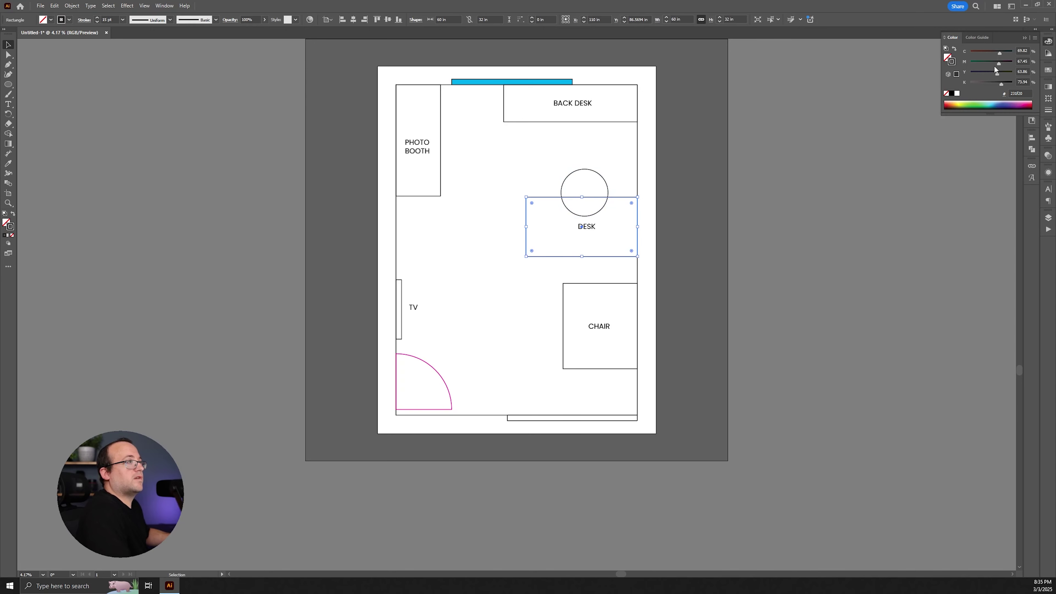
left_click(946, 57)
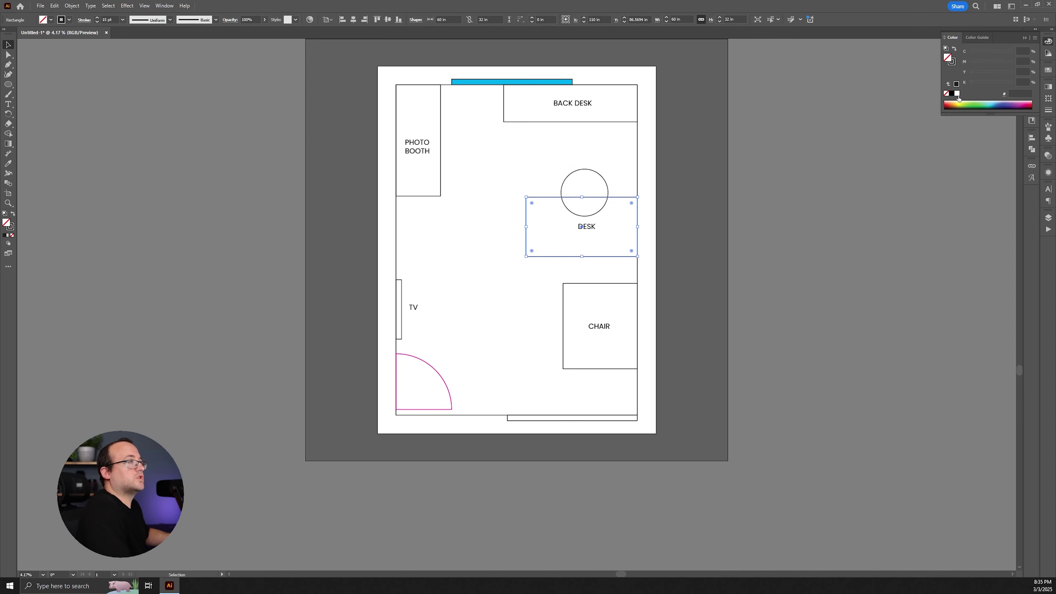
left_click(957, 94)
left_click(639, 186)
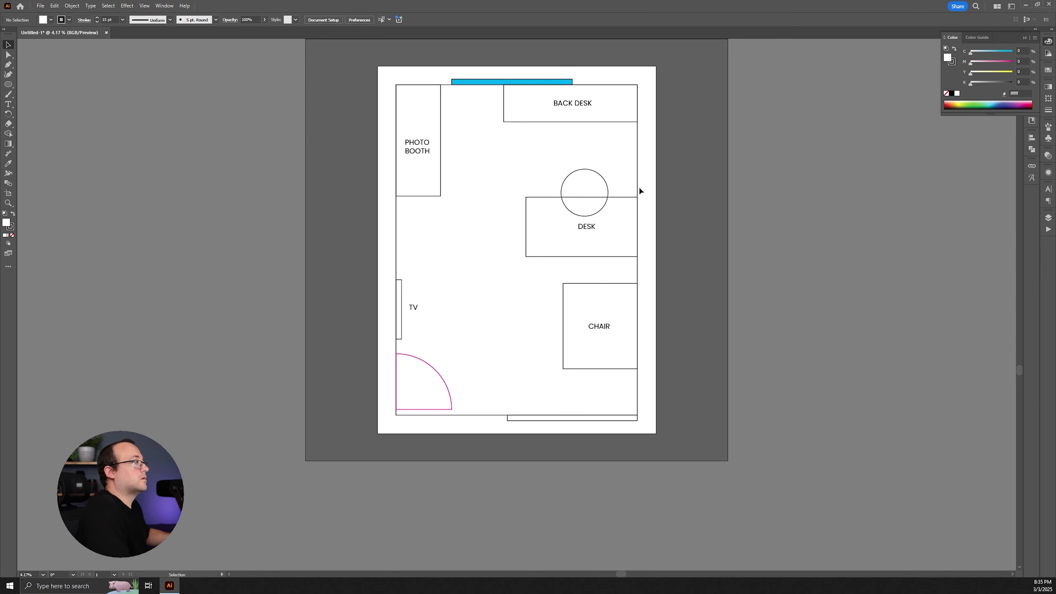
Send the circle to the back of the stacking order, behind the DESK rectangle.
left_click(608, 190)
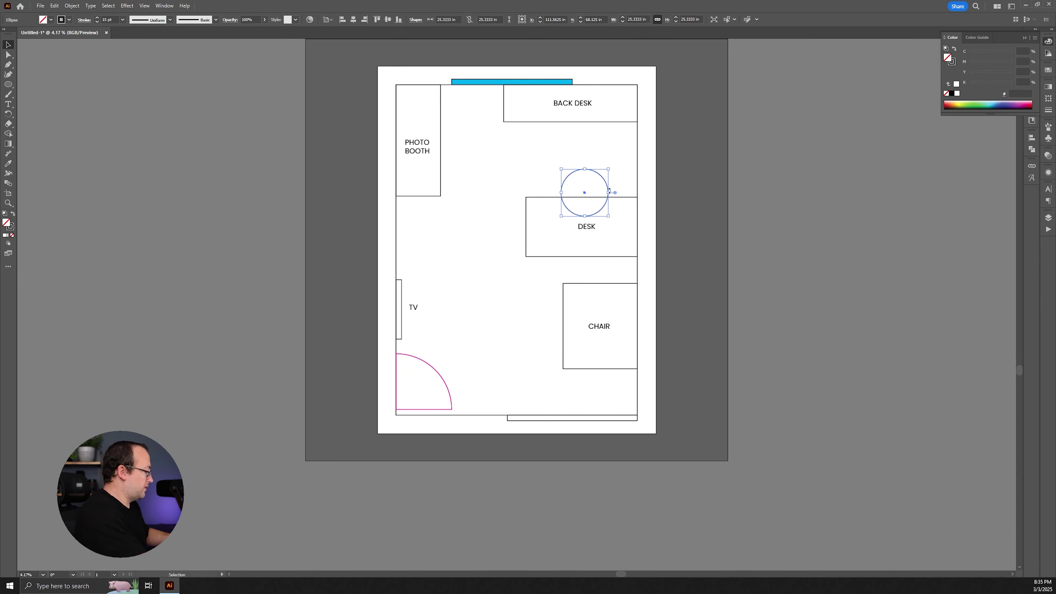
key("a")
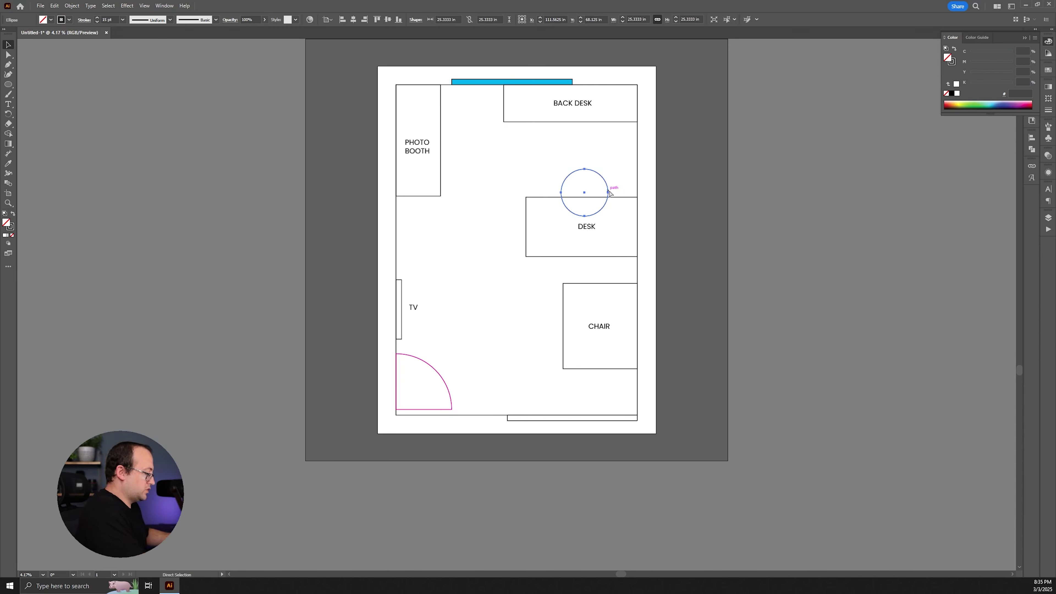
key("ctrl")
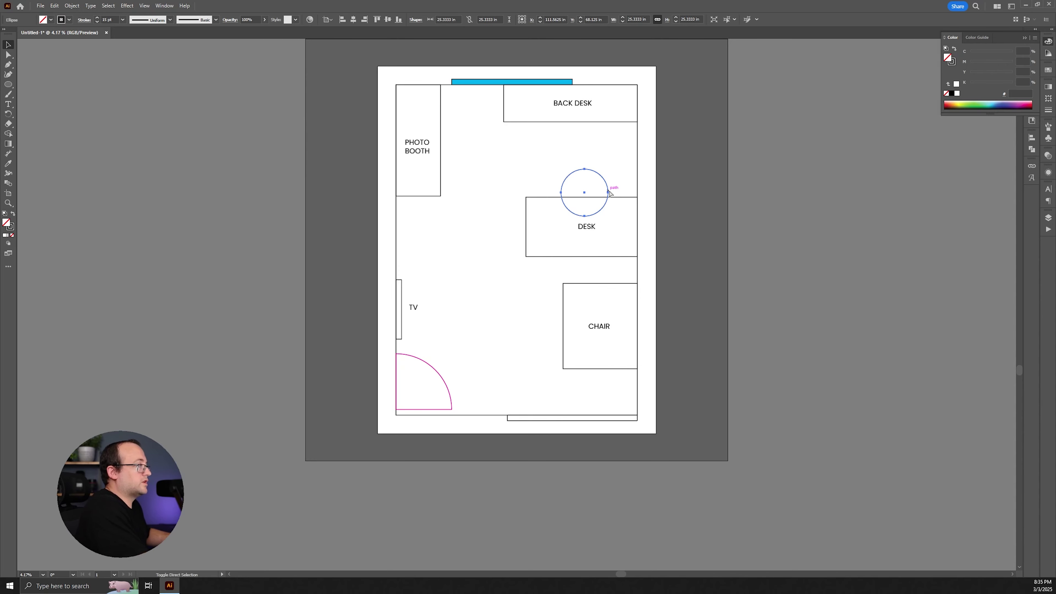
key("v")
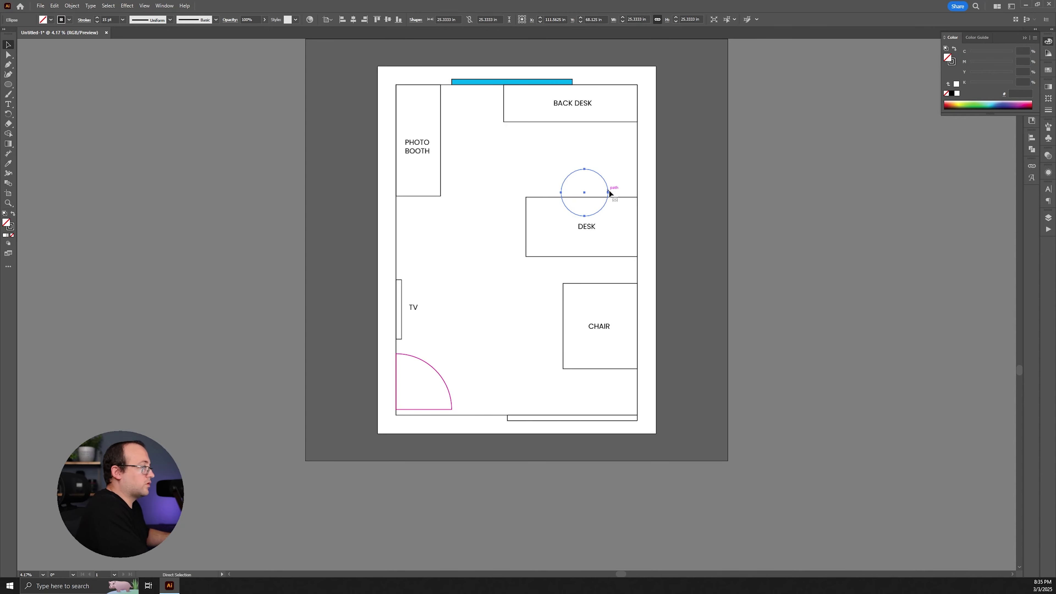
key("Delete")
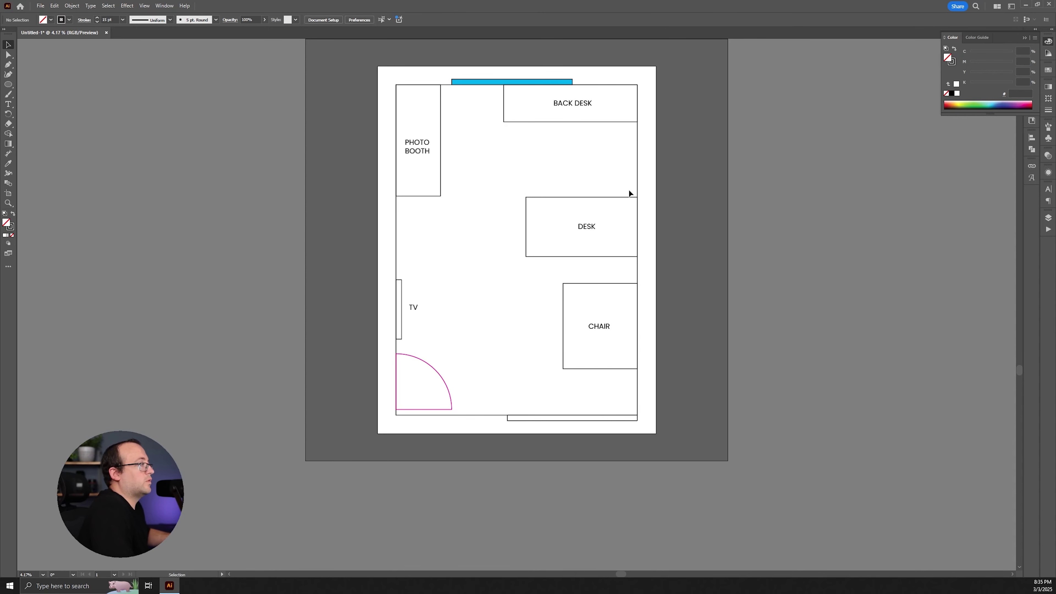
Unlock all objects and remove the white fill from the large room rectangle.
left_click(72, 5)
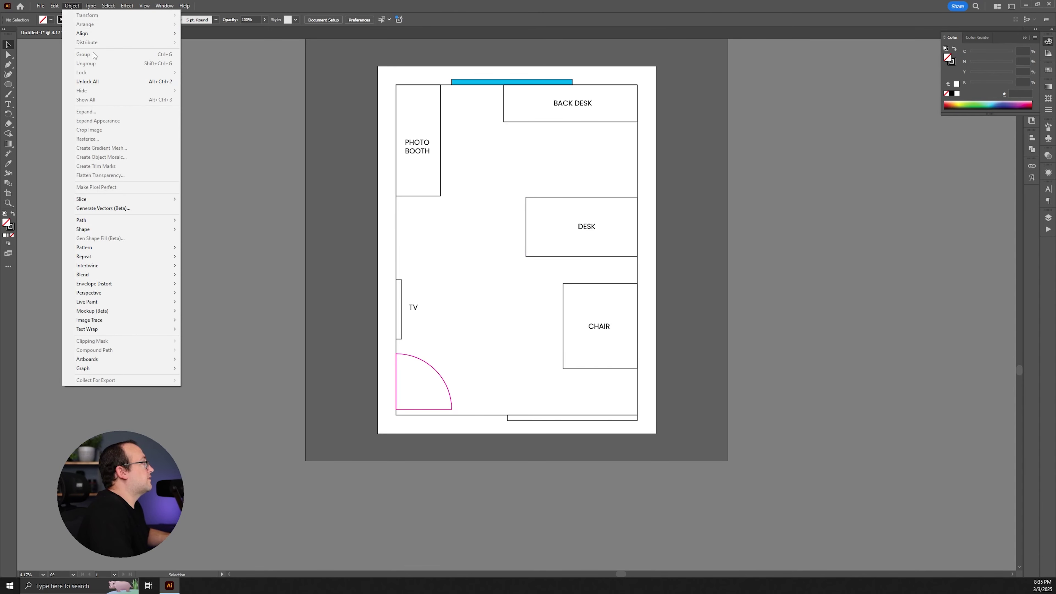
left_click(87, 81)
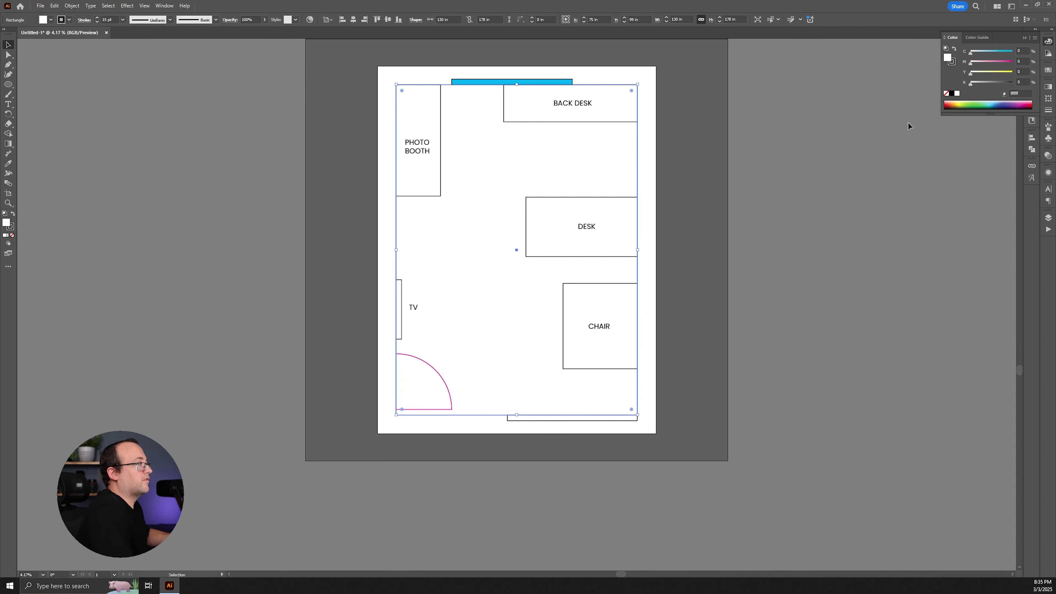
left_click(946, 93)
left_click(629, 190)
Move the circle so only its upper half shows above the DESK, centred on the desk's width.
mouse_move(606, 183)
left_mouse_down()
mouse_move(603, 151)
mouse_move(604, 192)
left_mouse_up()
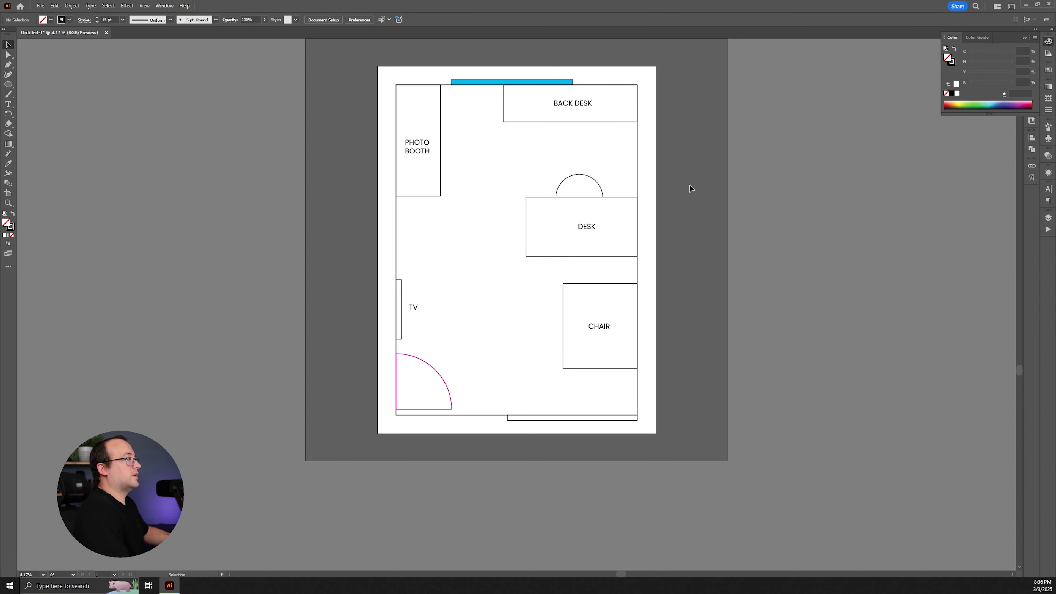
left_click(604, 198)
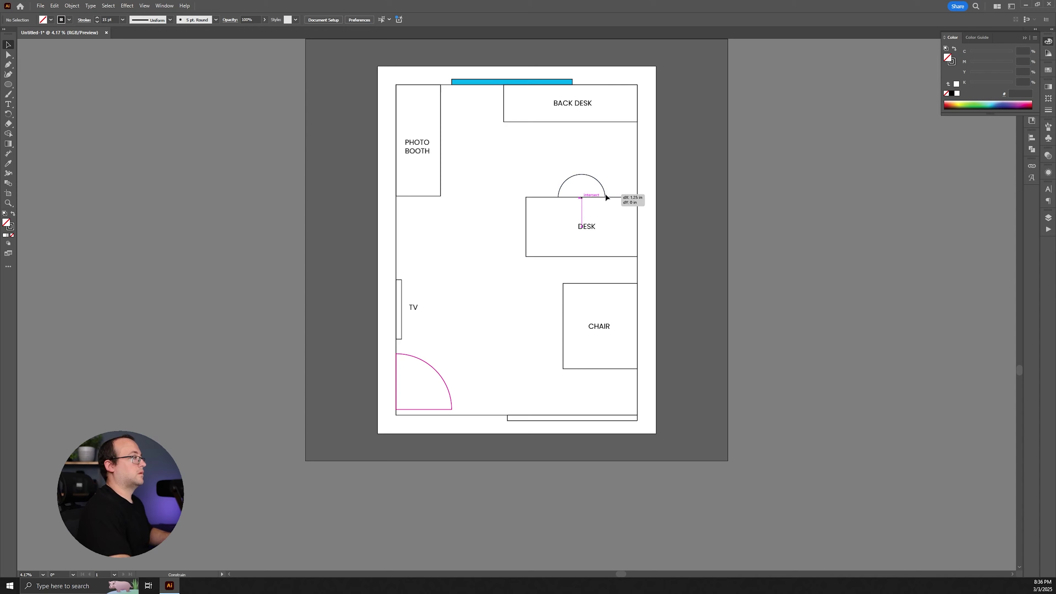
left_click(750, 178)
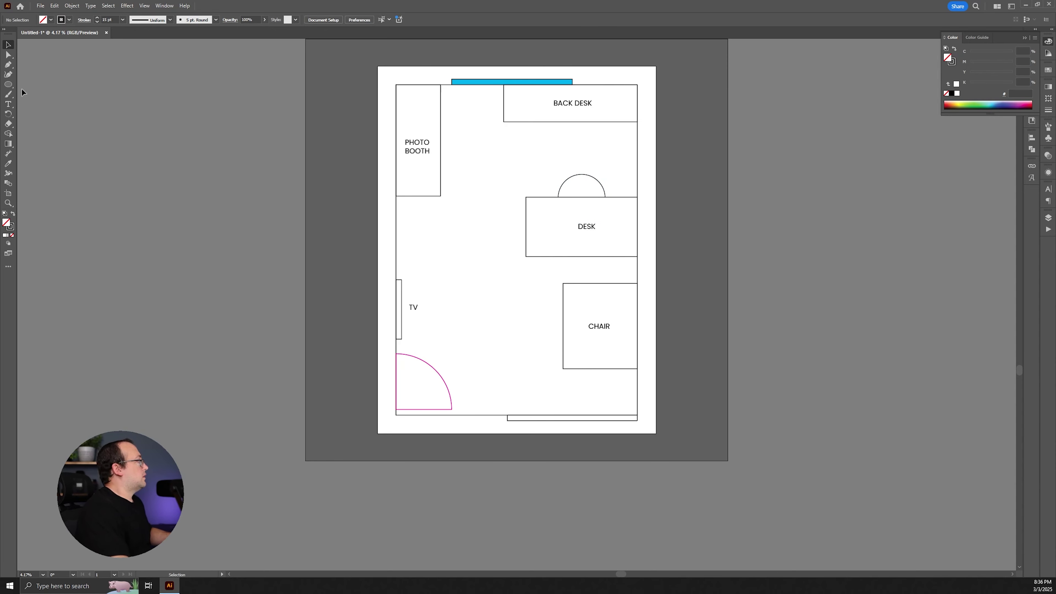
Draw an unfilled square about 20 in wide against the BACK DESK's left side and extend it to the upper wall.
left_click_drag(8, 84, 33, 84)
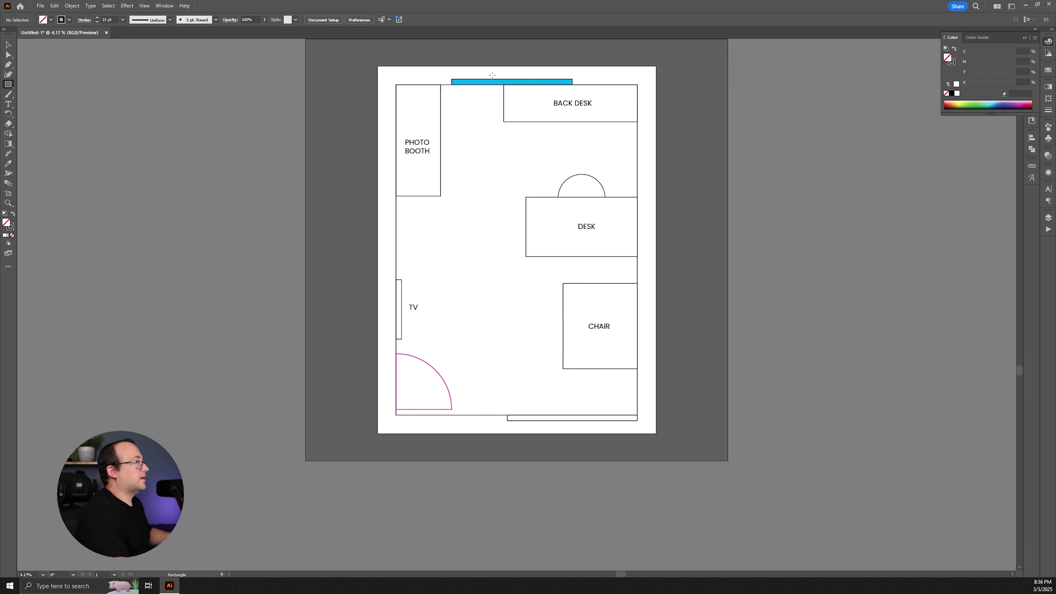
left_click_drag(503, 86, 482, 122)
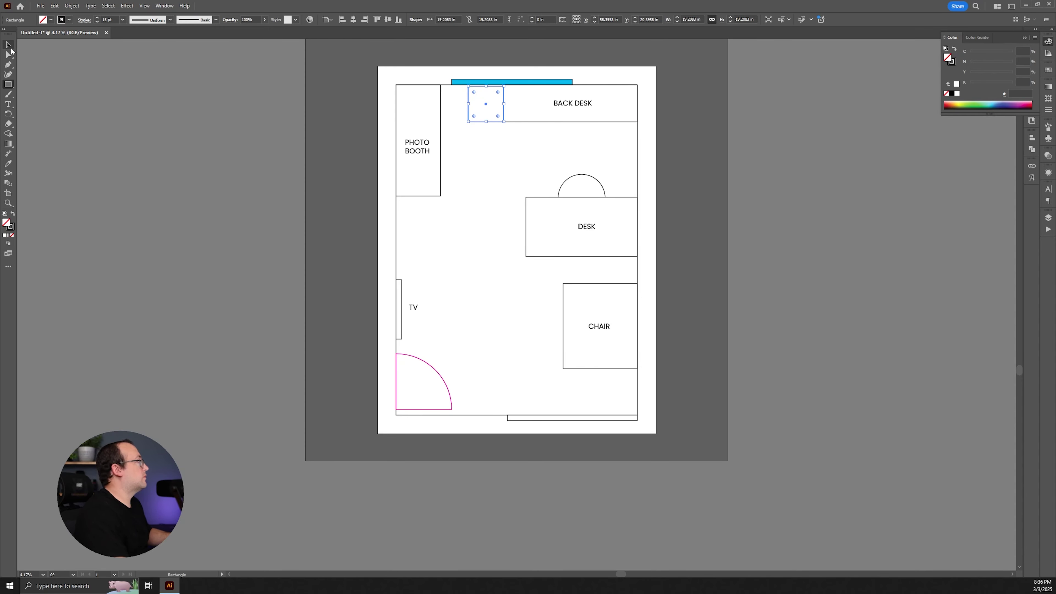
left_click(9, 45)
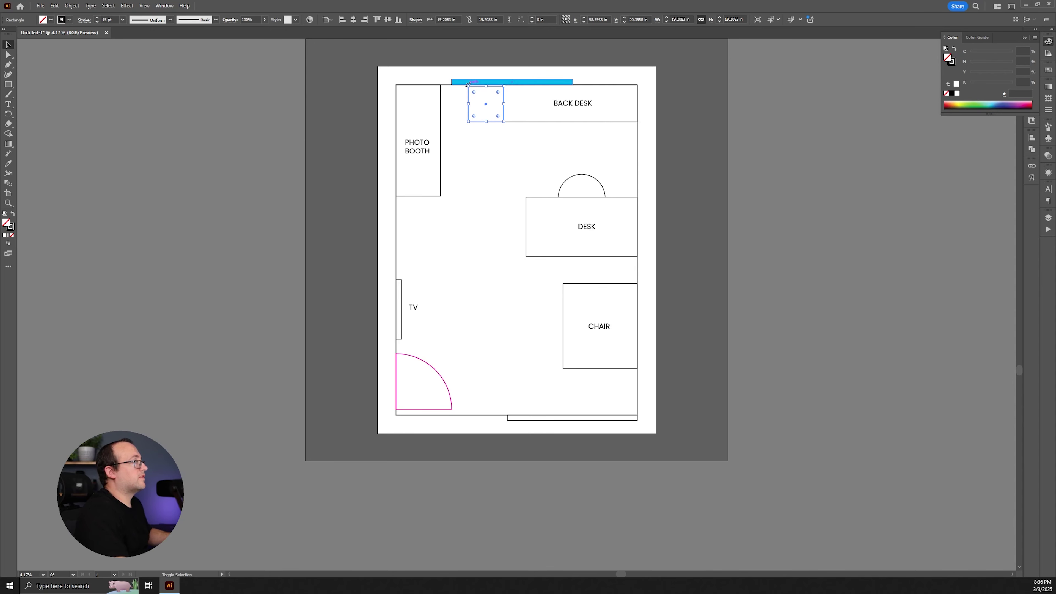
left_click_drag(467, 84, 466, 83)
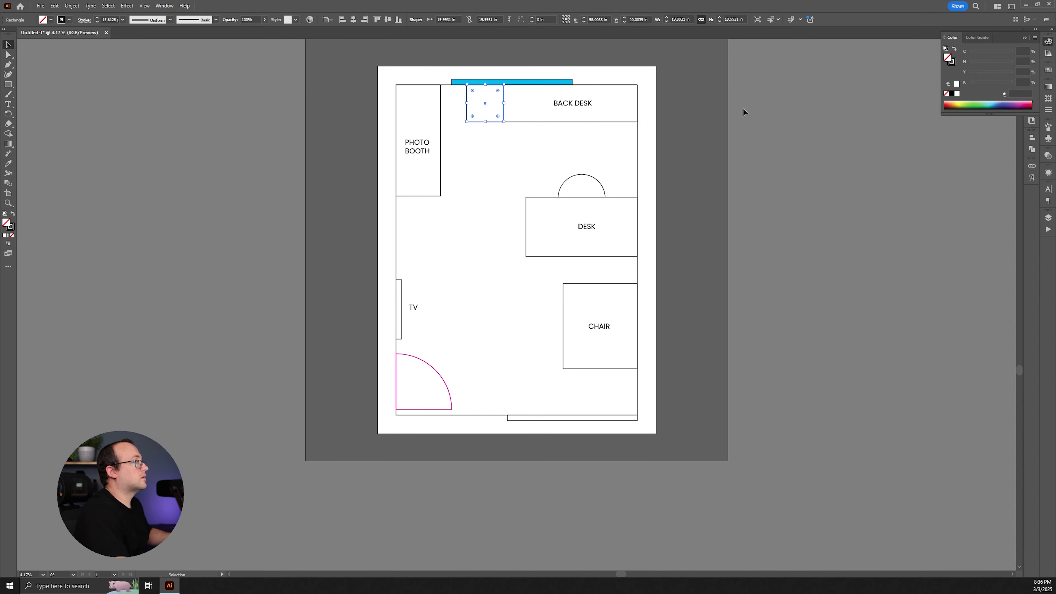
left_click(744, 111)
Move the PHOTO BOOTH rectangle and label down the left wall until its top aligns with the BACK DESK's lower edge.
left_click_drag(455, 196, 423, 146)
left_click(486, 165)
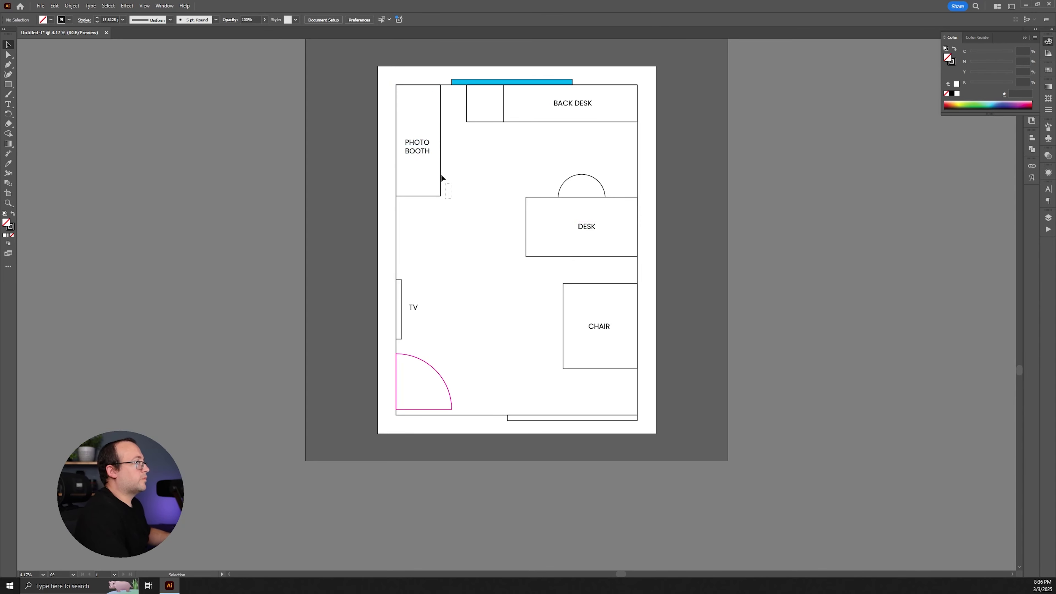
left_click_drag(415, 142, 416, 182)
left_click(496, 180)
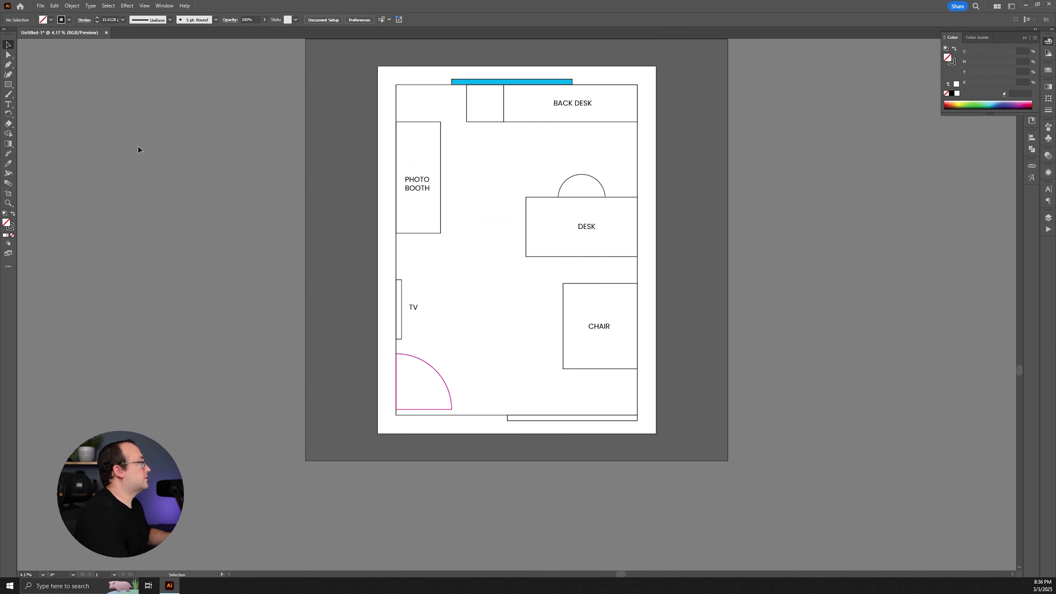
Draw an unfilled square about 24 in wide in the open floor between the PHOTO BOOTH and the TV.
left_click(8, 85)
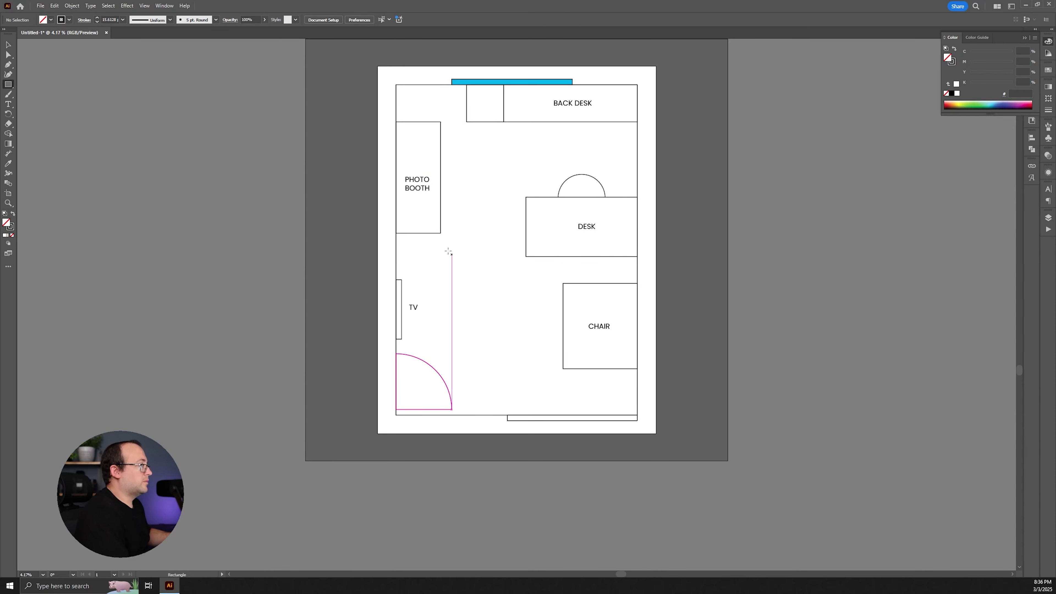
left_click_drag(439, 244, 484, 266)
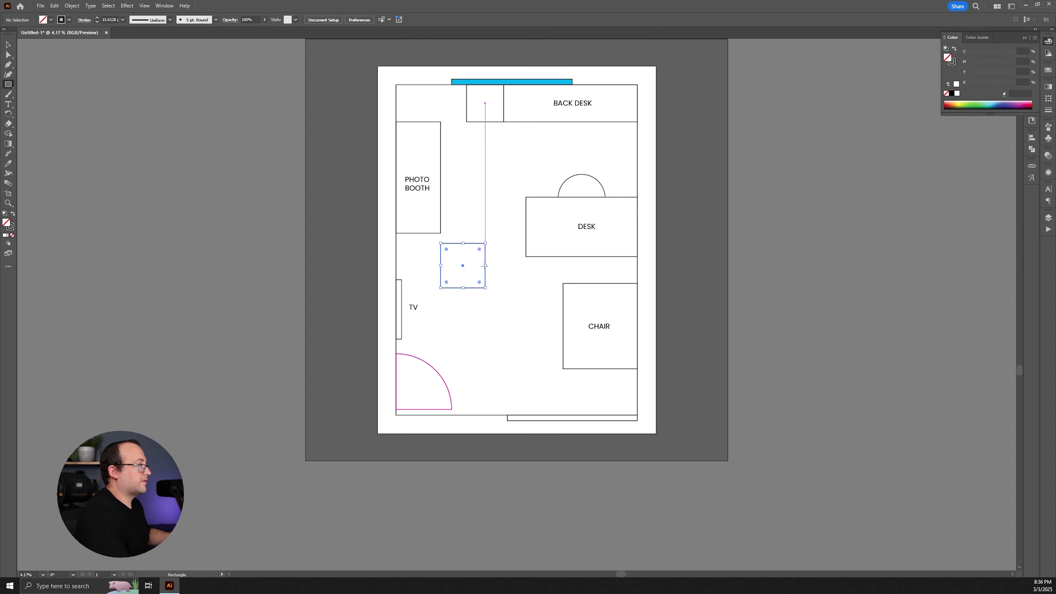
Move the PHOTO BOOTH rectangle and label up along the left wall, leaving a gap of about 7 in below the upper wall.
left_click(8, 44)
left_click_drag(475, 221, 415, 155)
left_click(502, 219)
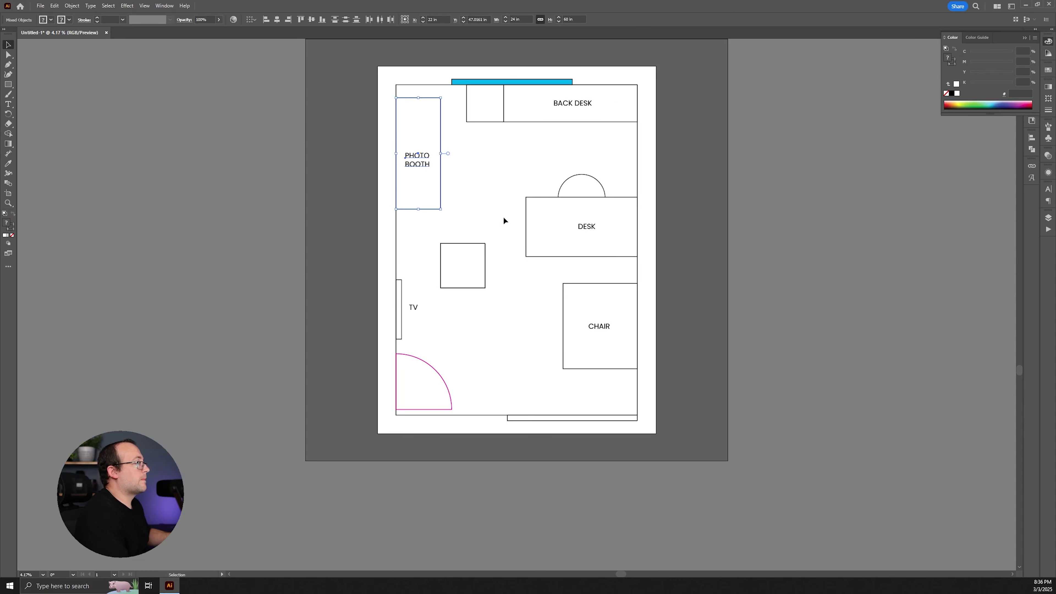
Move the 24 in square against the left wall, just below the PHOTO BOOTH and aligned with its sides.
left_click(484, 278)
left_click_drag(486, 257, 478, 230)
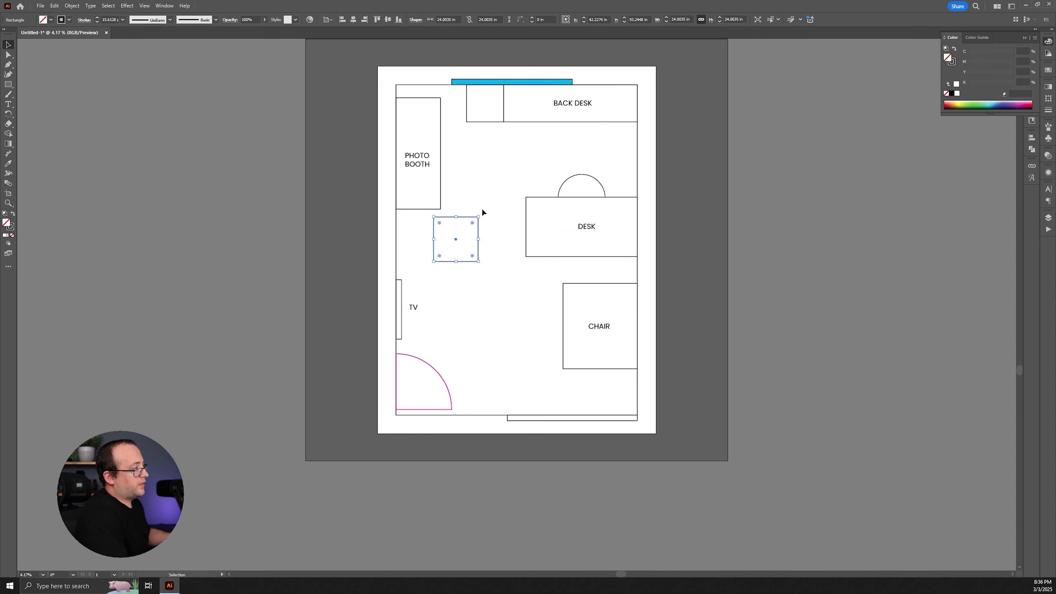
left_click(482, 265)
left_click(478, 248)
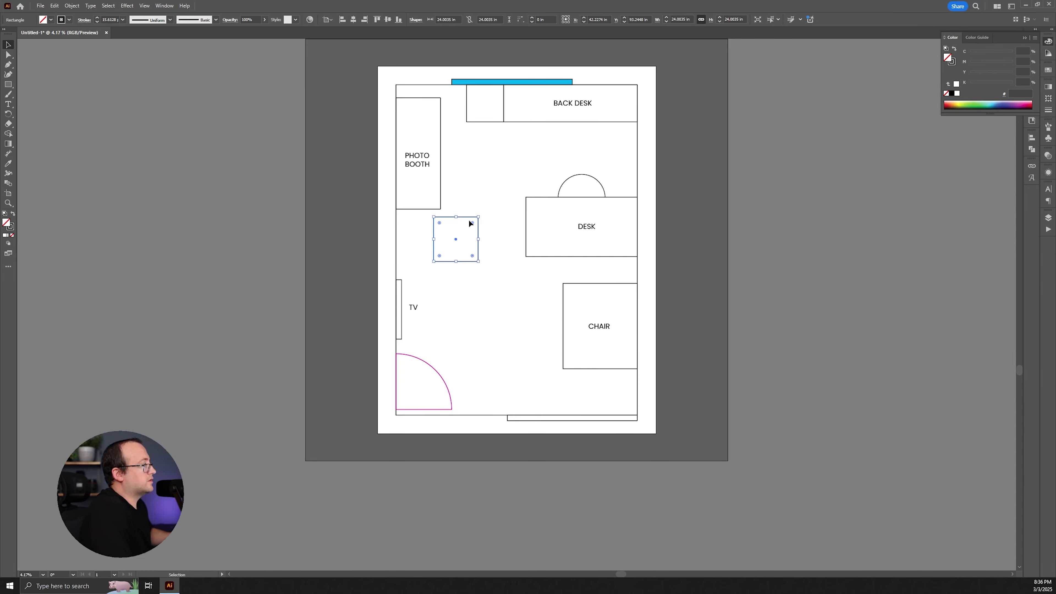
left_click_drag(471, 216, 442, 220)
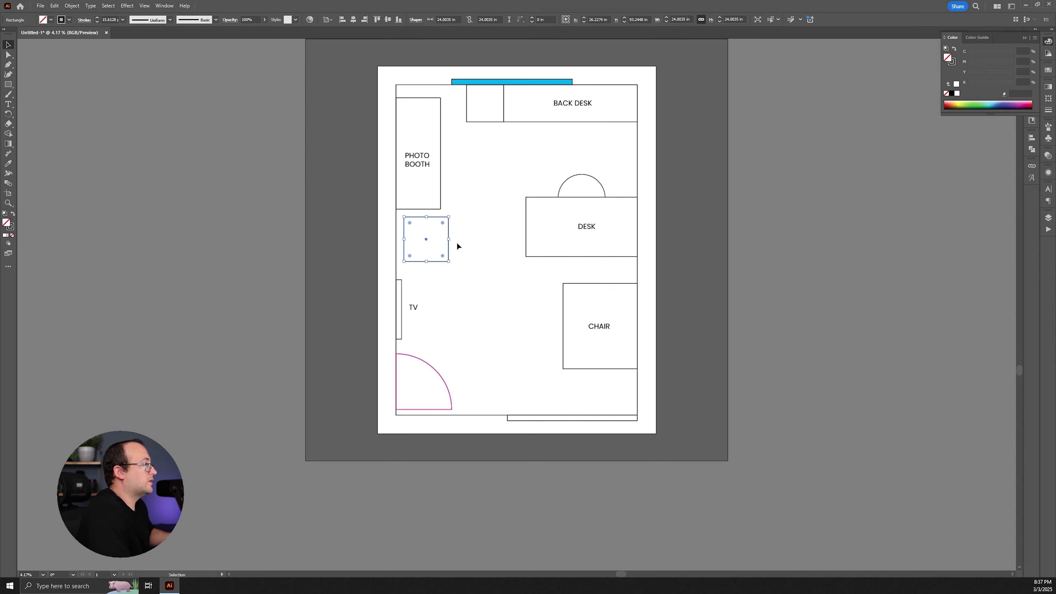
left_click(445, 278)
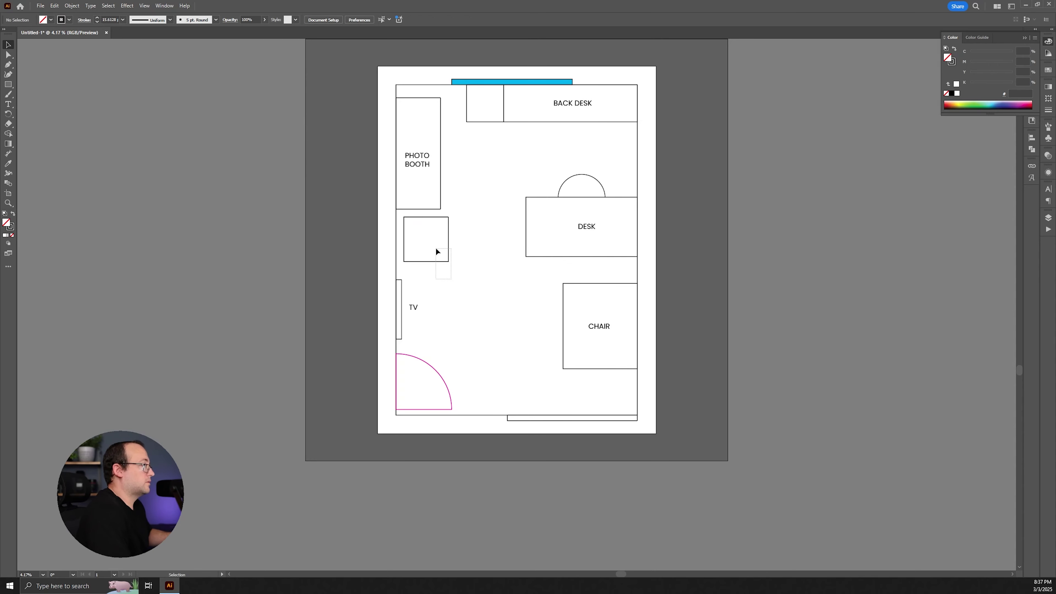
left_click(449, 249)
left_click_drag(451, 247, 440, 247)
left_click(493, 225)
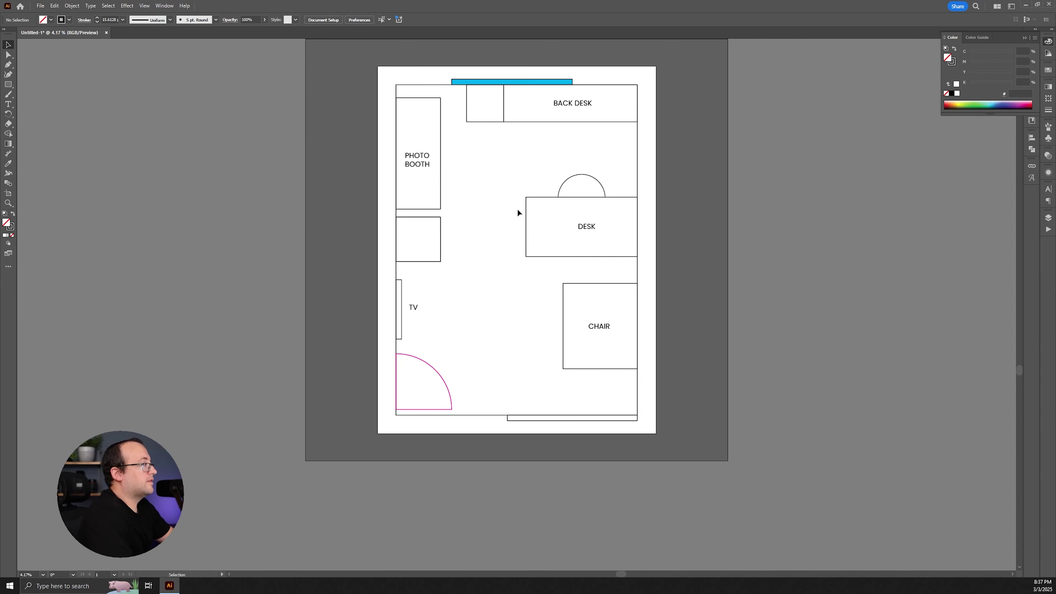
Save the floor plan as the Illustrator file OfficeLayout in the 001_InteriorDesignBlueprint_ILLUSTRATOR_VIDEO folder, replacing the existing file and keeping the default Illustrator options.
left_click(40, 6)
left_click(104, 90)
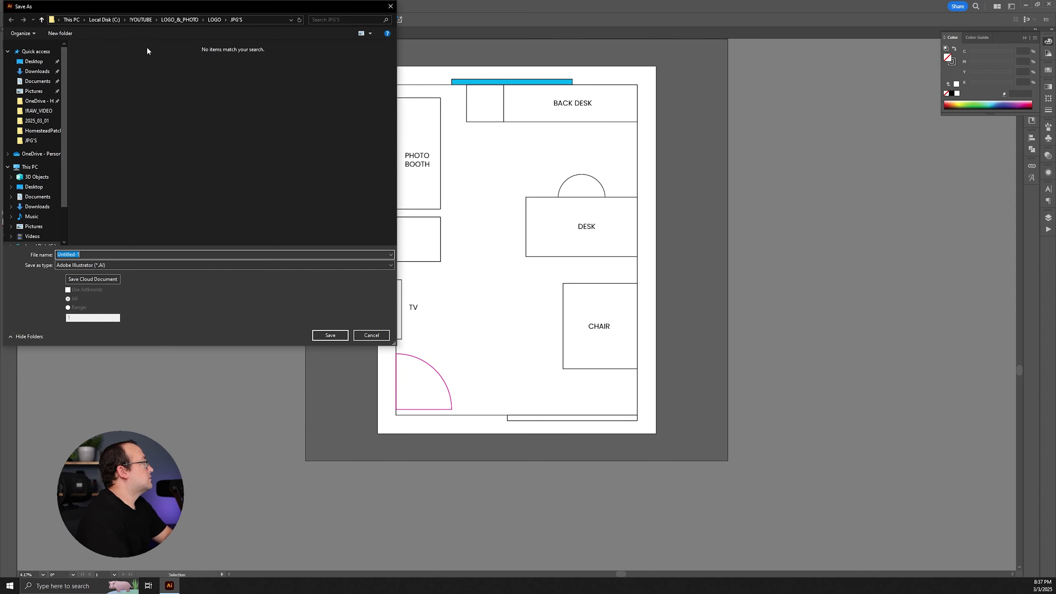
left_click(137, 20)
double_click(104, 57)
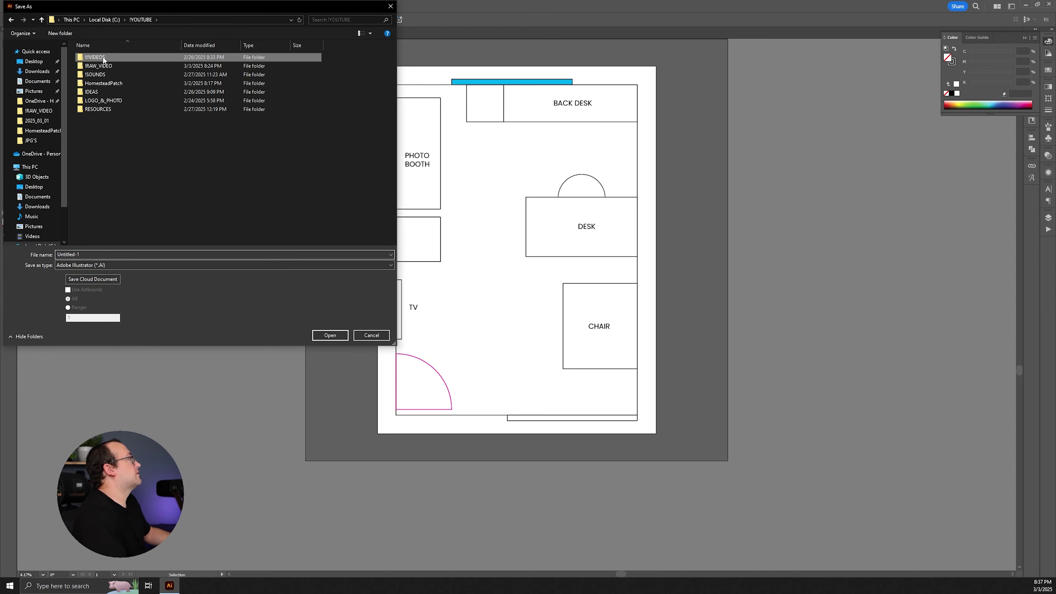
double_click(122, 57)
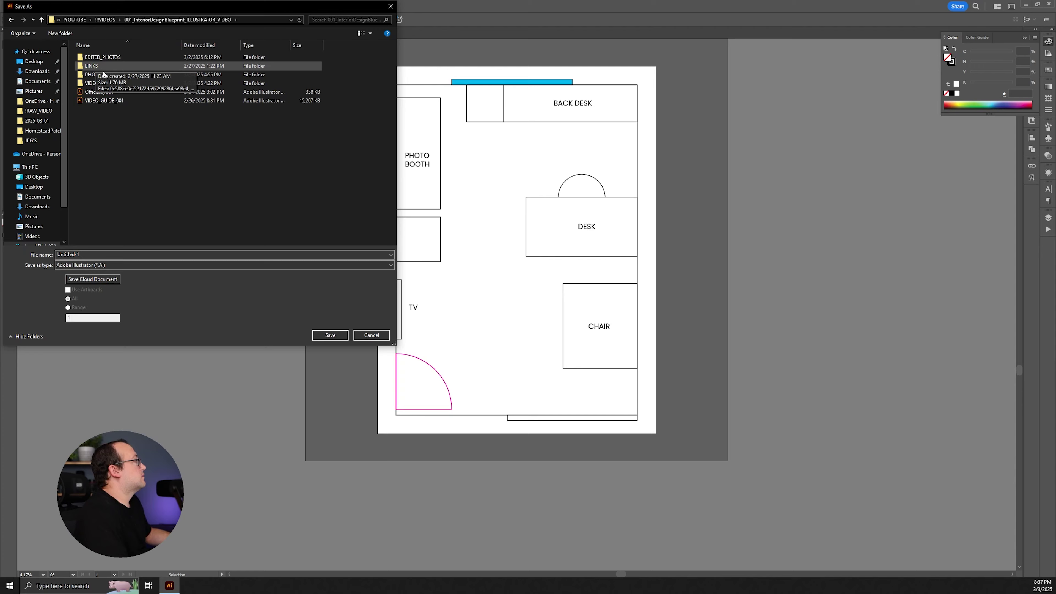
left_click(99, 92)
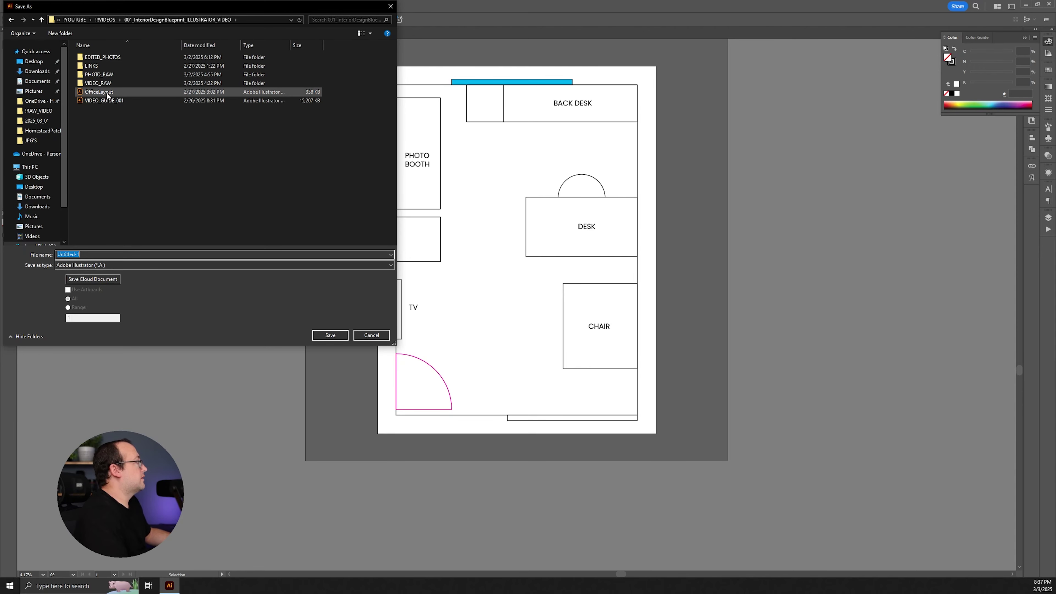
left_click(329, 335)
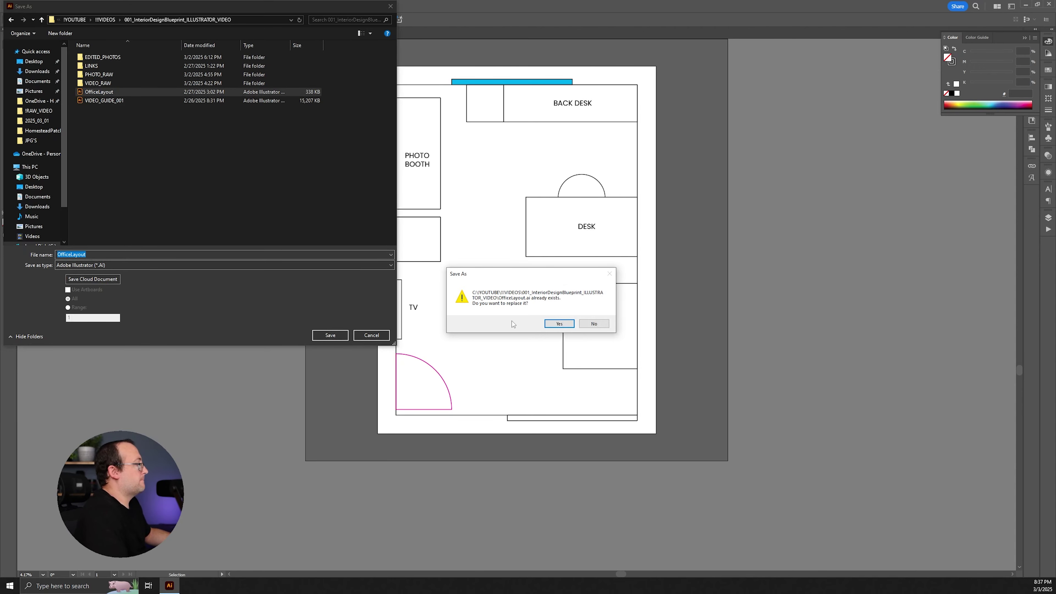
left_click(552, 323)
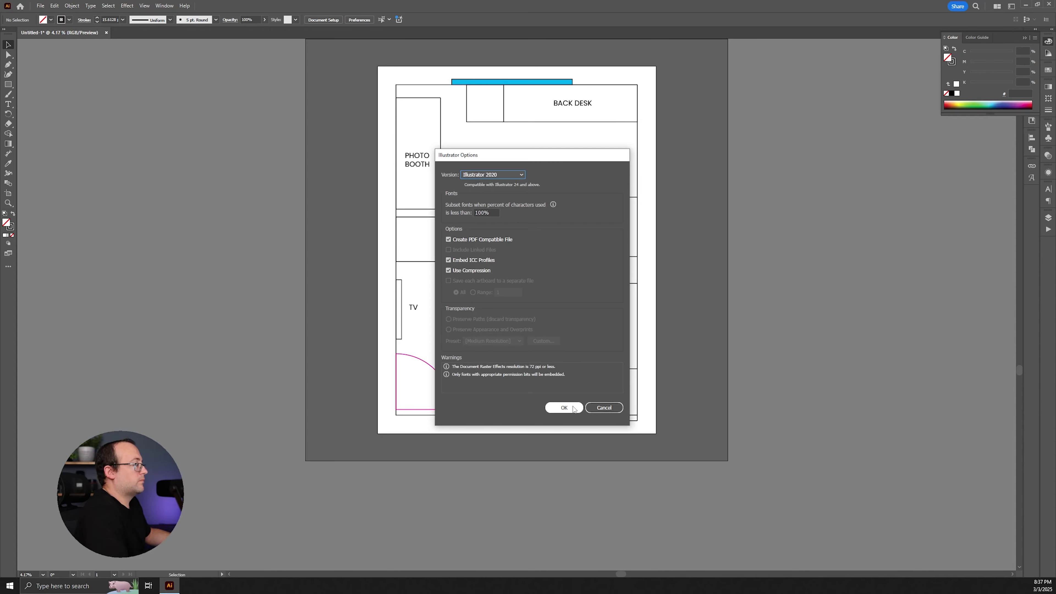
left_click(566, 407)
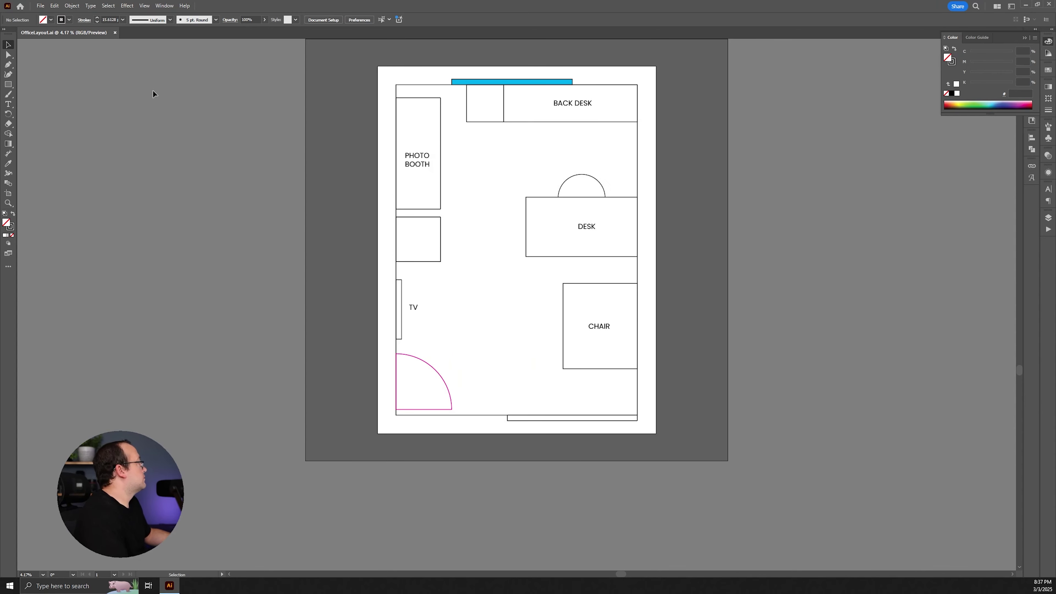
Start saving the floor plan in Adobe PDF format as OfficeLayout_PROOF_1 in the same folder, replacing the existing PDF.
left_click(40, 6)
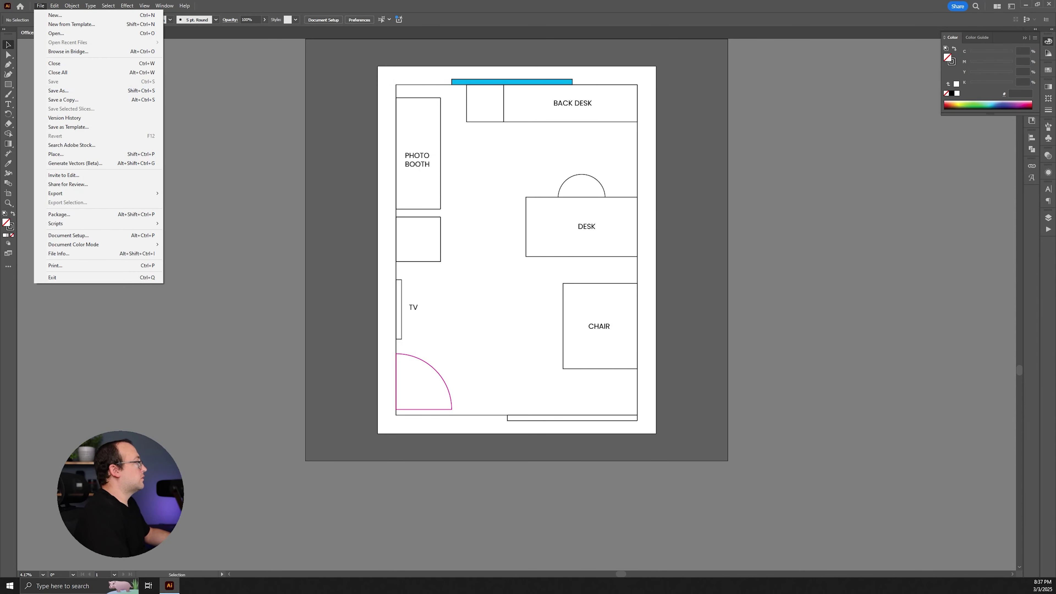
left_click(106, 100)
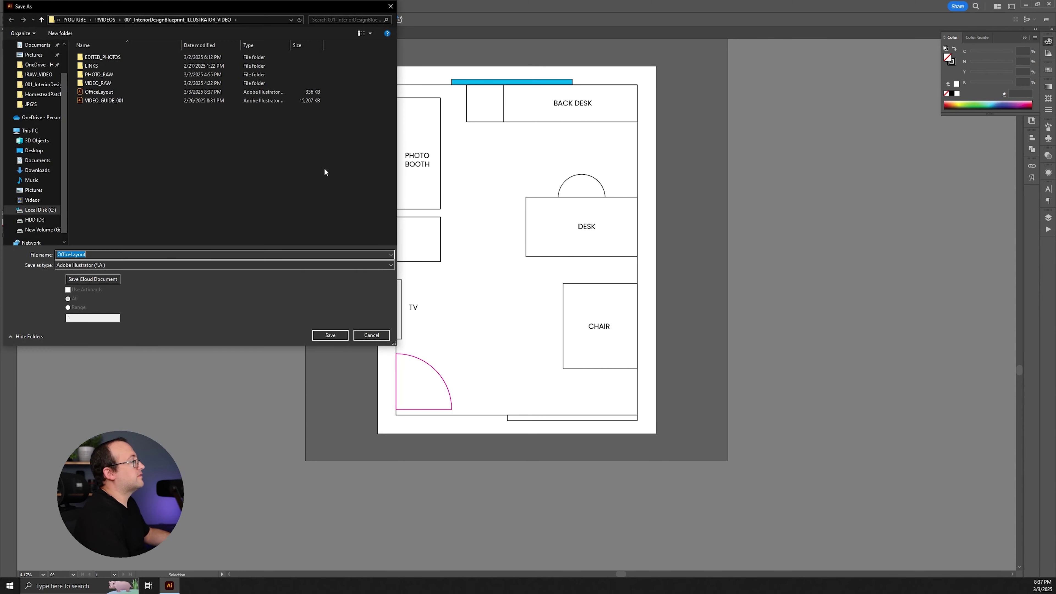
left_click(110, 264)
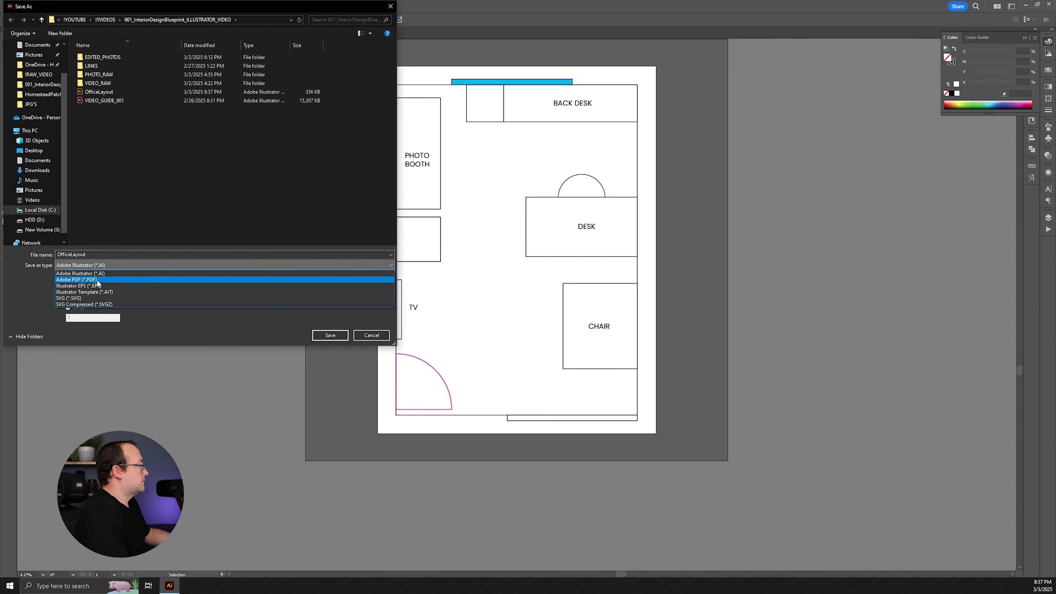
left_click(98, 280)
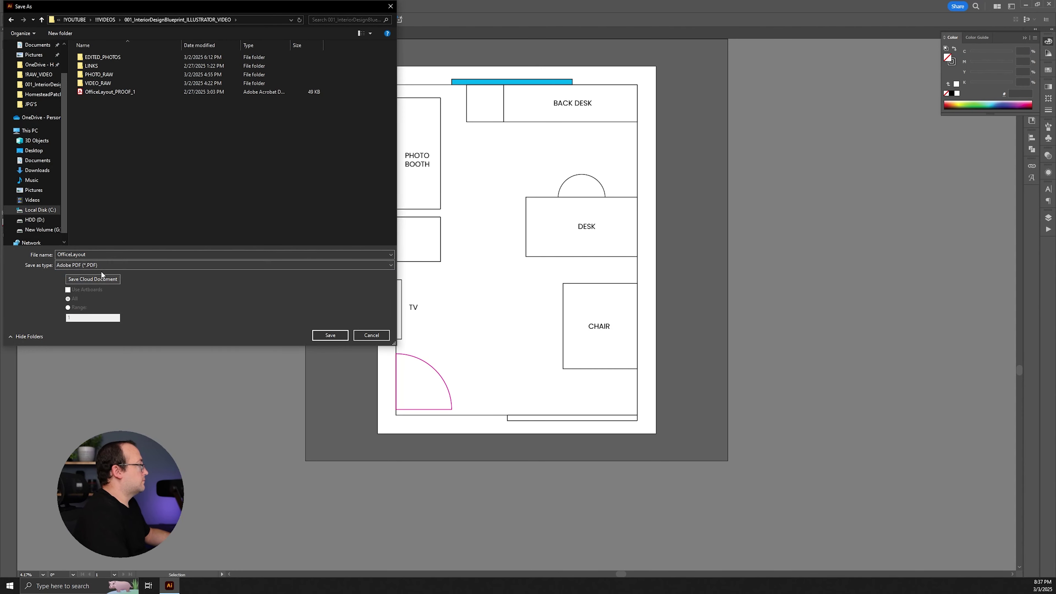
left_click(112, 91)
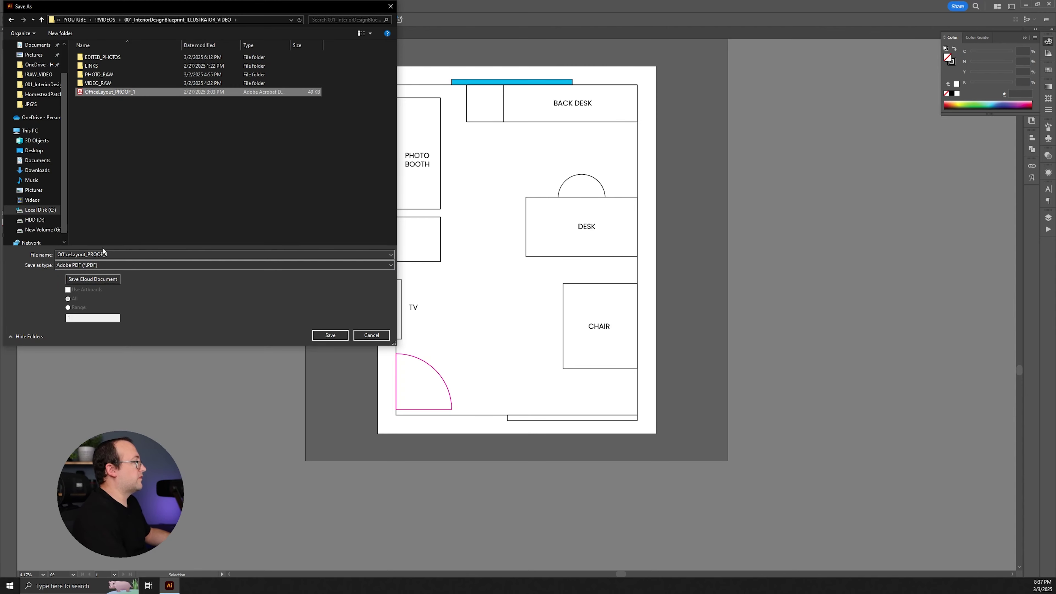
left_click(333, 337)
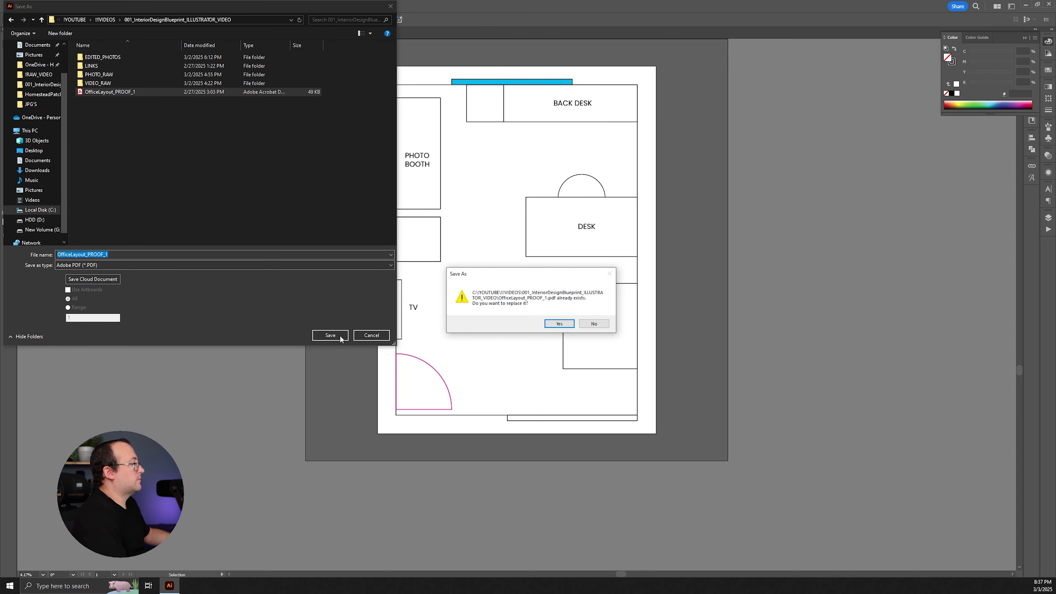
left_click(561, 324)
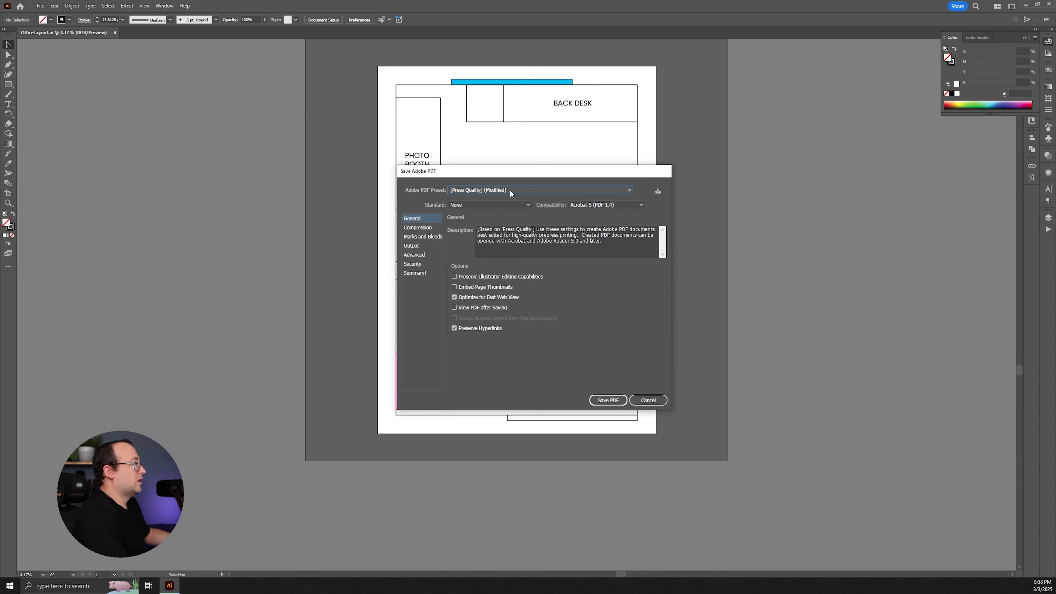
Review the PDF's Compression and Marks and Bleeds settings, and save the PDF without changing them.
left_click(418, 227)
left_click(421, 236)
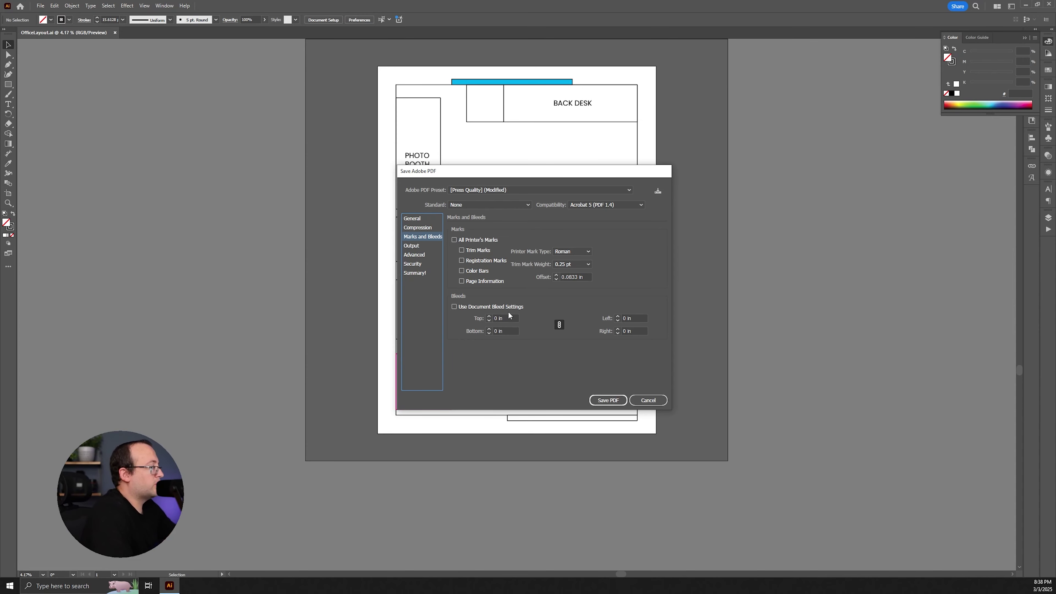
left_click(608, 400)
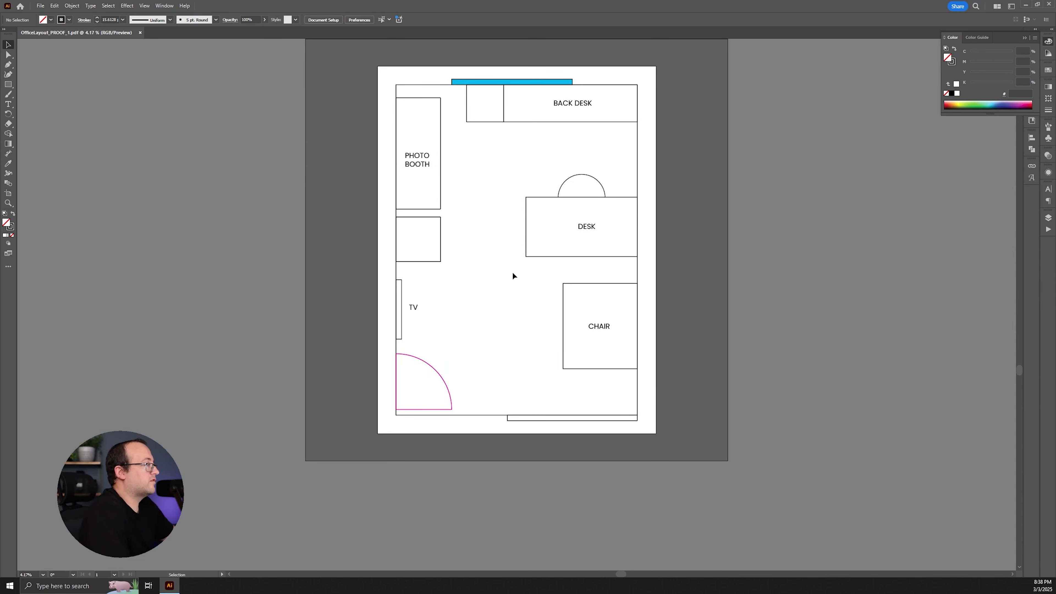
left_click(40, 6)
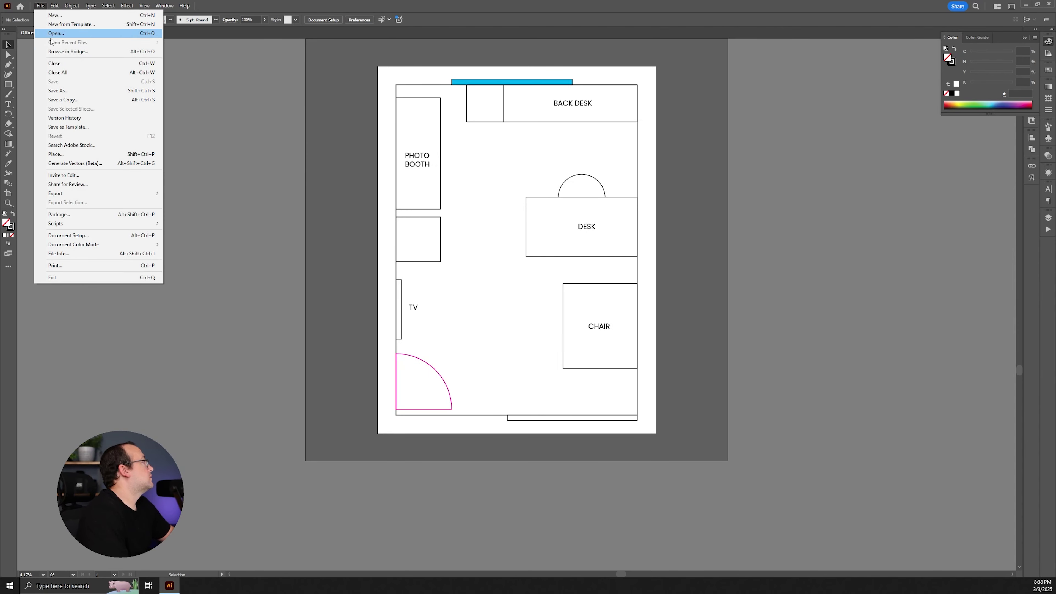
left_click(263, 112)
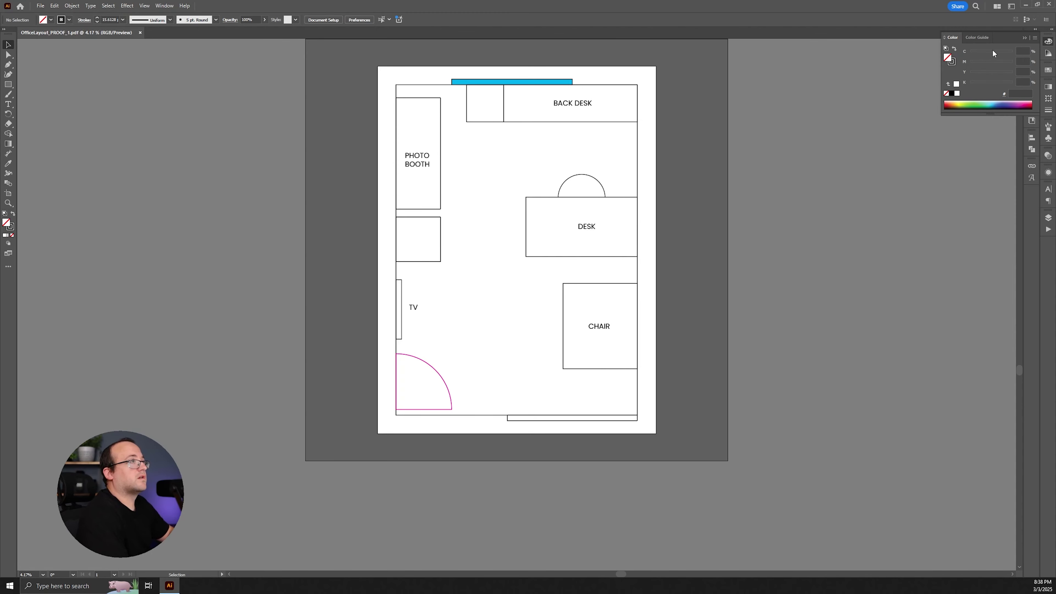